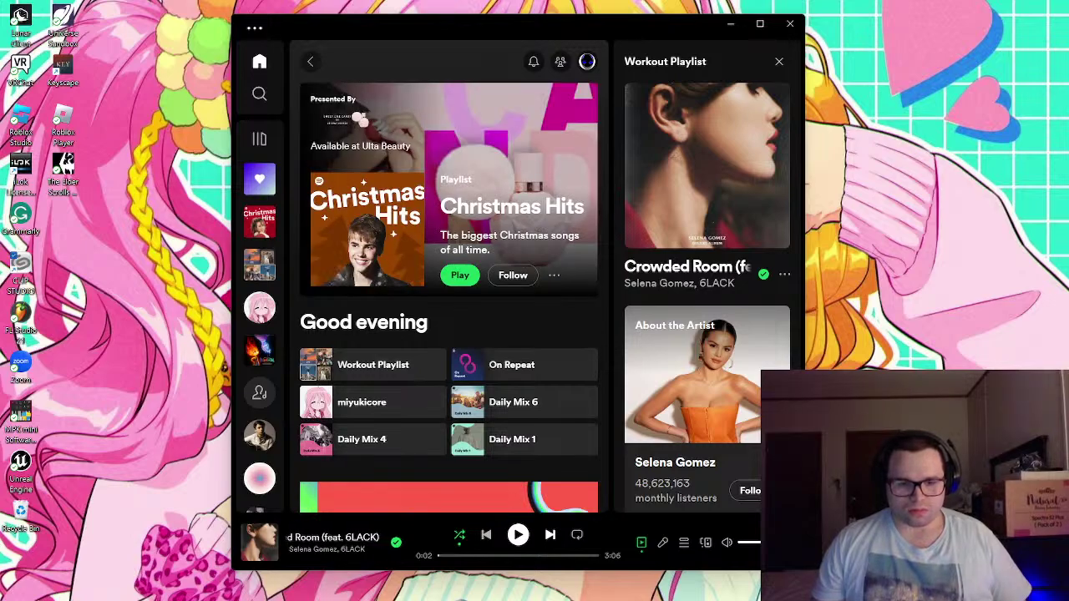
- Skip to the next song, follow the Christmas Hits playlist, and minimize the music player
{"action": "key", "text": "ctrl+Right"}
{"action": "left_click", "coordinate": [513, 275]}
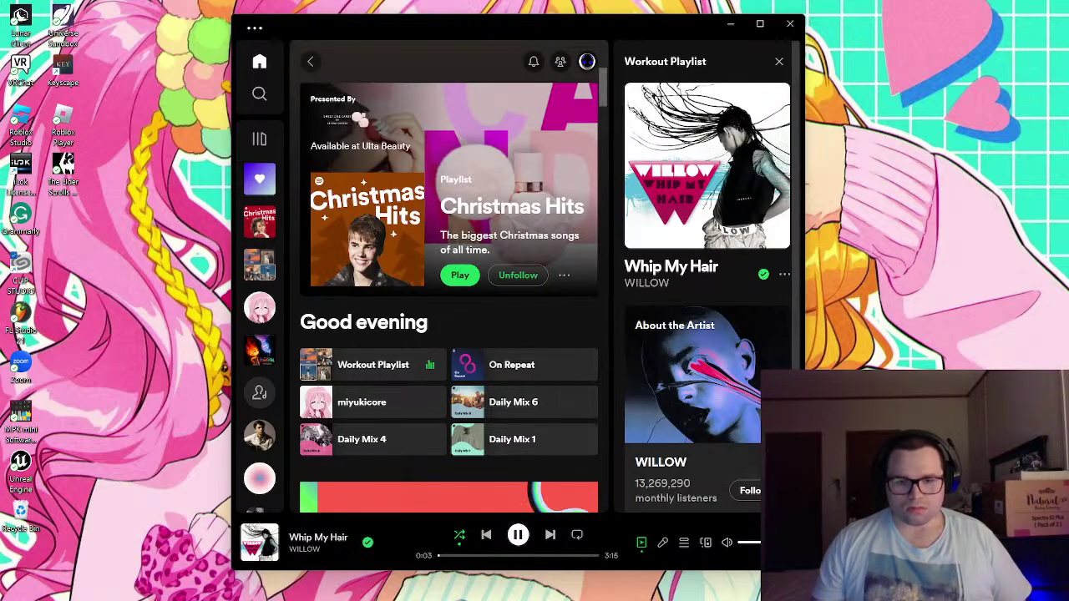
{"action": "left_click", "coordinate": [763, 274]}
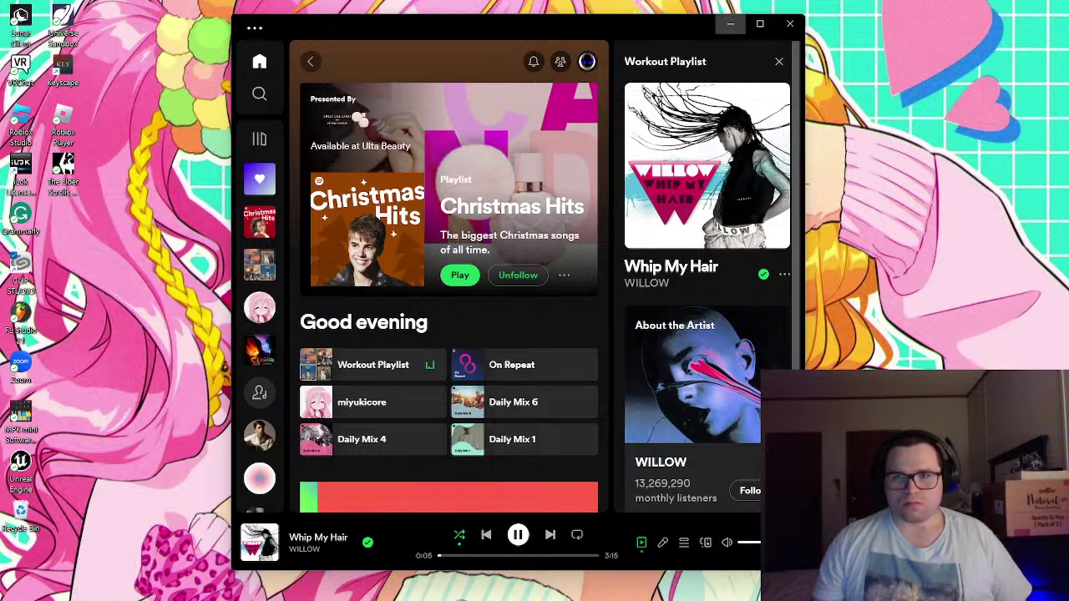
{"action": "left_click", "coordinate": [730, 23]}
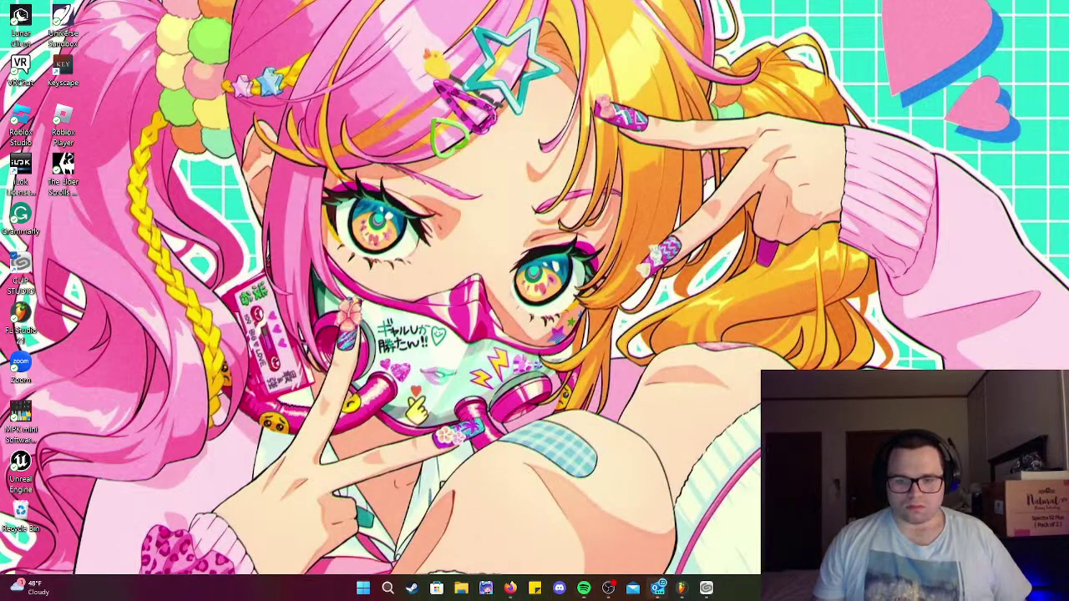
- Close the open GED Voucher and Pearson VUE Confirmation of Payment e-mail windows
{"action": "mouse_move", "coordinate": [681, 588]}
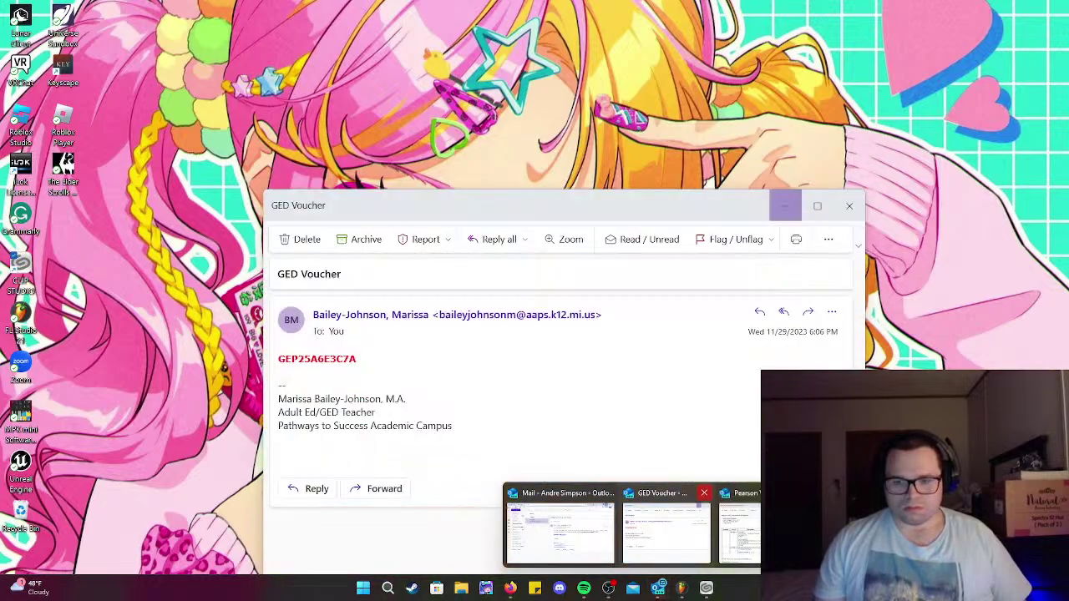
{"action": "left_click", "coordinate": [711, 493]}
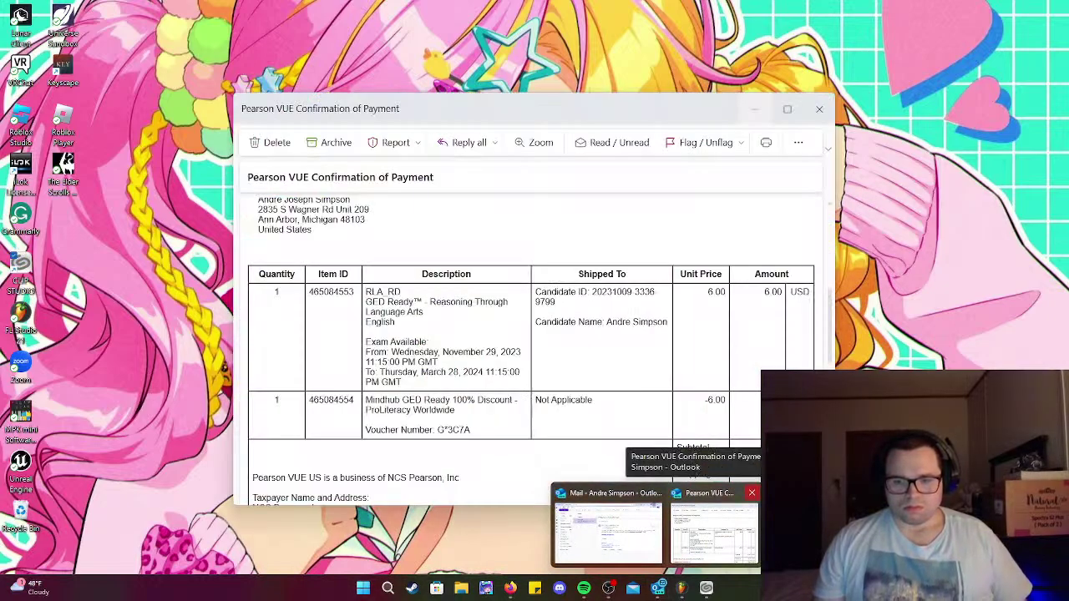
{"action": "left_click", "coordinate": [752, 492]}
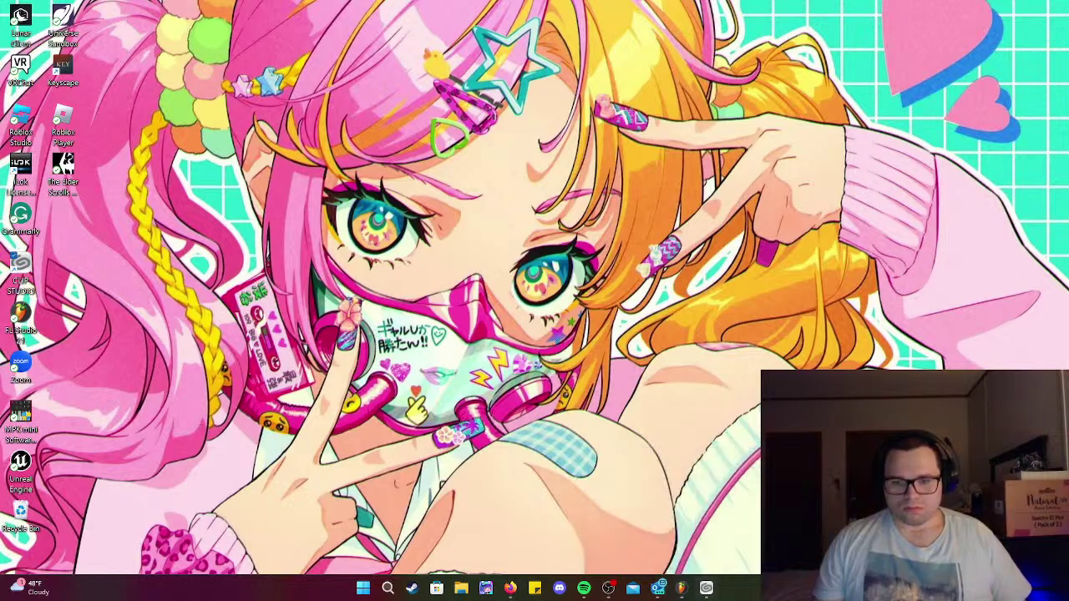
- Switch to FL Studio, save the Among Thy Heart ( Night ) project, and minimize the program
{"action": "mouse_move", "coordinate": [681, 588]}
{"action": "left_click", "coordinate": [699, 534]}
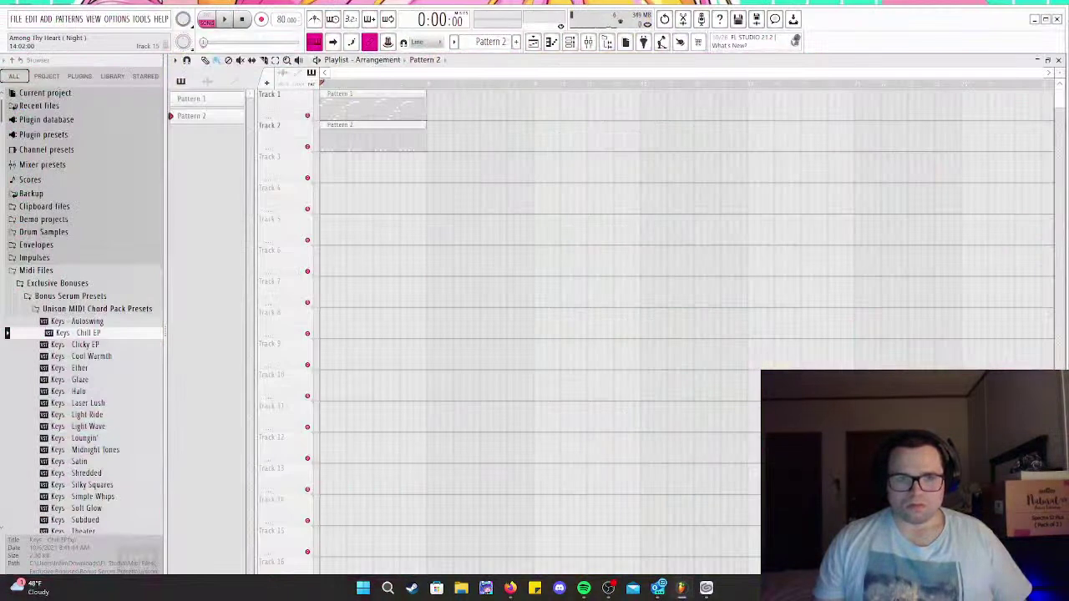
{"action": "left_click", "coordinate": [16, 18]}
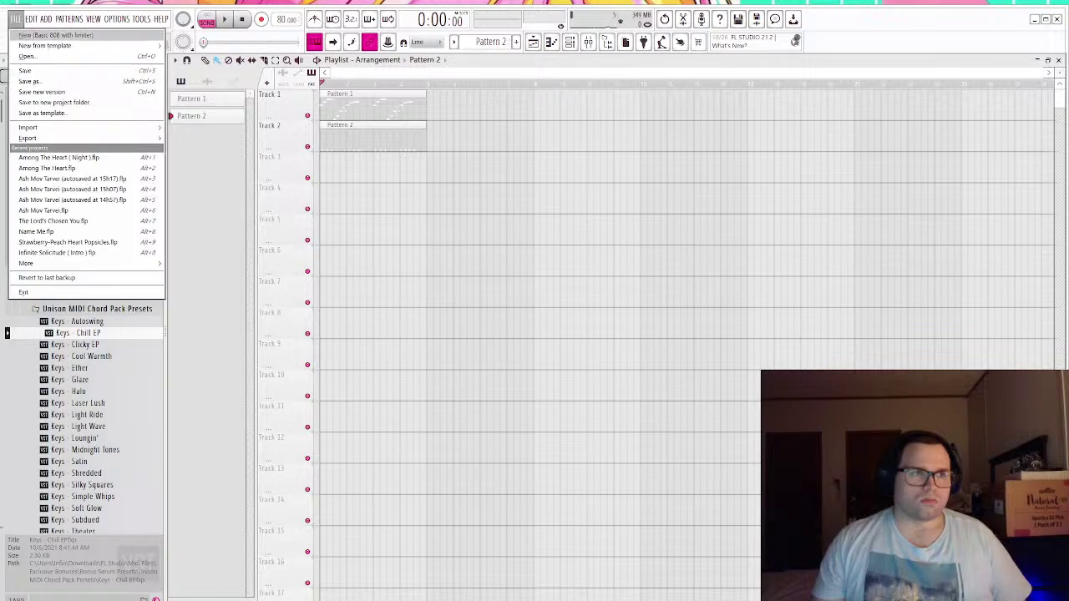
{"action": "left_click", "coordinate": [34, 70]}
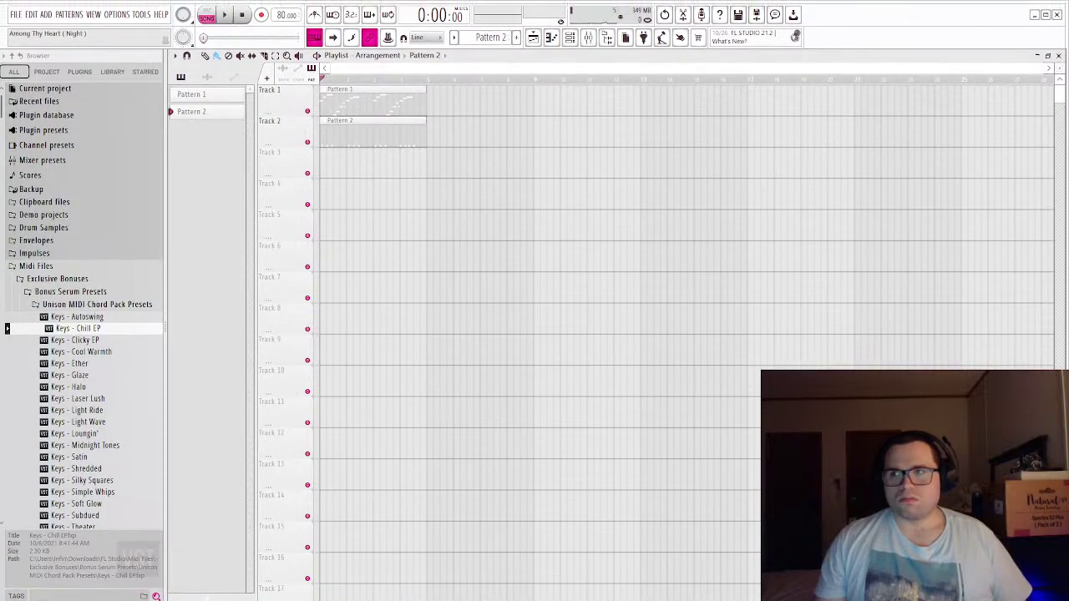
{"action": "left_click", "coordinate": [1035, 14]}
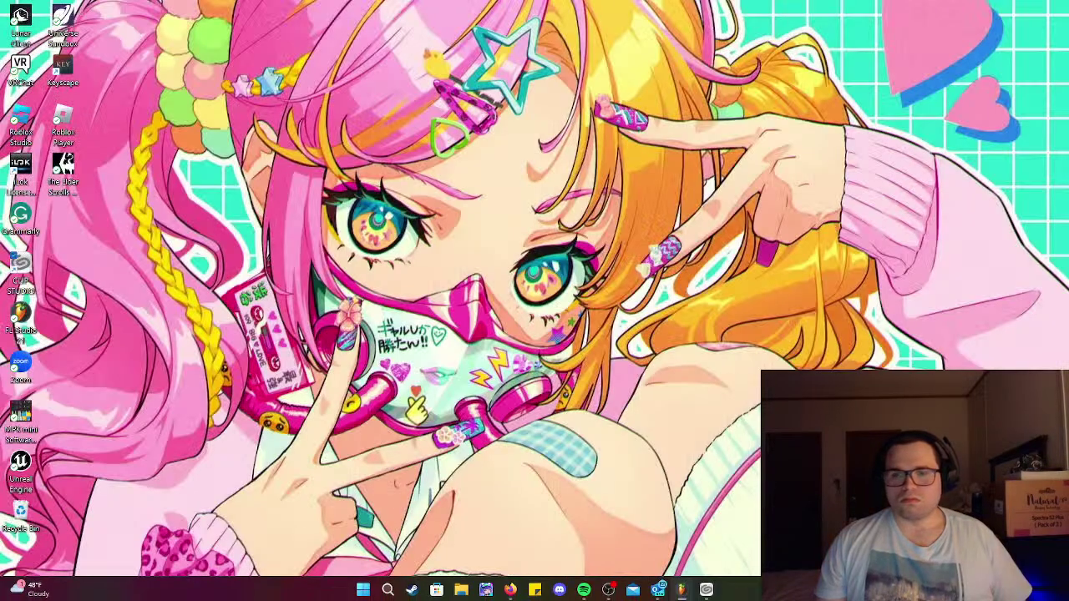
- Switch to Clip Studio, launch Clip Studio Paint, and dismiss the radial menu
{"action": "left_click", "coordinate": [705, 588]}
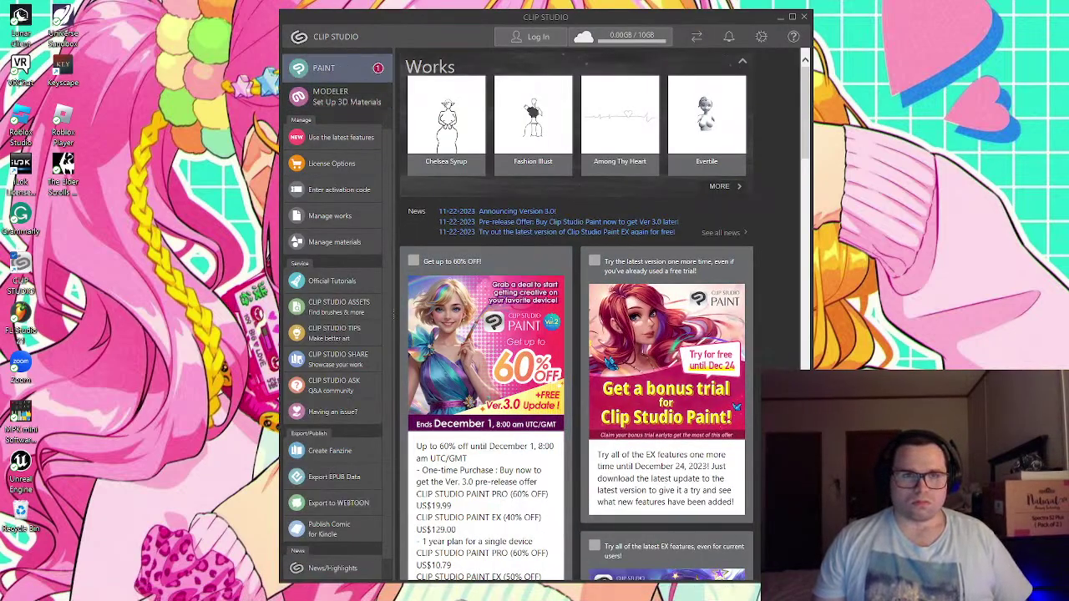
{"action": "left_click", "coordinate": [338, 72]}
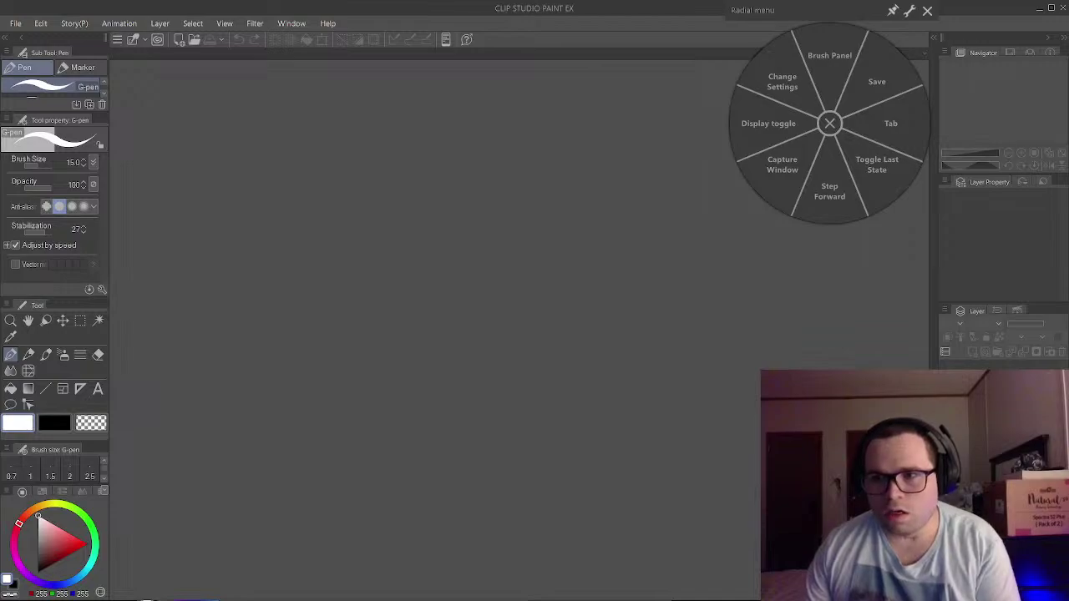
{"action": "left_click", "coordinate": [829, 123]}
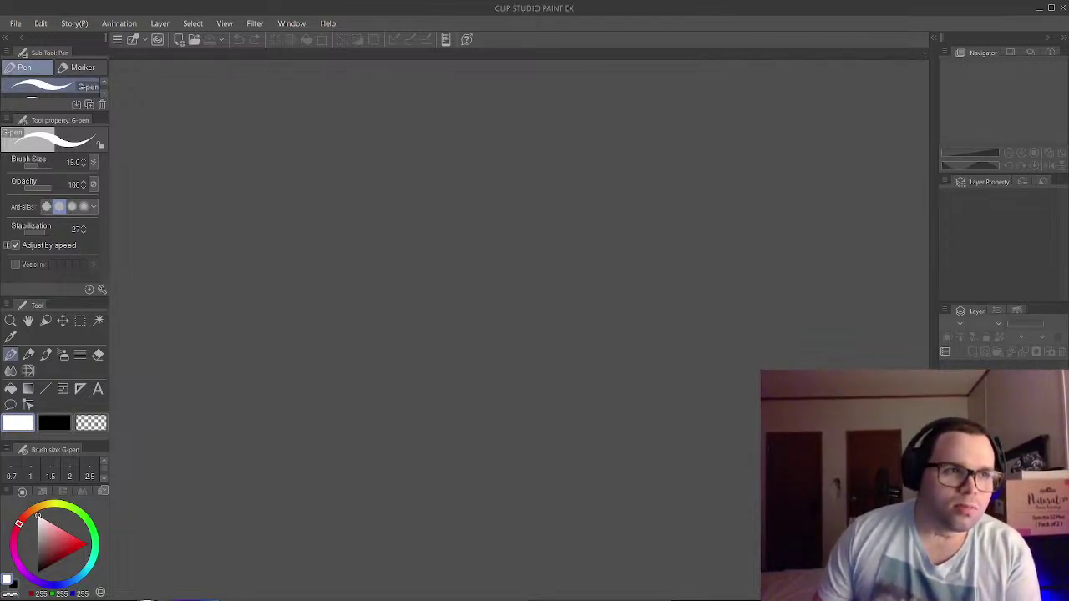
- Start a new document with the animation project type and check the available resolutions without changing the setting
{"action": "left_click", "coordinate": [15, 23]}
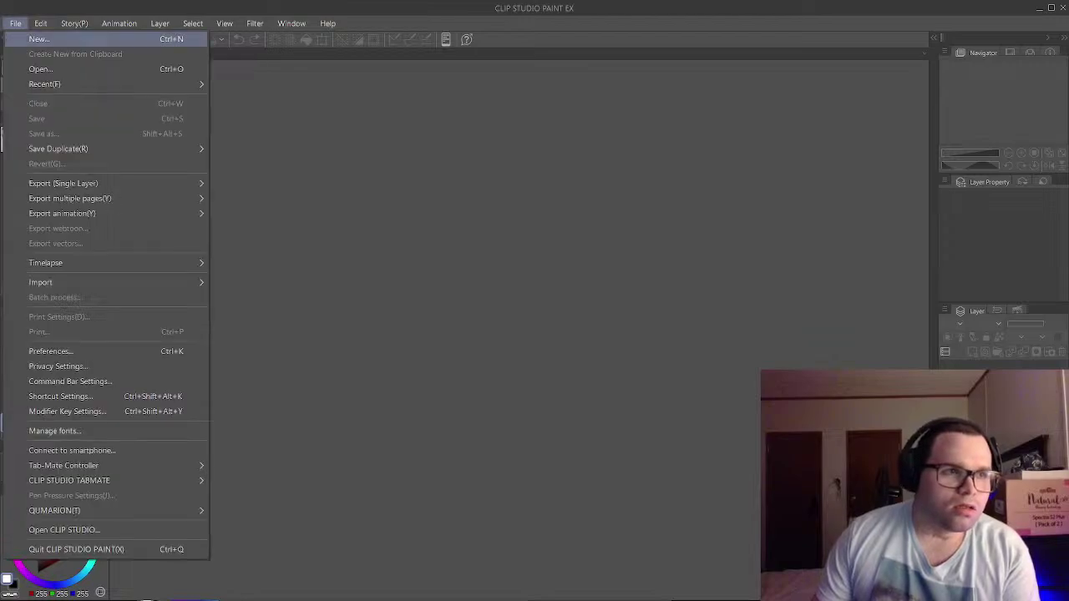
{"action": "left_click", "coordinate": [39, 39]}
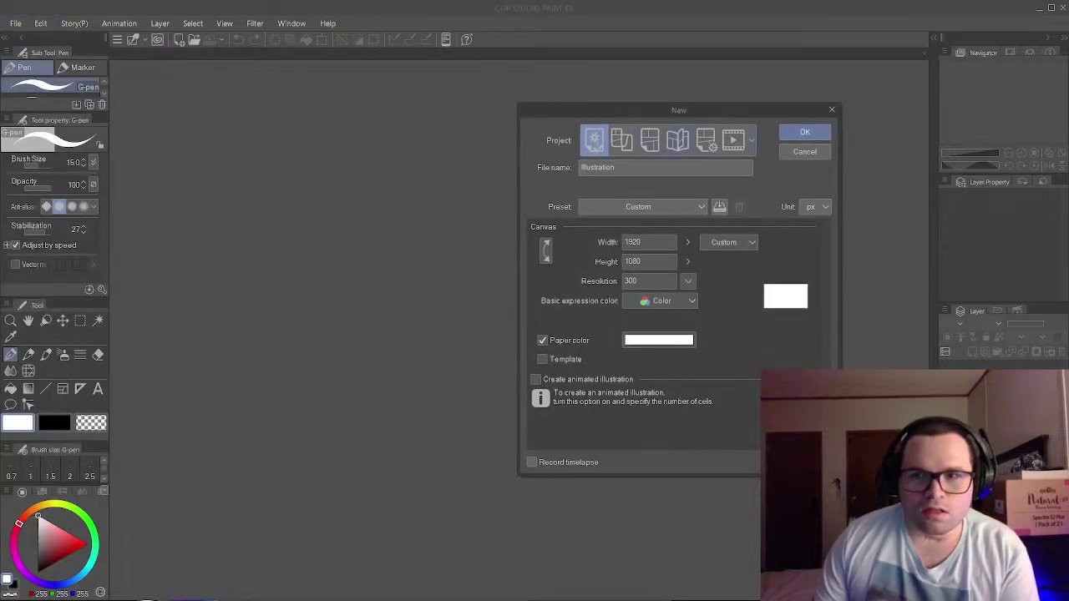
{"action": "left_click", "coordinate": [733, 139]}
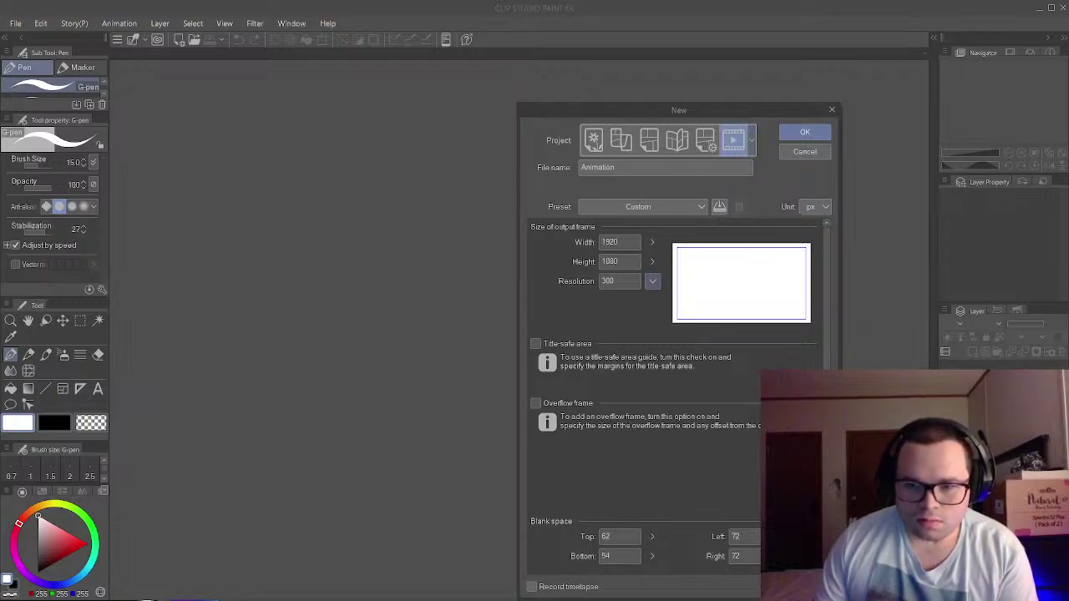
{"action": "left_click", "coordinate": [652, 281]}
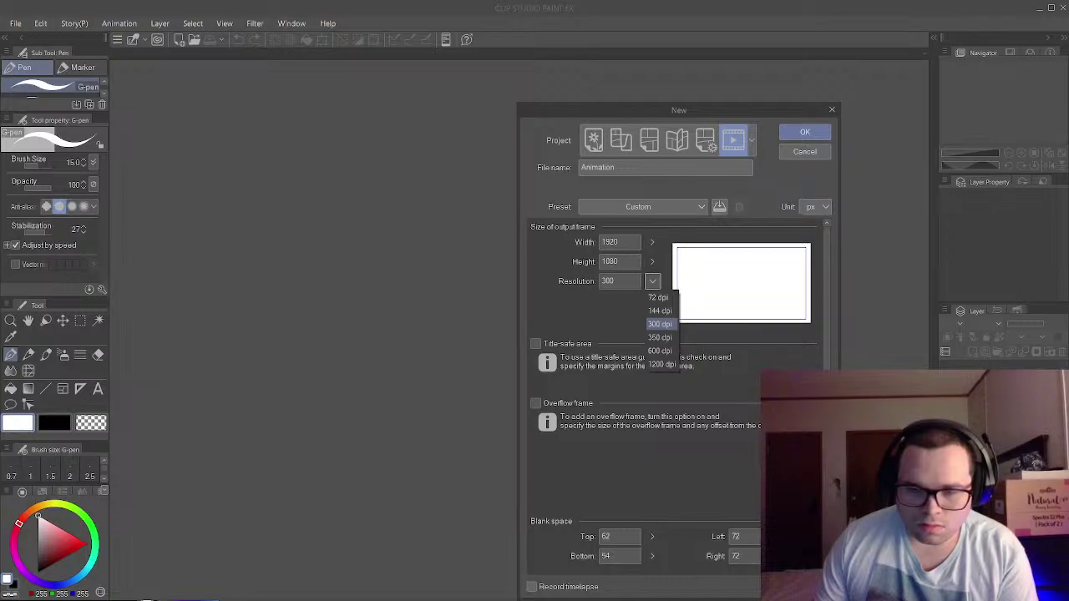
{"action": "key", "text": "Escape"}
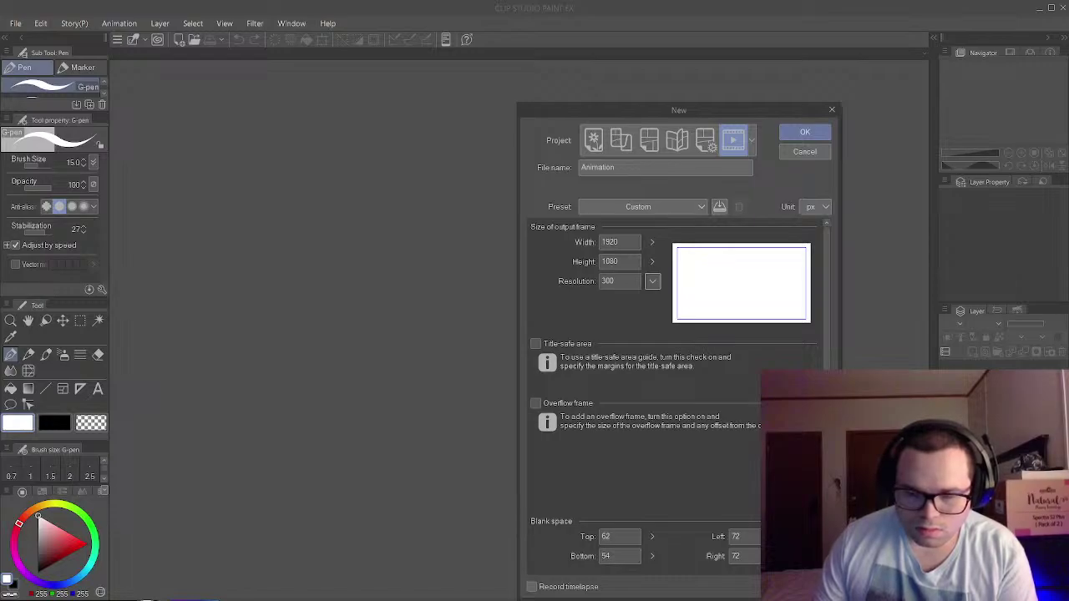
- Enter "Among Thy Heart ( Day )" as the story name and set its placement to Bottom
{"action": "scroll", "coordinate": [679, 396], "scroll_direction": "down", "scroll_amount": 5}
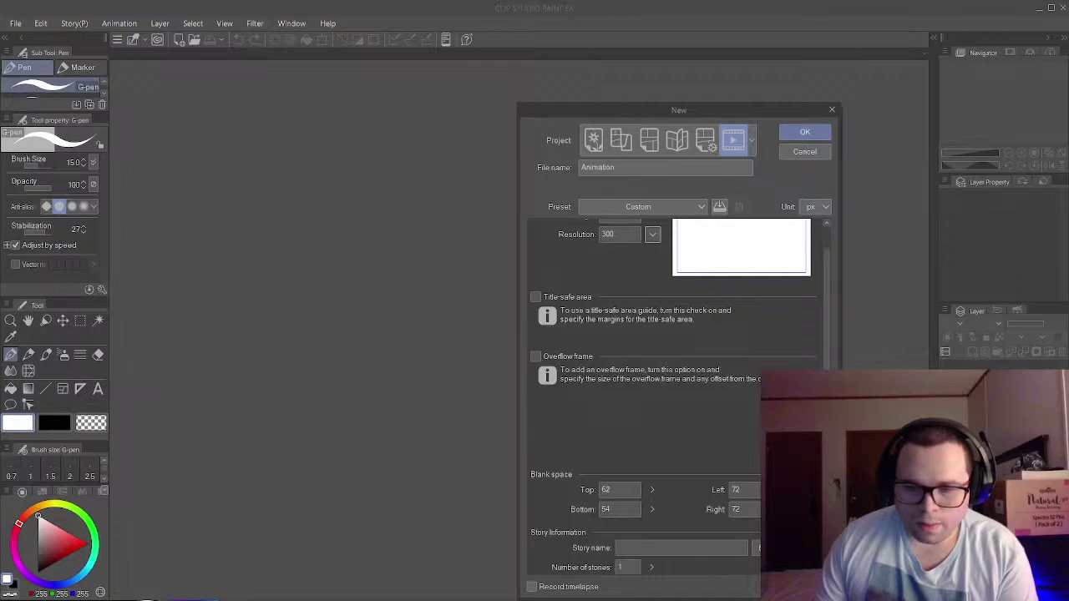
{"action": "scroll", "coordinate": [680, 396], "scroll_direction": "down", "scroll_amount": 2}
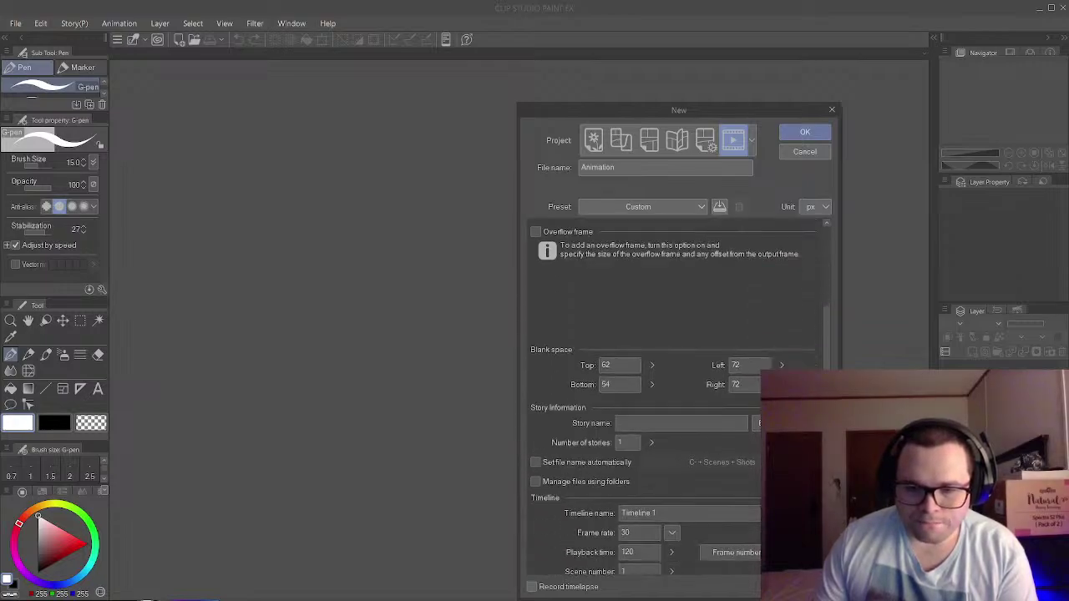
{"action": "left_click", "coordinate": [680, 424]}
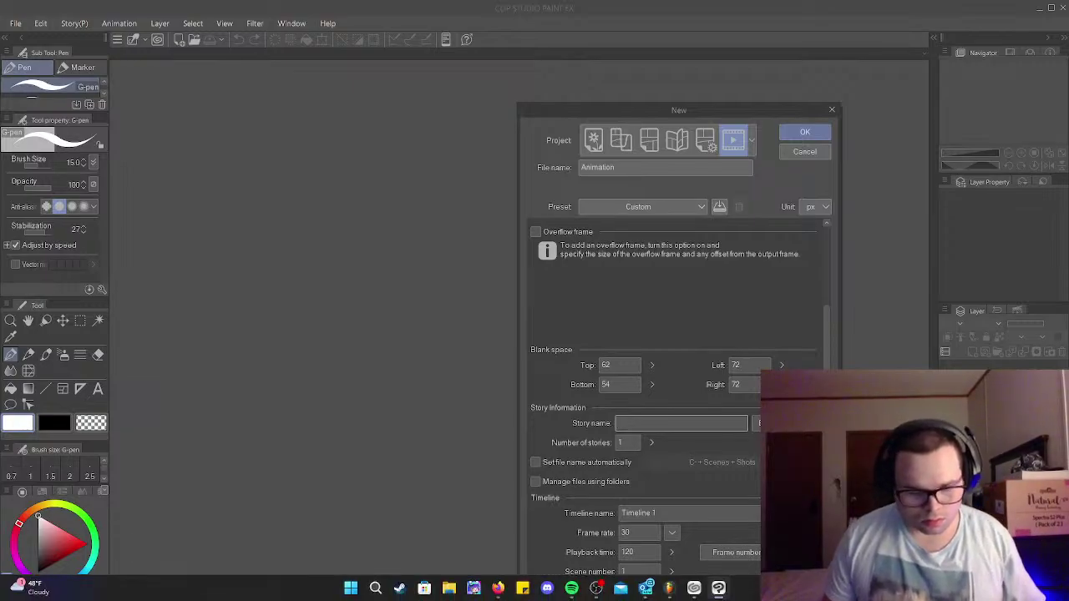
{"action": "type", "text": "Anim"}
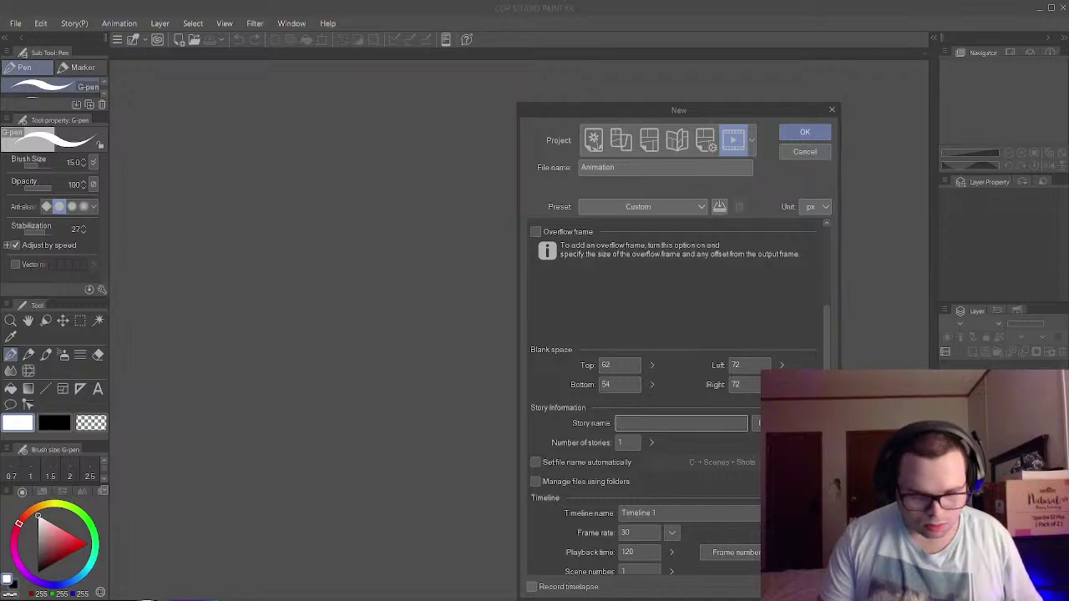
{"action": "type", "text": "ng "}
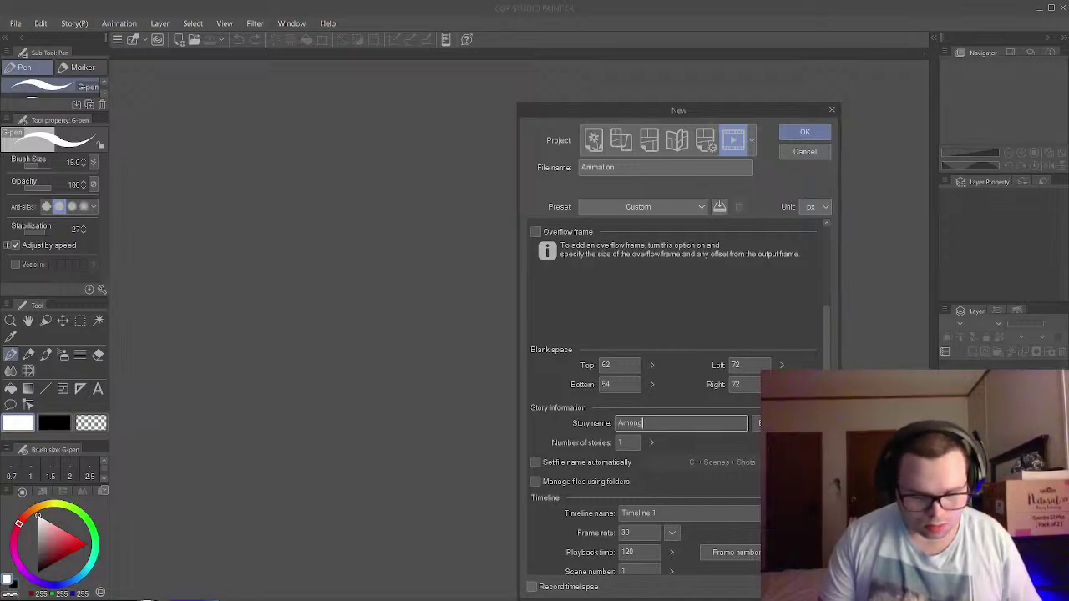
{"action": "type", "text": "Thy"}
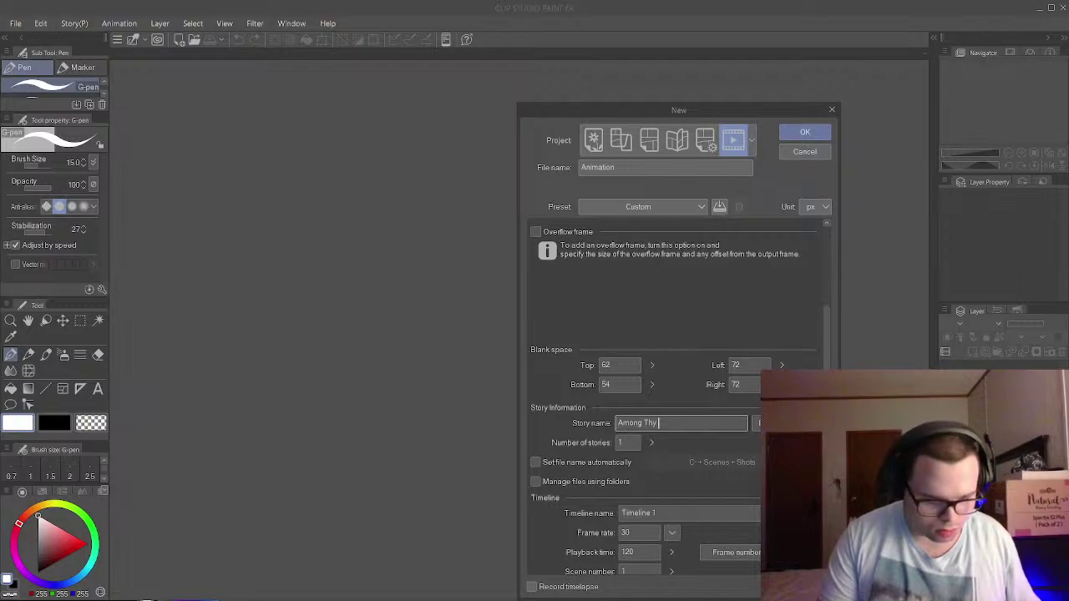
{"action": "type", "text": " Heart"}
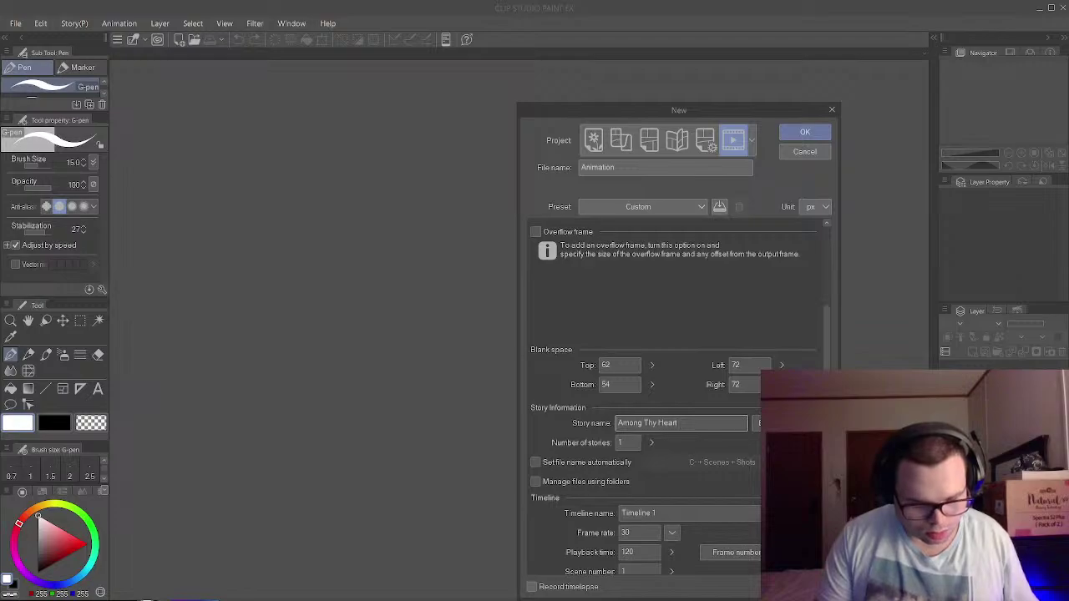
{"action": "type", "text": "(Day"}
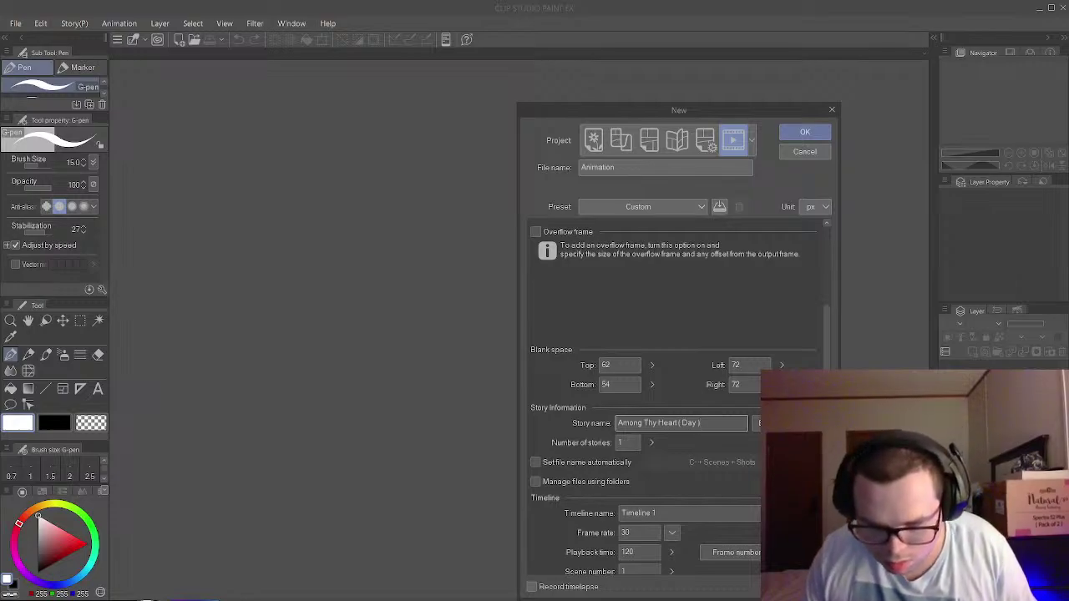
{"action": "scroll", "coordinate": [676, 375], "scroll_direction": "down", "scroll_amount": 1}
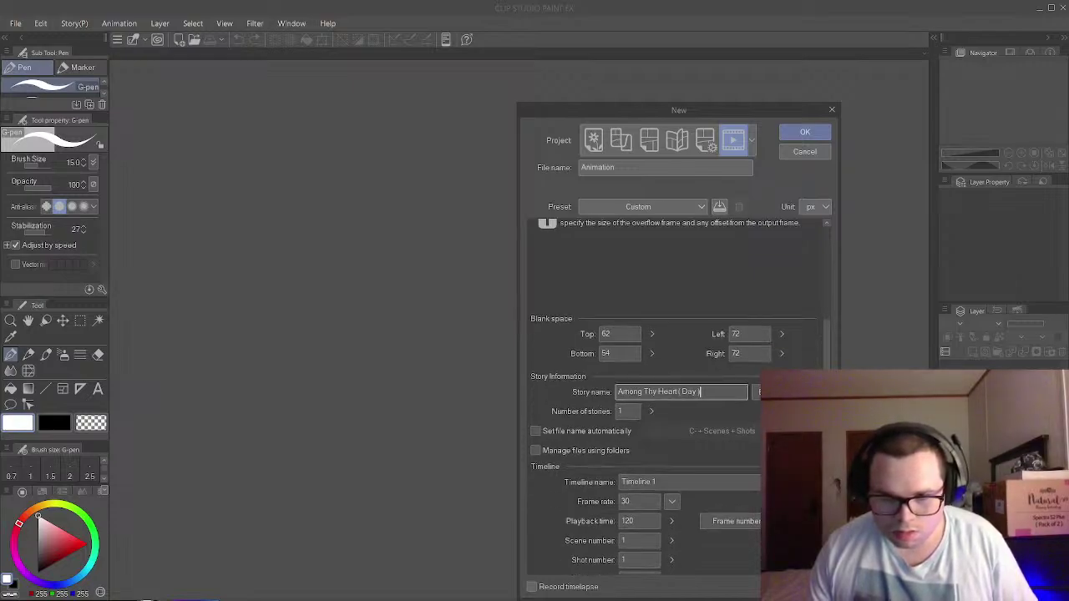
{"action": "scroll", "coordinate": [679, 396], "scroll_direction": "down", "scroll_amount": 1}
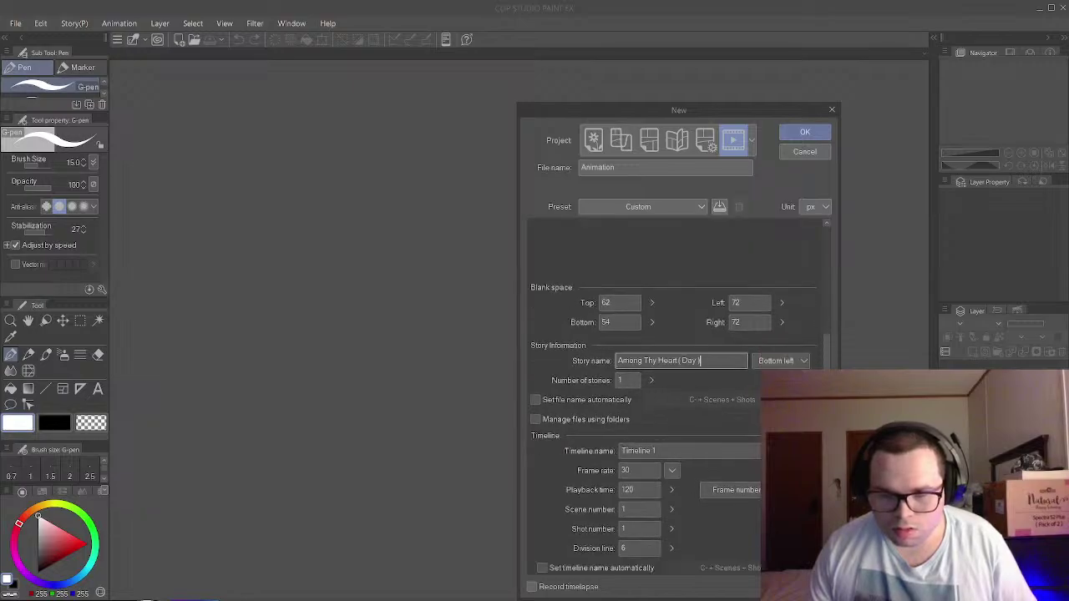
{"action": "type", "text": ")"}
{"action": "left_click", "coordinate": [780, 361]}
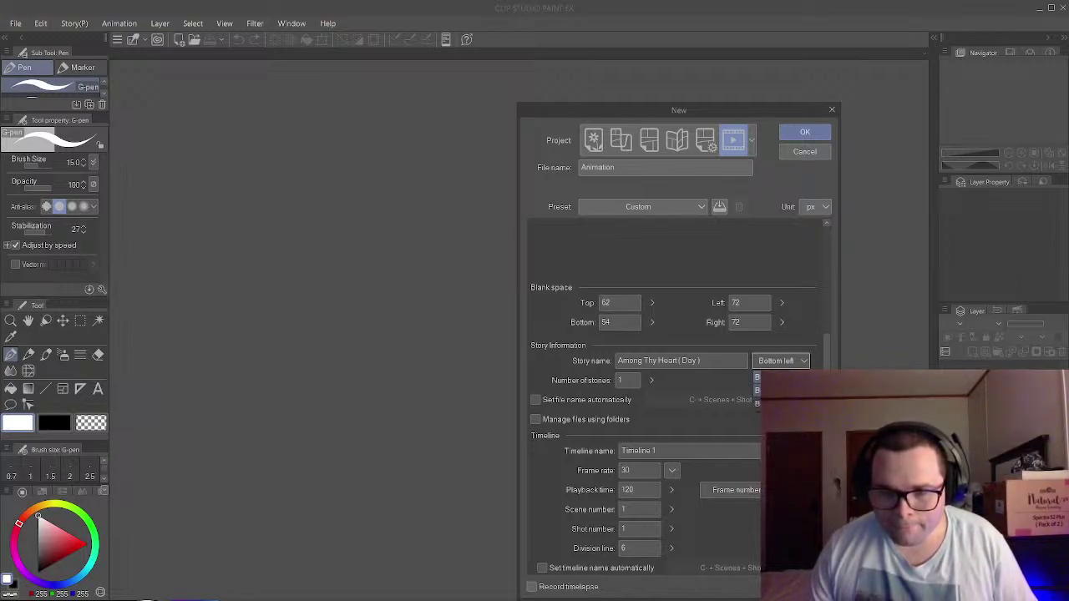
{"action": "left_click", "coordinate": [774, 390]}
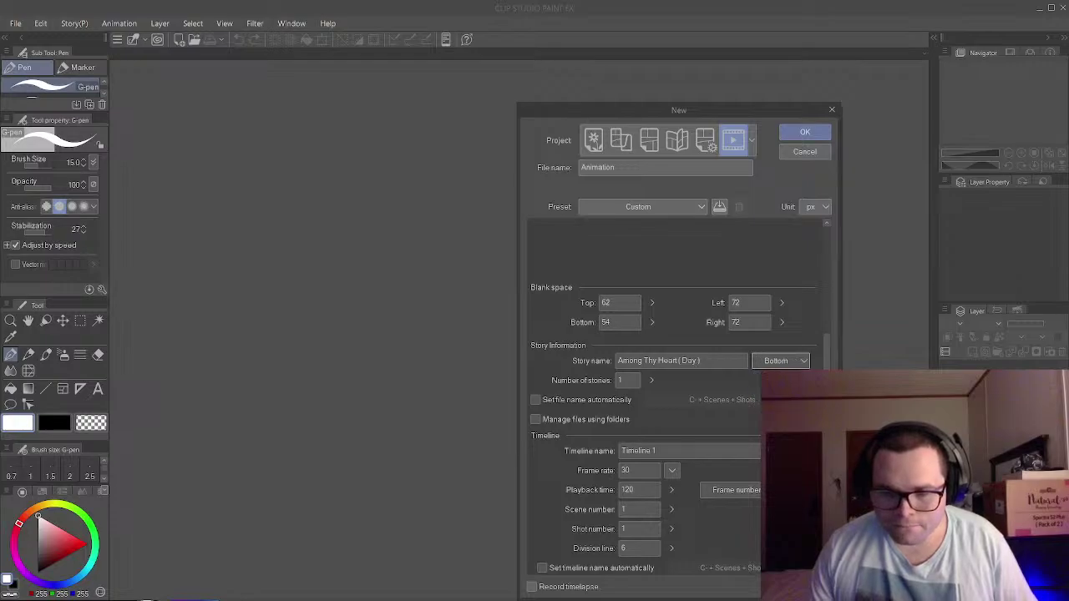
- Try the time code format for the playback time and return it to frame number
{"action": "scroll", "coordinate": [774, 390], "scroll_direction": "down", "scroll_amount": 3}
{"action": "left_click", "coordinate": [768, 396]}
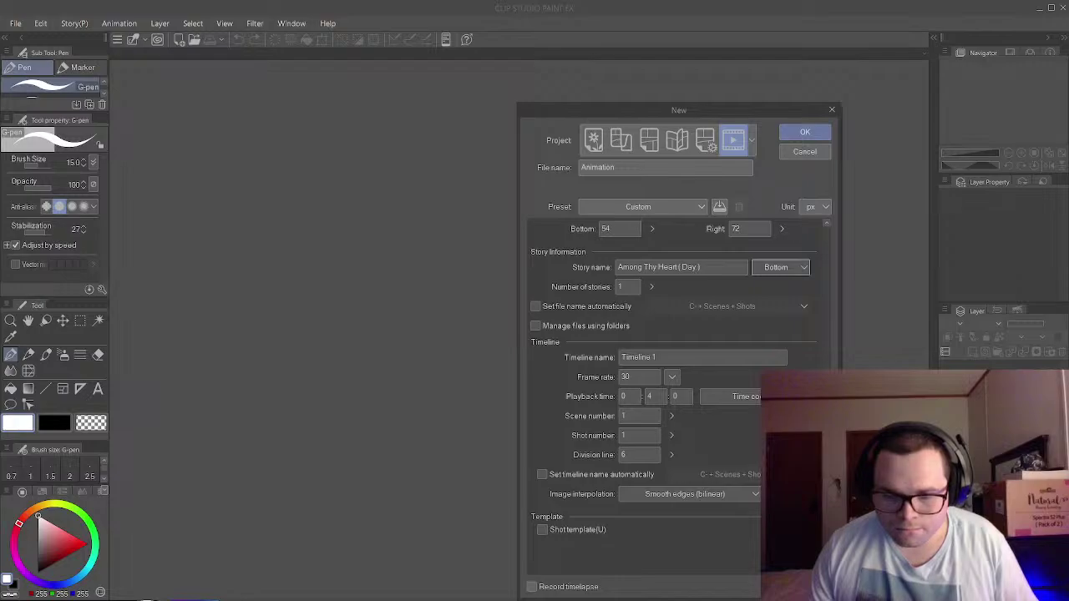
{"action": "scroll", "coordinate": [680, 393], "scroll_direction": "up", "scroll_amount": 2}
{"action": "left_click", "coordinate": [735, 443]}
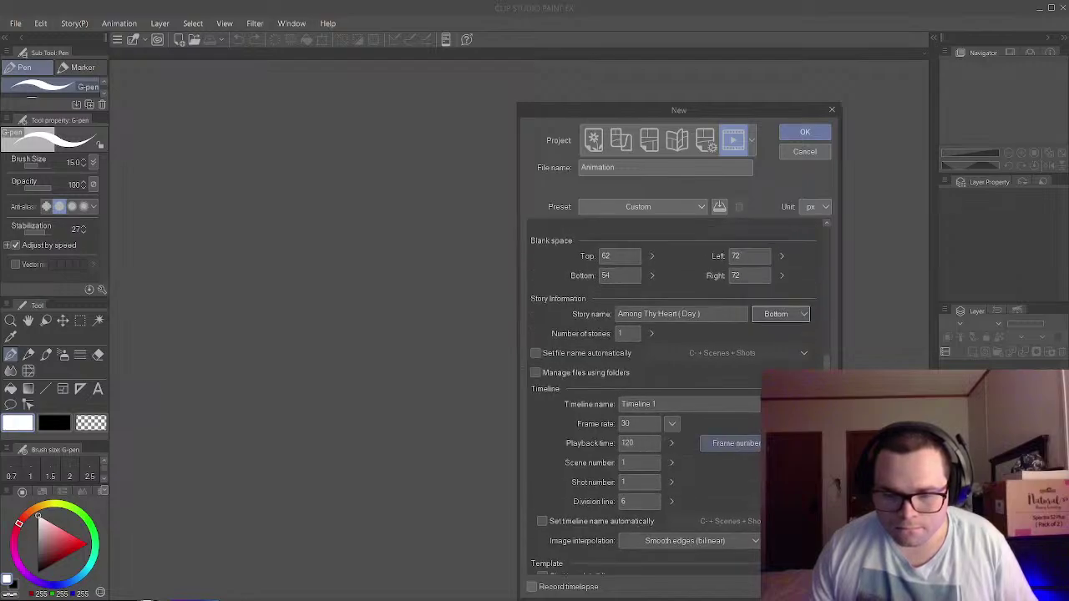
{"action": "scroll", "coordinate": [679, 397], "scroll_direction": "up", "scroll_amount": 2}
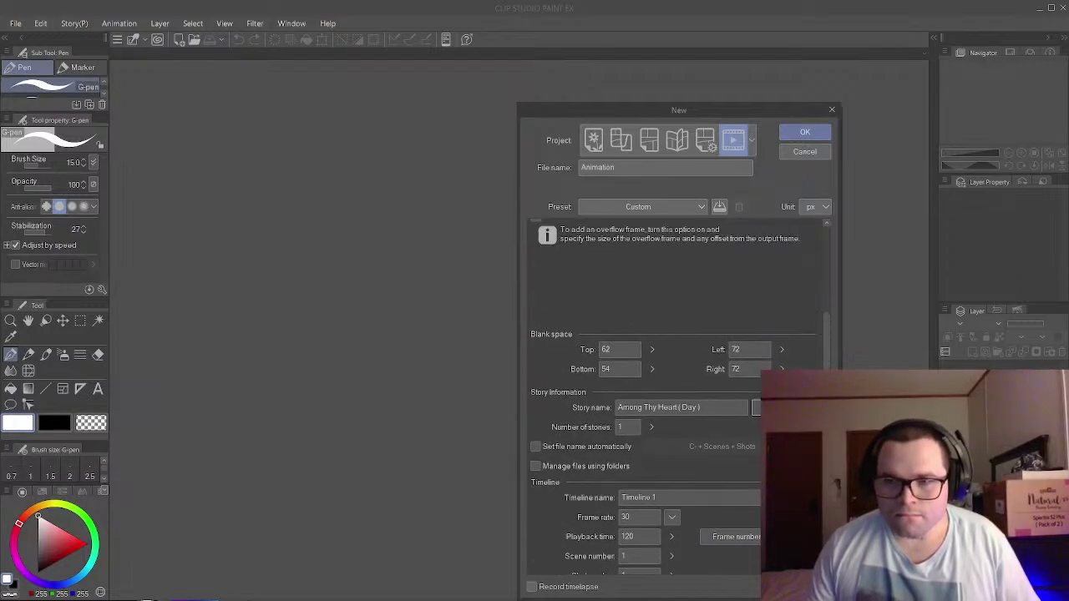
- Create the animation document with the chosen settings and make one G-pen dab on the canvas
{"action": "left_click", "coordinate": [804, 132]}
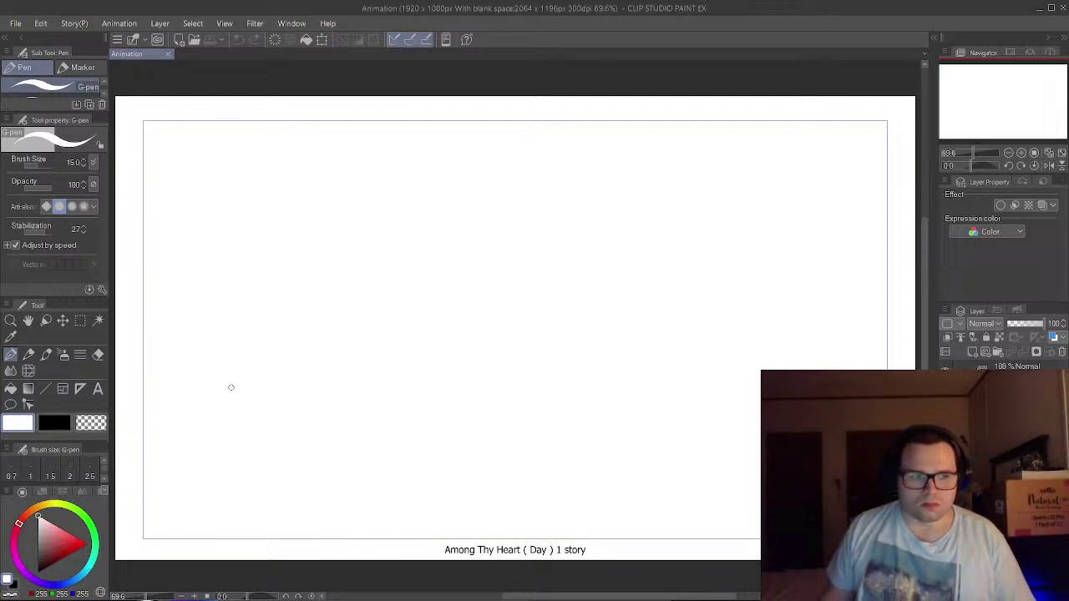
{"action": "left_click", "coordinate": [226, 348]}
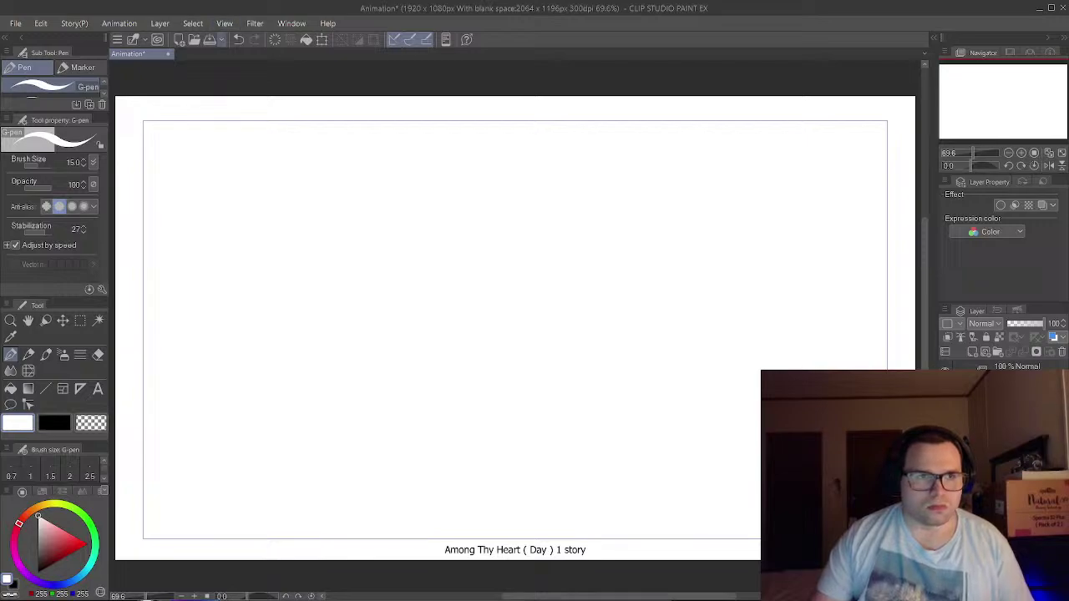
- Undo the G-pen dab and move the Zoom tool directly before the Pen tool in the tool set
{"action": "left_click", "coordinate": [238, 39]}
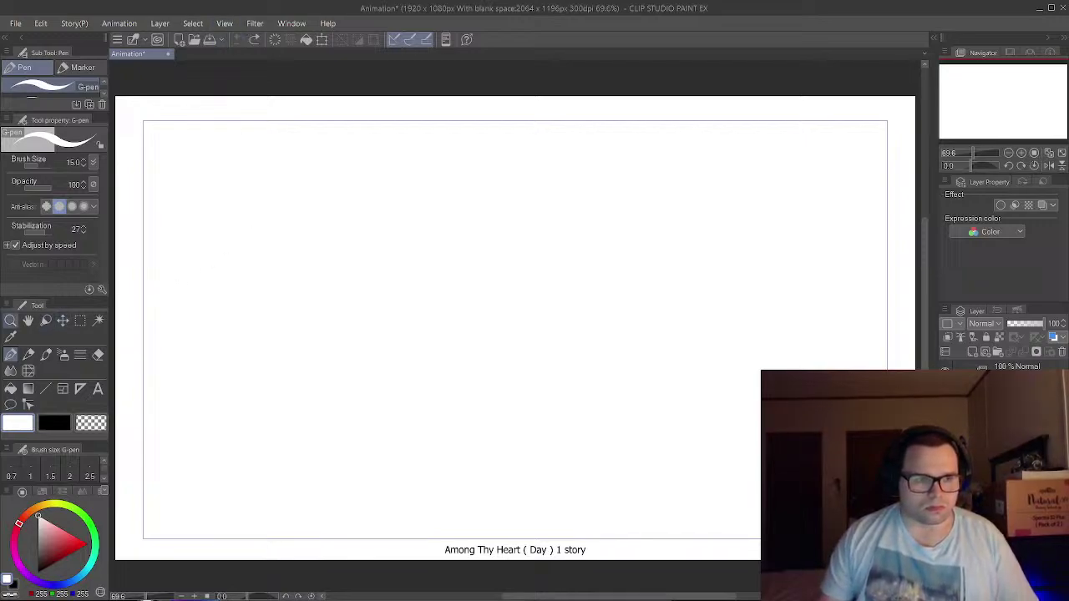
{"action": "left_click", "coordinate": [10, 320]}
{"action": "left_click_drag", "start_coordinate": [13, 337], "coordinate": [10, 337]}
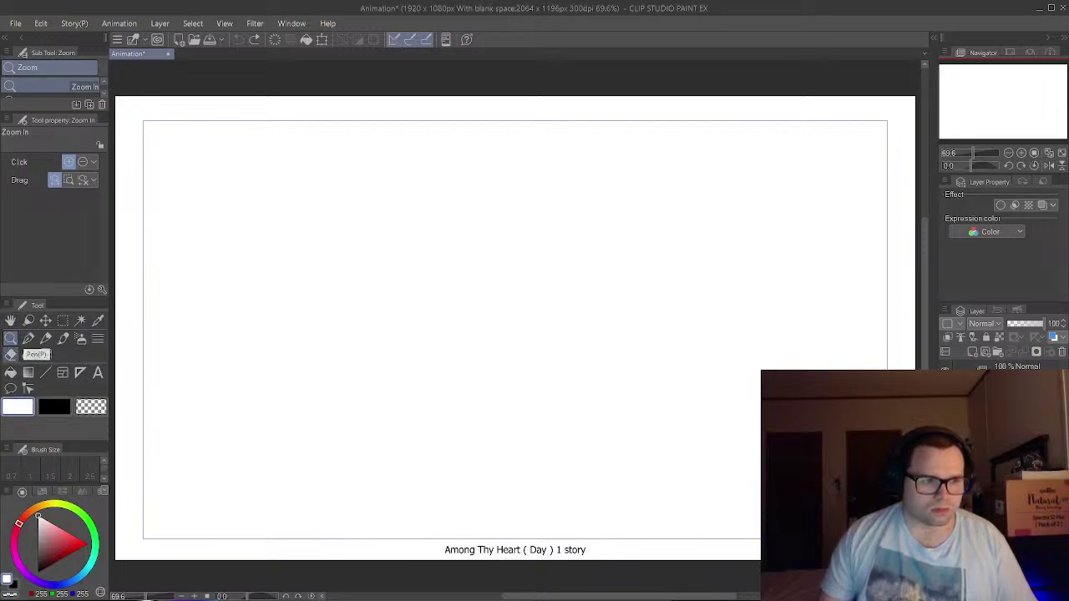
{"action": "left_click_drag", "start_coordinate": [514, 327], "coordinate": [461, 305]}
{"action": "left_click_drag", "start_coordinate": [264, 462], "coordinate": [718, 462]}
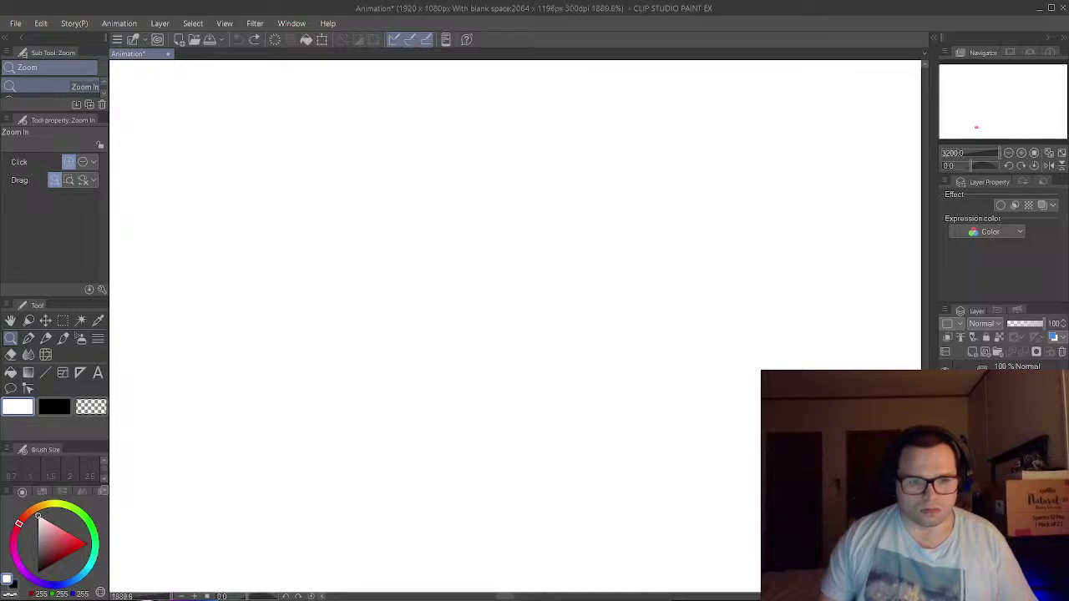
{"action": "key", "text": "ctrl+minus"}
{"action": "key", "text": "ctrl+minus"}
{"action": "key", "text": "ctrl+minus"}
{"action": "key", "text": "ctrl+minus"}
{"action": "key", "text": "ctrl+minus"}
{"action": "key", "text": "ctrl+minus"}
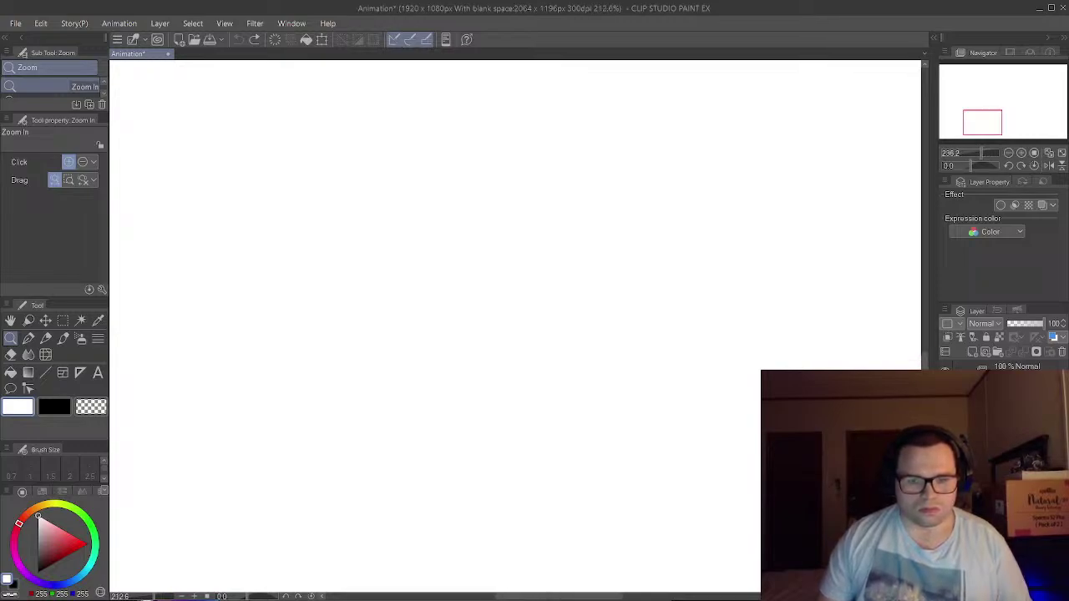
{"action": "key", "text": "ctrl+minus"}
{"action": "key", "text": "ctrl+minus"}
{"action": "key", "text": "ctrl+minus"}
{"action": "key", "text": "ctrl+minus"}
{"action": "key", "text": "ctrl+minus"}
{"action": "key", "text": "ctrl+minus"}
{"action": "scroll", "coordinate": [399, 447], "scroll_direction": "down", "scroll_amount": 2}
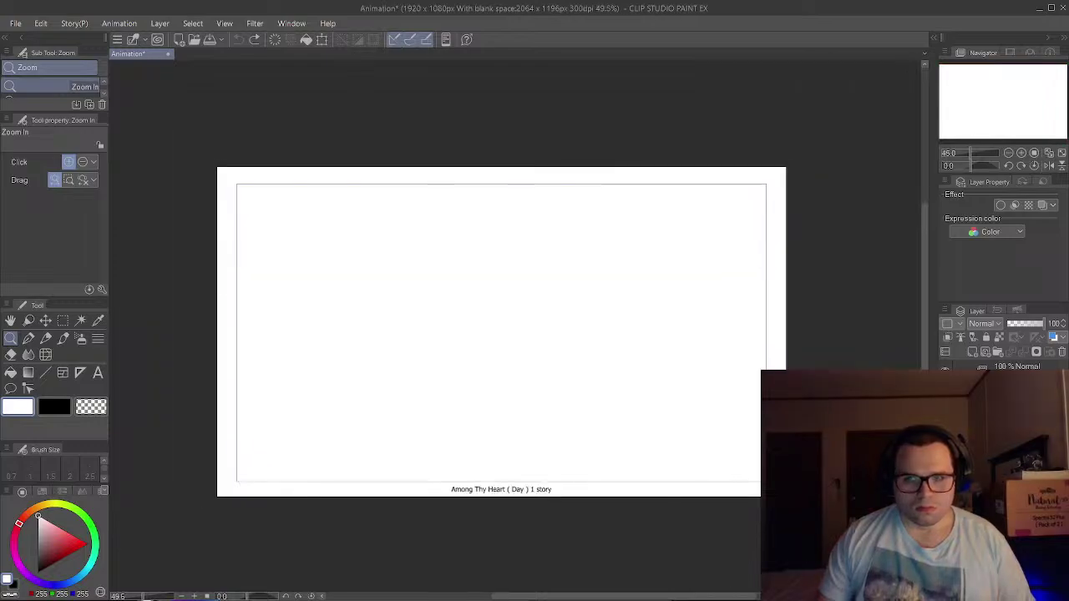
{"action": "scroll", "coordinate": [398, 446], "scroll_direction": "up", "scroll_amount": 2}
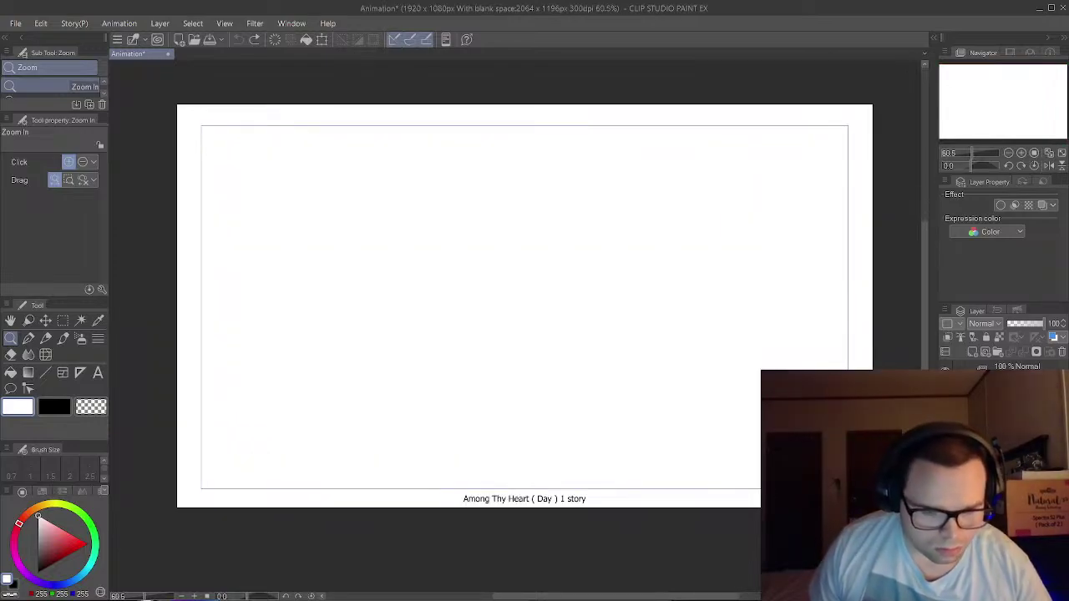
{"action": "mouse_move", "coordinate": [718, 588]}
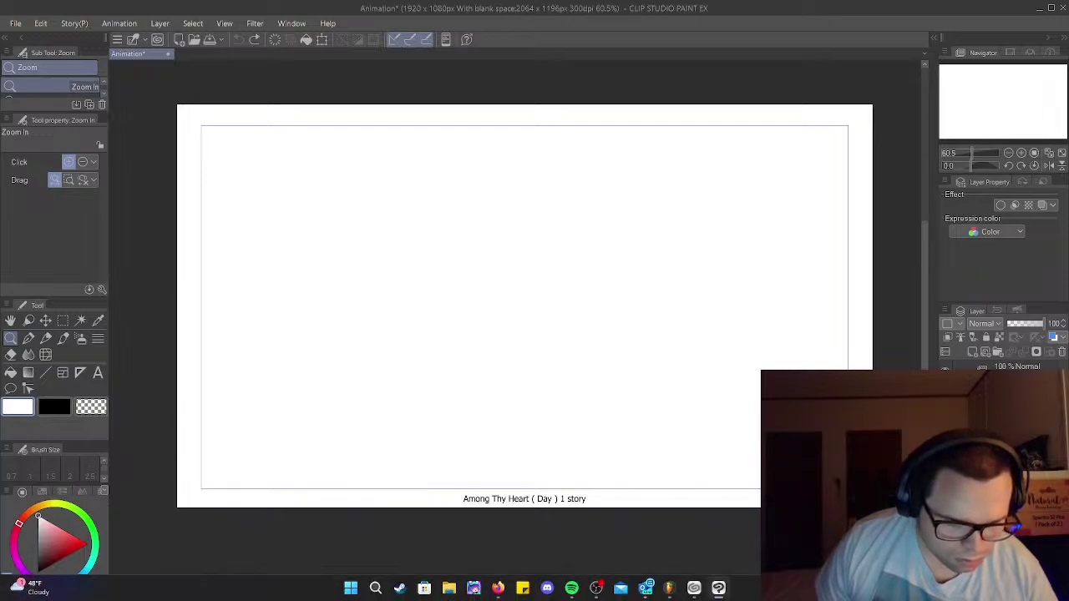
{"action": "mouse_move", "coordinate": [718, 596]}
{"action": "left_mouse_down"}
{"action": "mouse_move", "coordinate": [553, 596]}
{"action": "mouse_move", "coordinate": [723, 596]}
{"action": "left_mouse_up"}
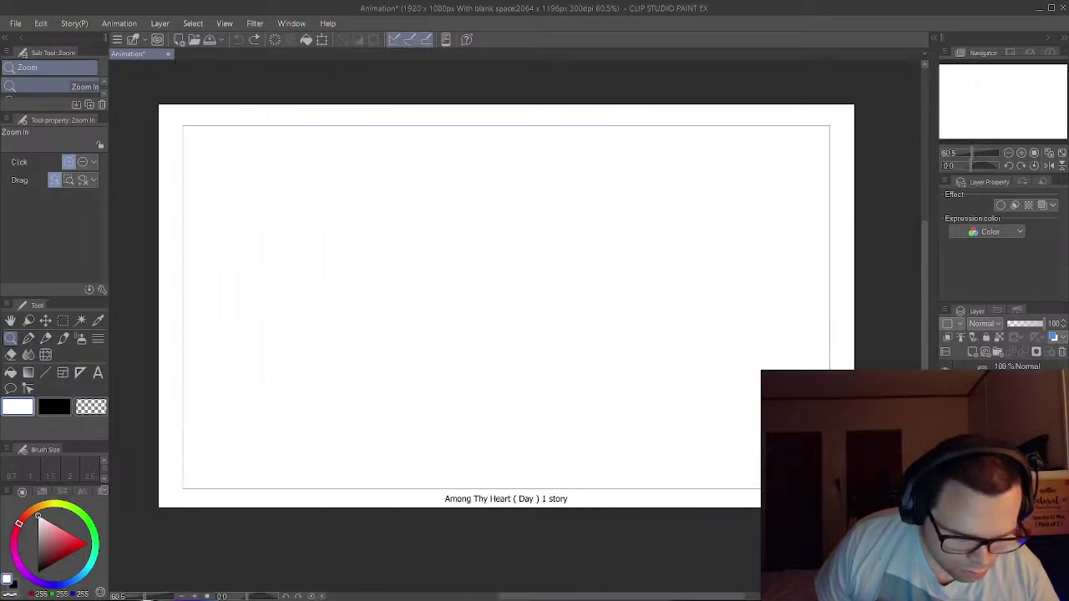
{"action": "mouse_move", "coordinate": [622, 596]}
{"action": "left_mouse_down"}
{"action": "mouse_move", "coordinate": [449, 597]}
{"action": "mouse_move", "coordinate": [608, 596]}
{"action": "left_mouse_up"}
{"action": "scroll", "coordinate": [535, 300], "scroll_direction": "right", "scroll_amount": 1}
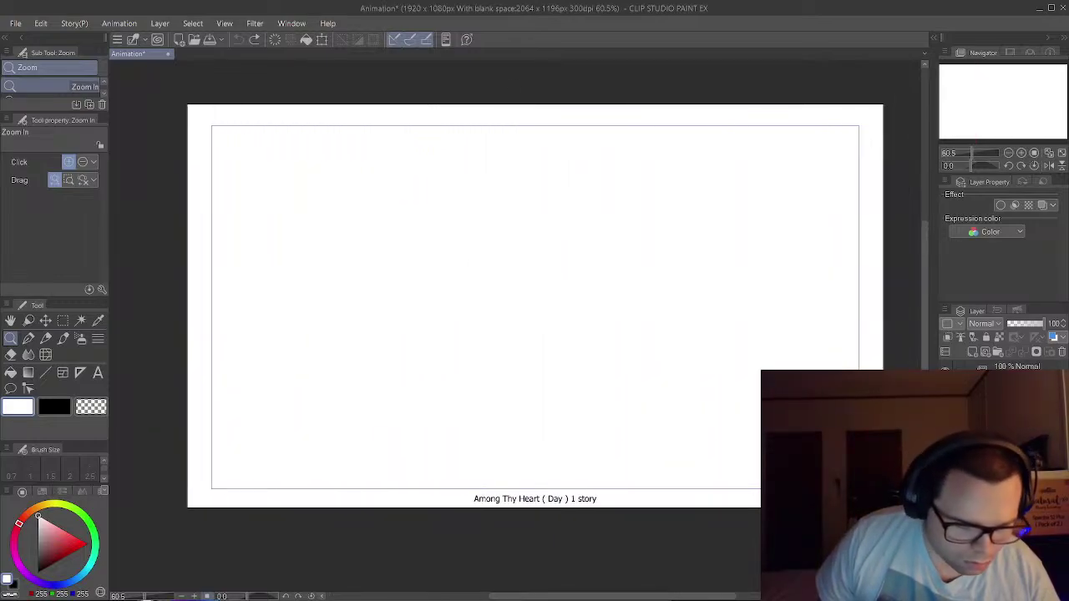
{"action": "mouse_move", "coordinate": [179, 600]}
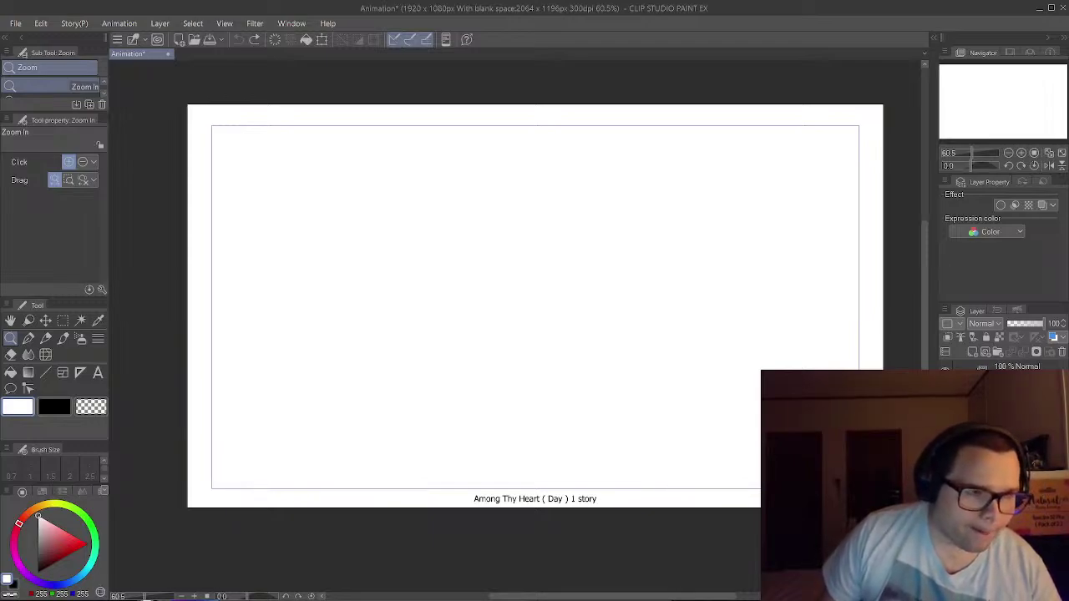
- Switch the drawing color to black and set the G-pen's brush size to 20
{"action": "scroll", "coordinate": [54, 469], "scroll_direction": "down", "scroll_amount": 1}
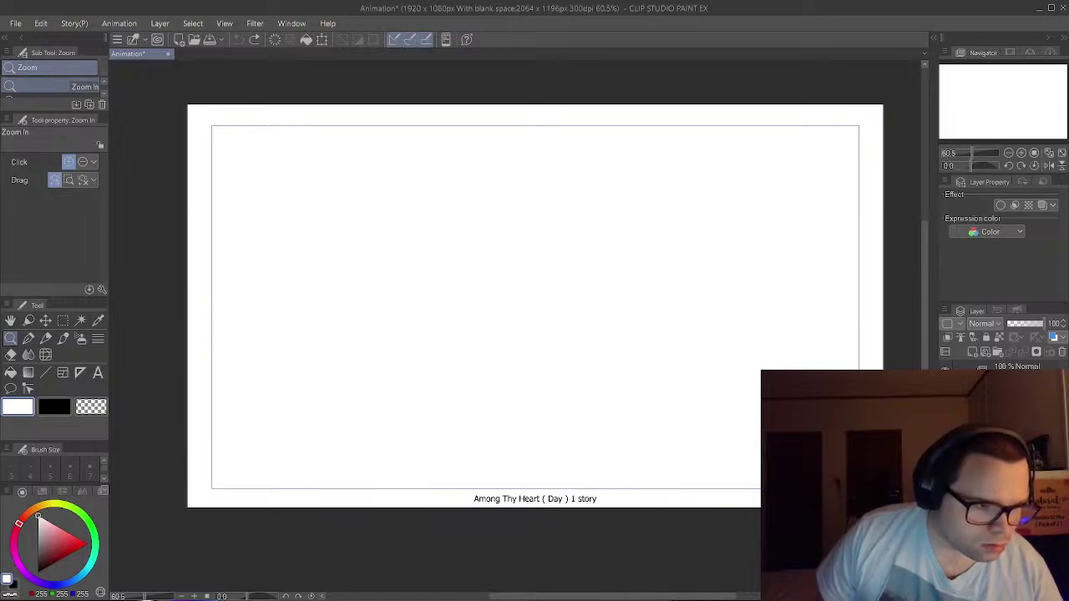
{"action": "key", "text": "x"}
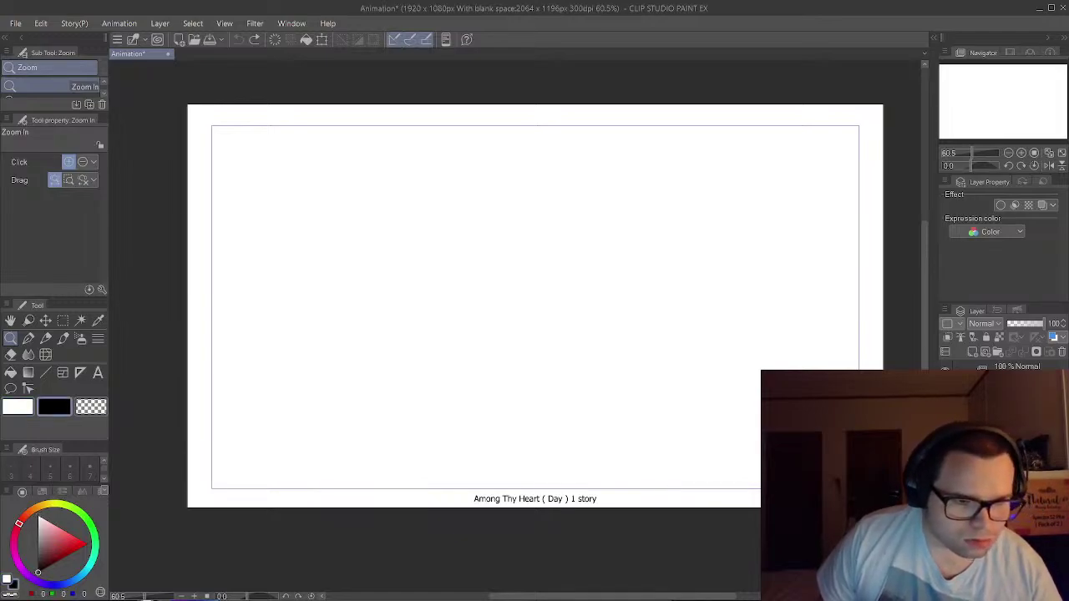
{"action": "left_click", "coordinate": [199, 404]}
{"action": "key", "text": "ctrl+minus"}
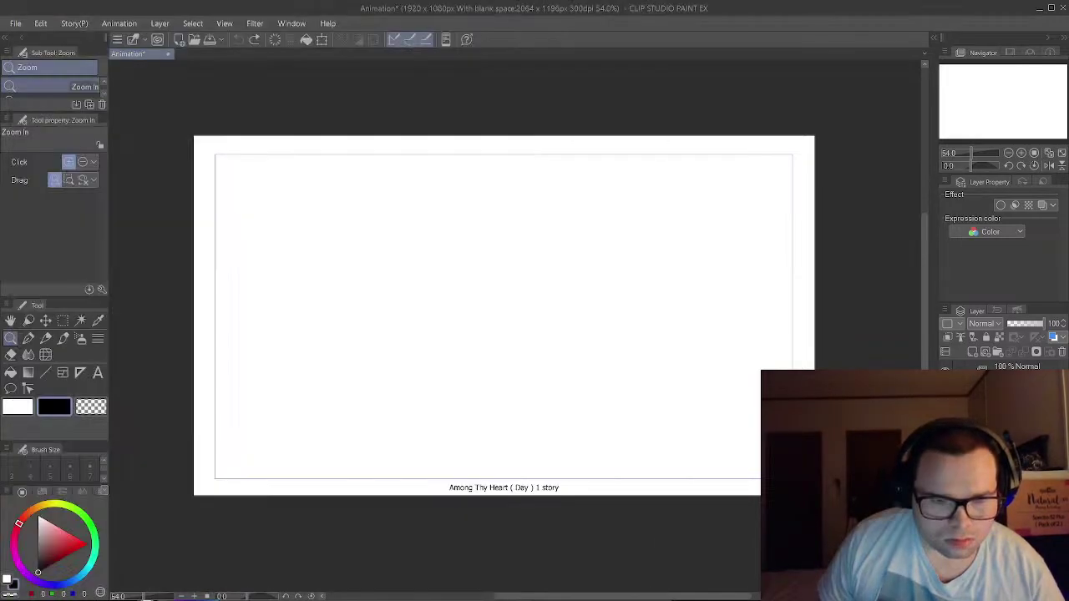
{"action": "key", "text": "ctrl+plus"}
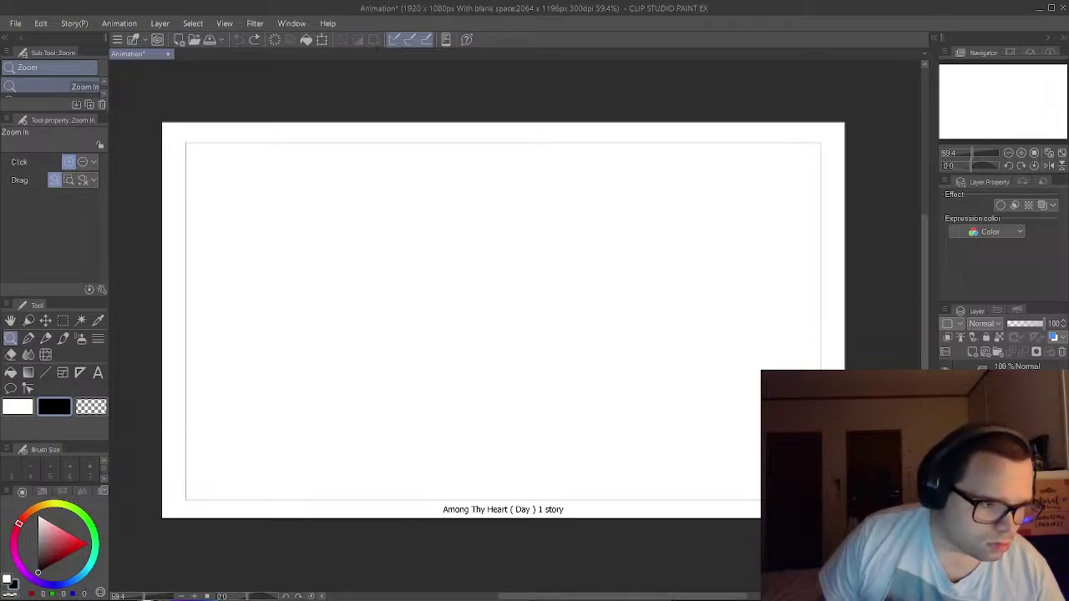
{"action": "left_click", "coordinate": [27, 338]}
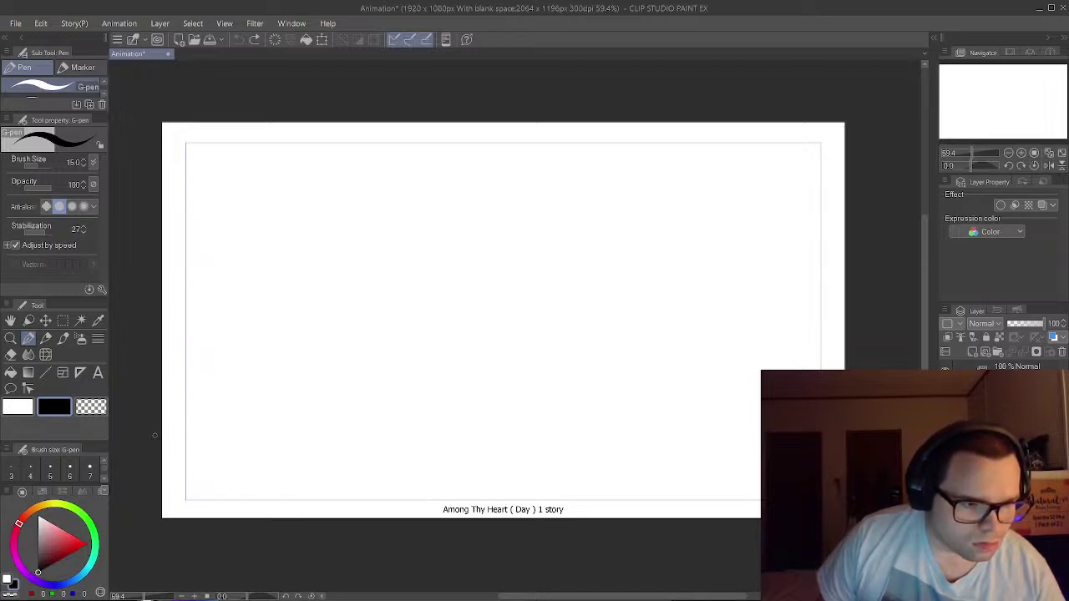
{"action": "scroll", "coordinate": [52, 467], "scroll_direction": "down", "scroll_amount": 3}
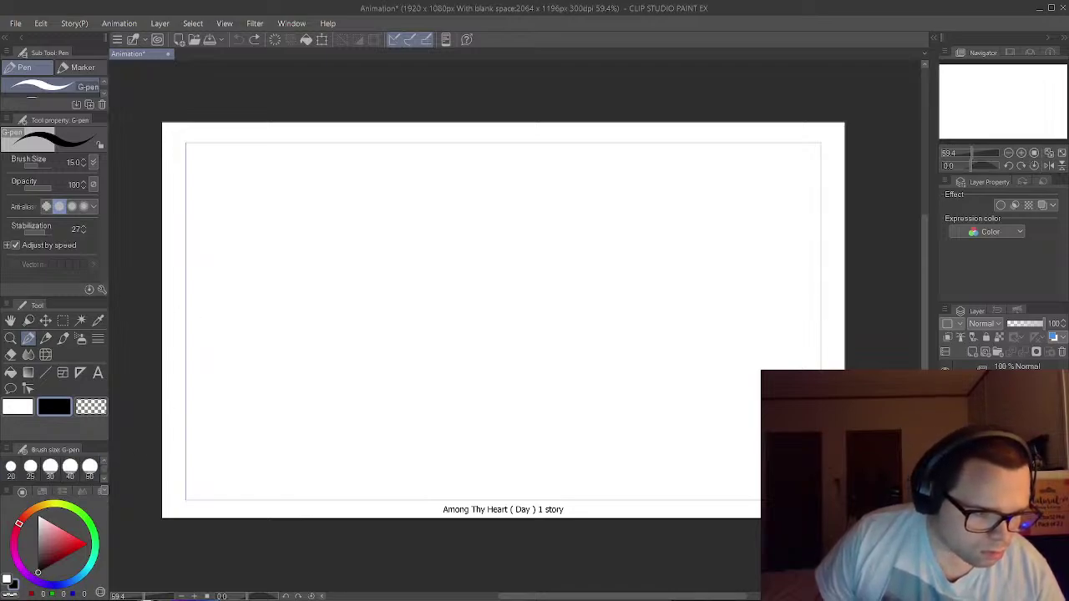
{"action": "left_click", "coordinate": [11, 467]}
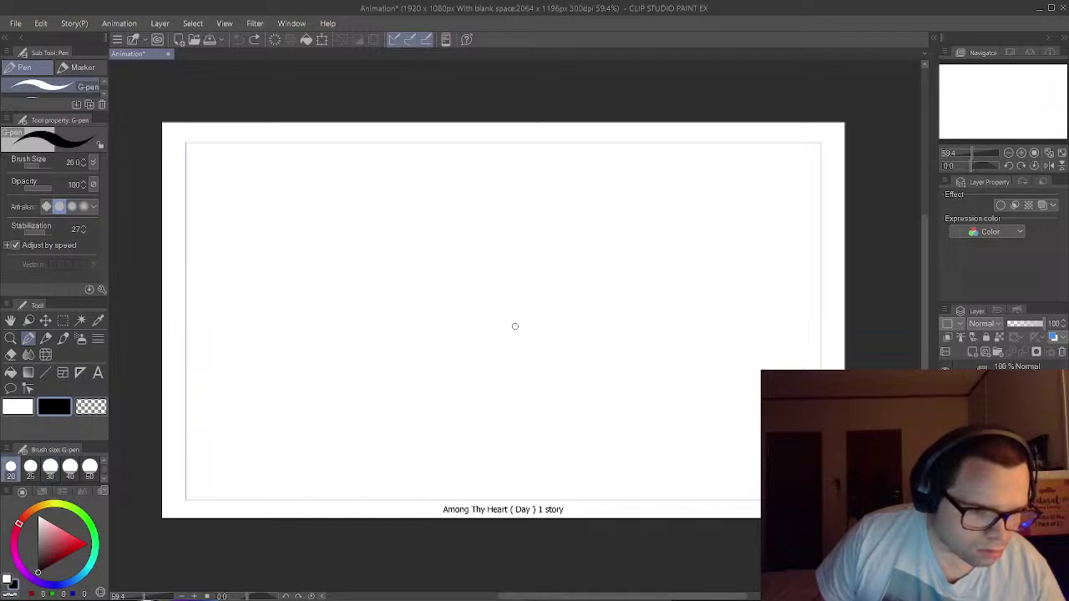
- Try a black G-pen line running horizontally across the middle of the canvas and undo it
{"action": "left_click_drag", "start_coordinate": [288, 224], "coordinate": [309, 253]}
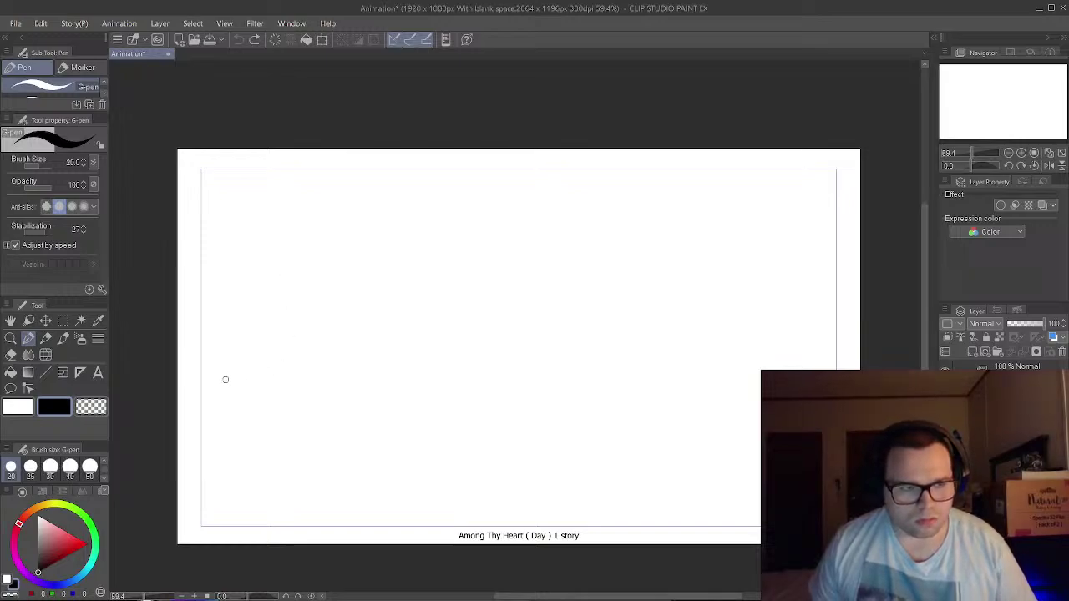
{"action": "left_click_drag", "start_coordinate": [216, 370], "coordinate": [854, 367]}
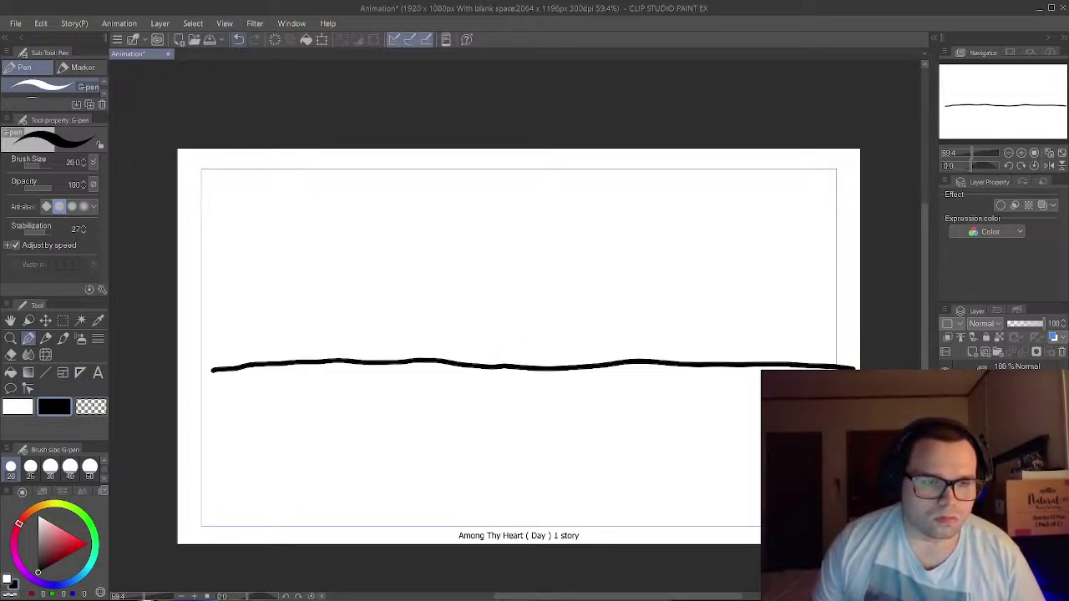
{"action": "key", "text": "ctrl+z"}
- Browse the available pen sub tools and select the K-Outline brush
{"action": "mouse_move", "coordinate": [34, 588]}
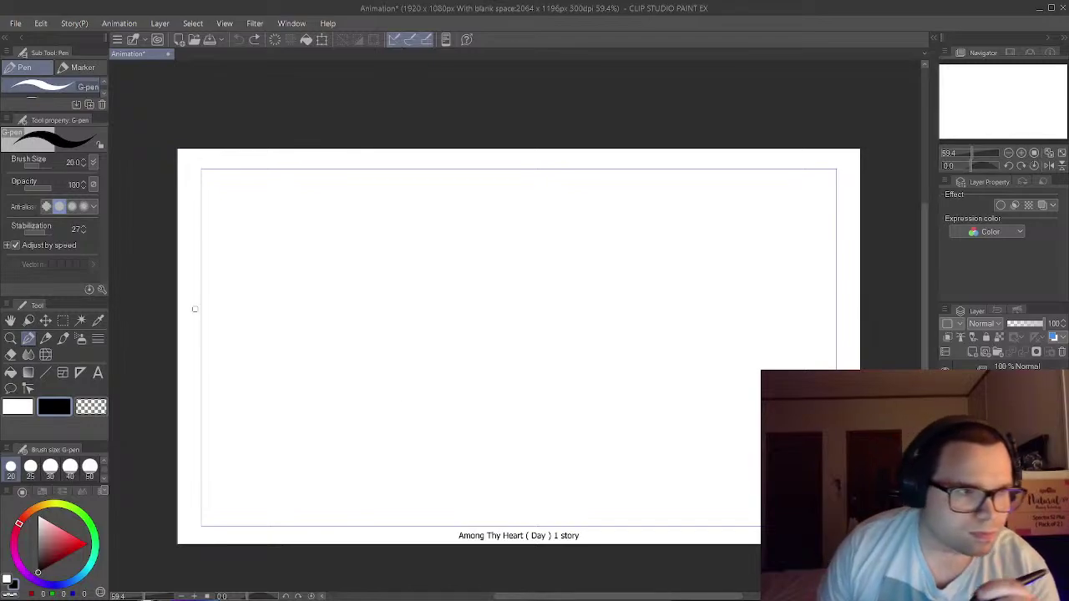
{"action": "scroll", "coordinate": [38, 83], "scroll_direction": "down", "scroll_amount": 2}
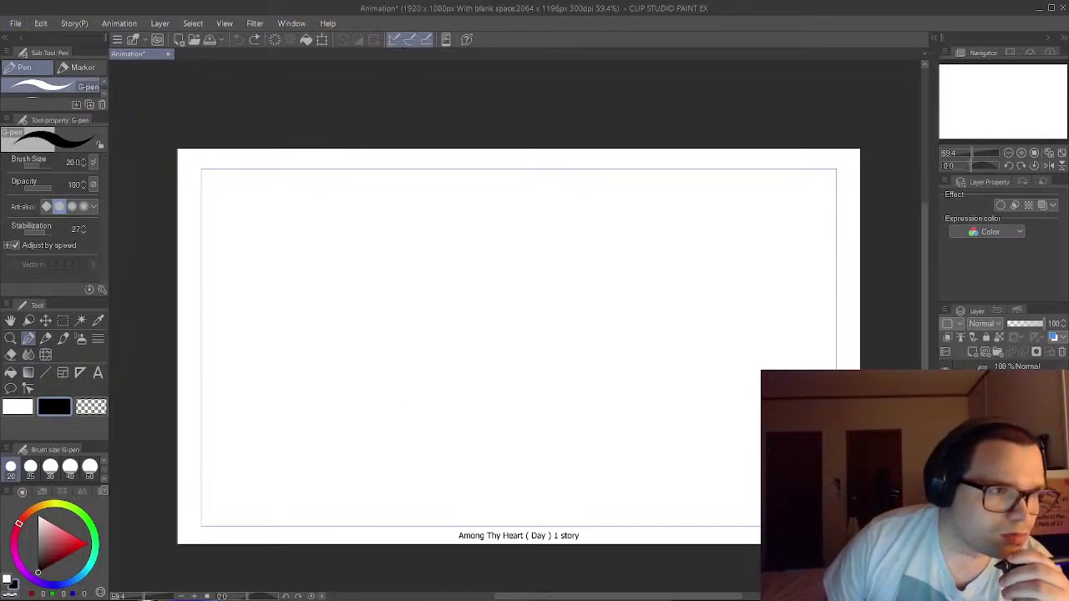
{"action": "scroll", "coordinate": [50, 87], "scroll_direction": "down", "scroll_amount": 2}
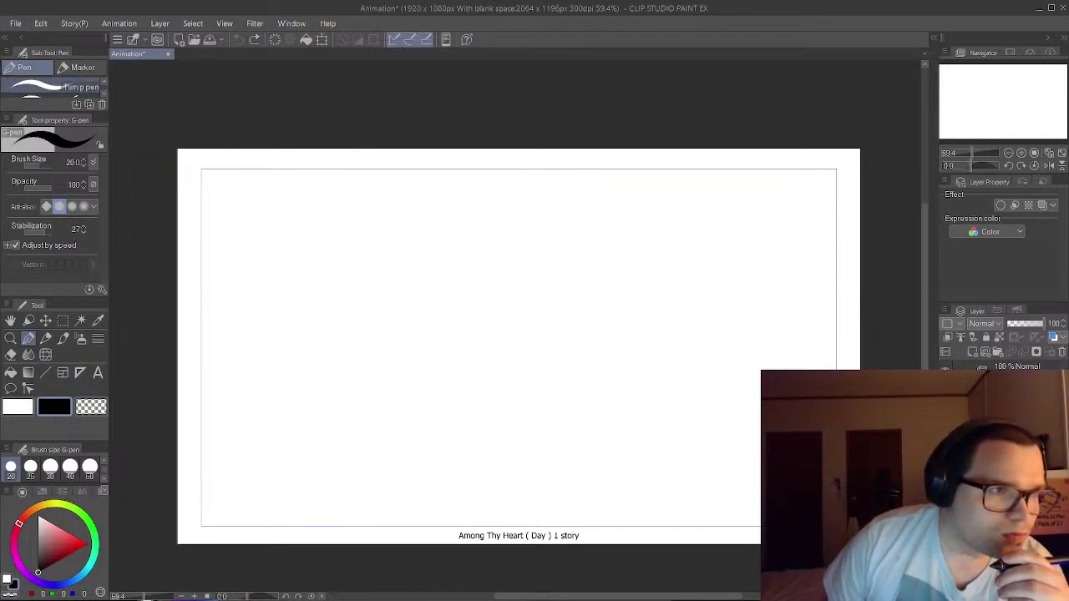
{"action": "scroll", "coordinate": [50, 87], "scroll_direction": "down", "scroll_amount": 2}
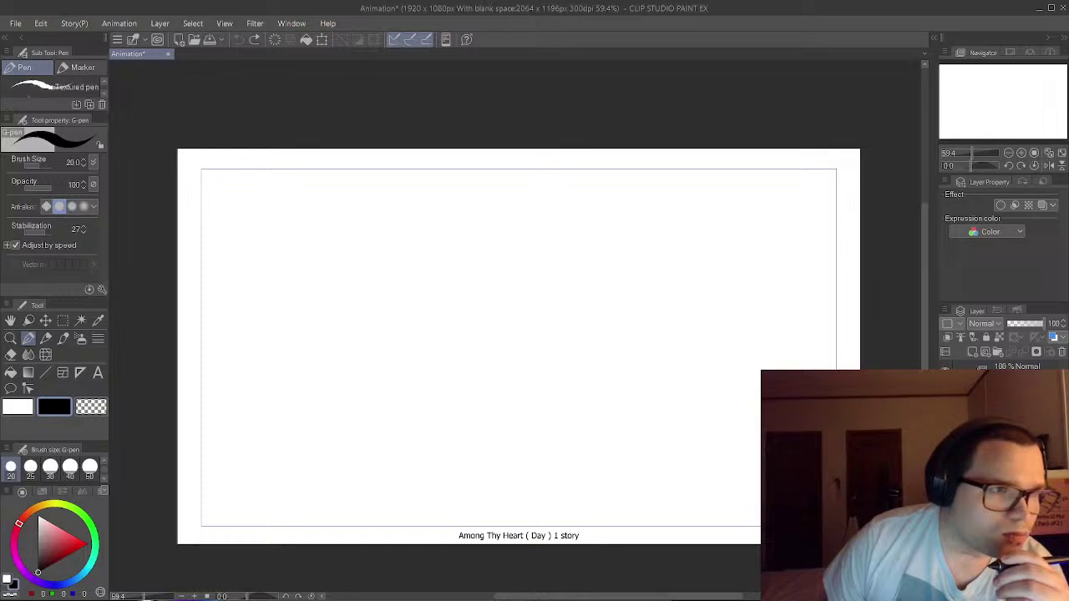
{"action": "scroll", "coordinate": [50, 87], "scroll_direction": "up", "scroll_amount": 2}
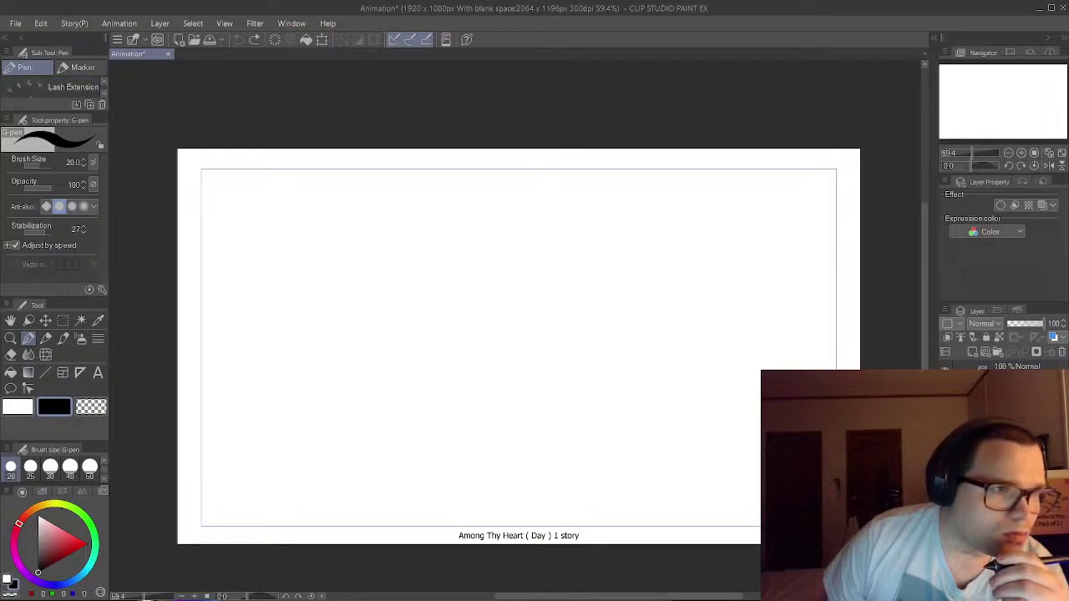
{"action": "scroll", "coordinate": [50, 87], "scroll_direction": "down", "scroll_amount": 2}
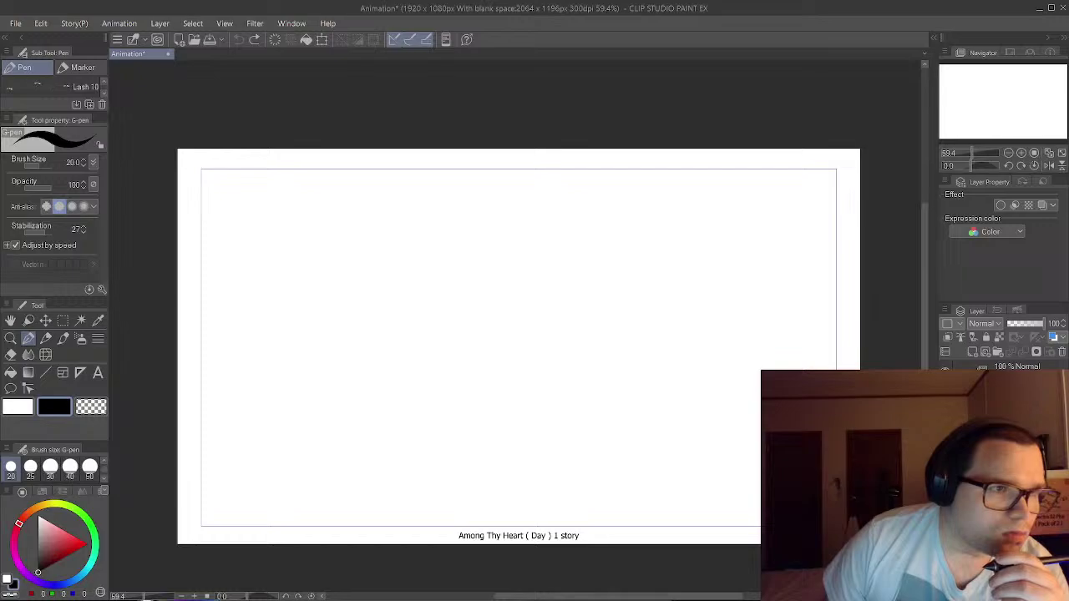
{"action": "scroll", "coordinate": [50, 87], "scroll_direction": "down", "scroll_amount": 2}
{"action": "scroll", "coordinate": [50, 87], "scroll_direction": "down", "scroll_amount": 3}
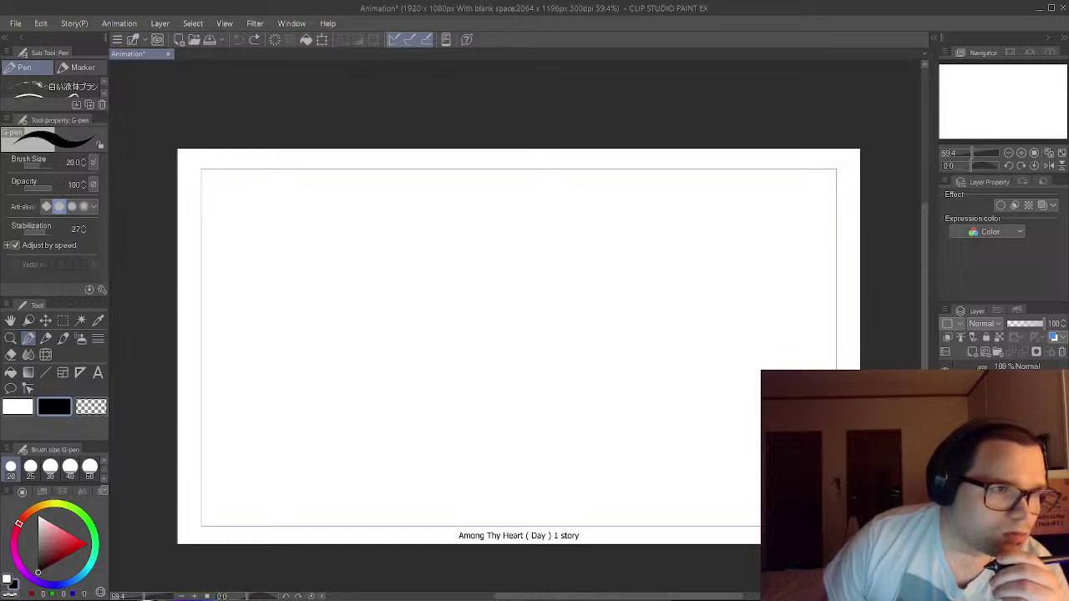
{"action": "scroll", "coordinate": [50, 87], "scroll_direction": "up", "scroll_amount": 2}
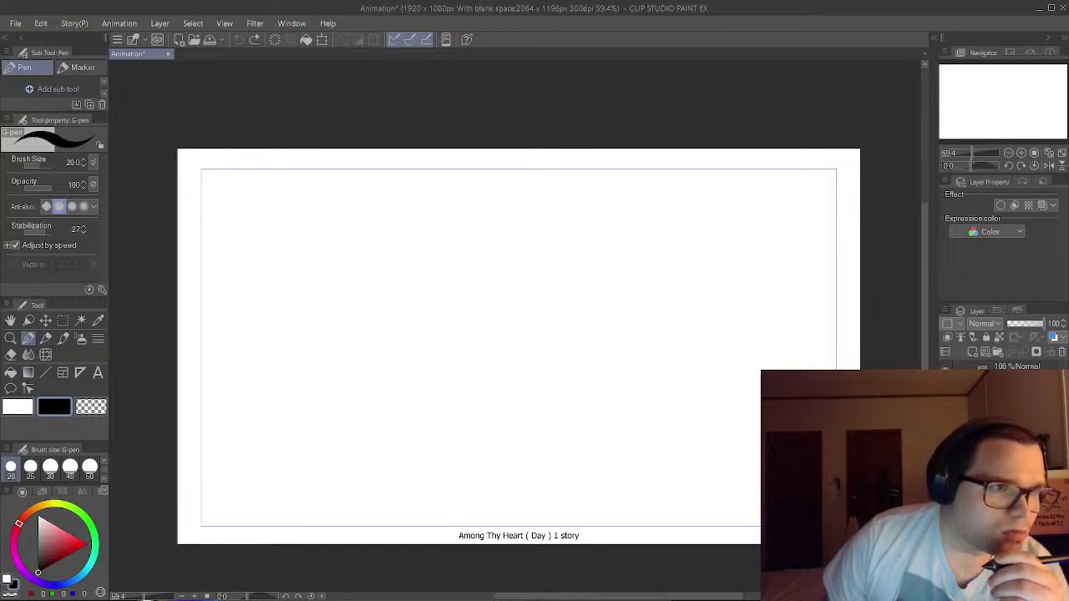
{"action": "scroll", "coordinate": [50, 86], "scroll_direction": "up", "scroll_amount": 1}
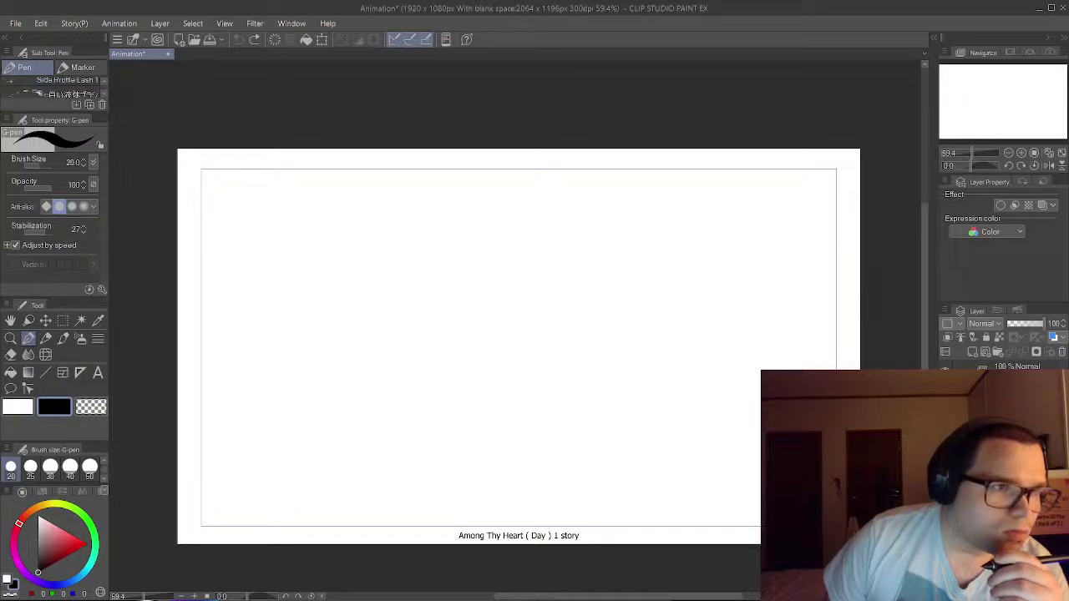
{"action": "scroll", "coordinate": [50, 87], "scroll_direction": "down", "scroll_amount": 1}
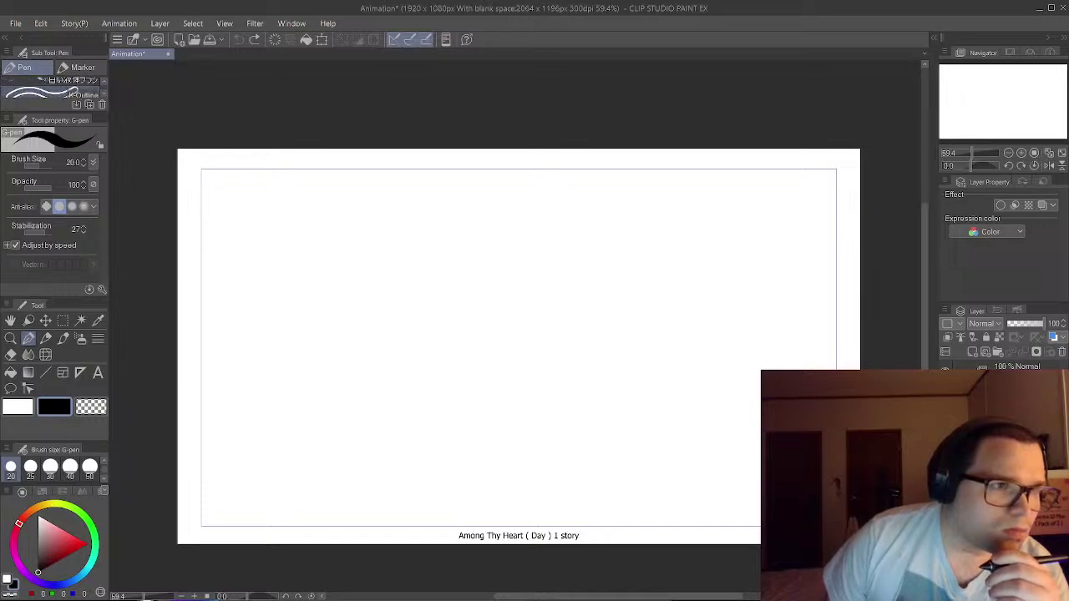
{"action": "left_click", "coordinate": [50, 95]}
{"action": "scroll", "coordinate": [50, 87], "scroll_direction": "down", "scroll_amount": 1}
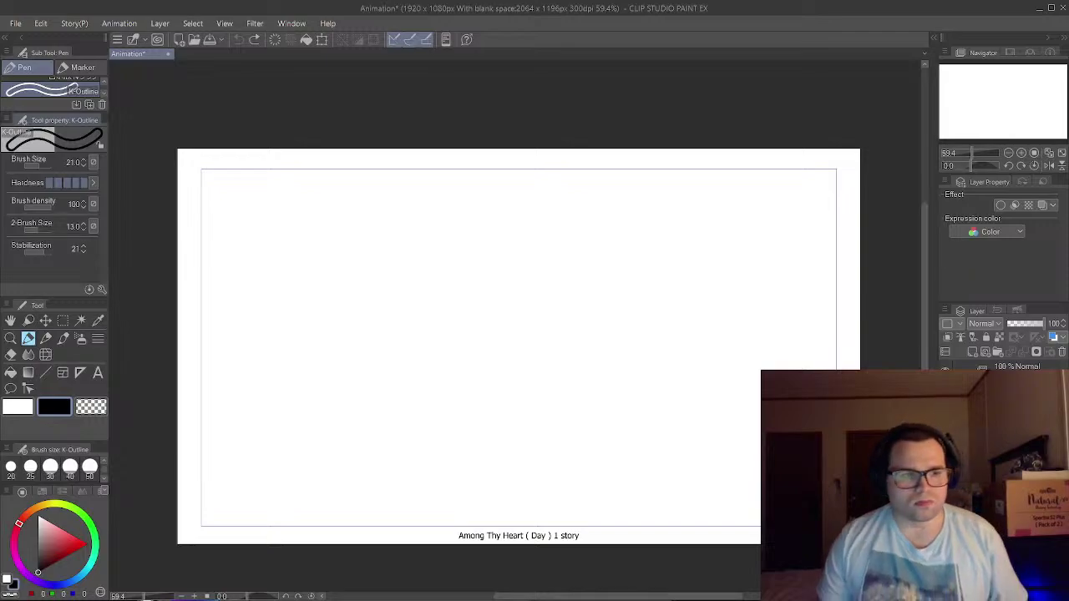
- Make a single K-Outline dab in the lower part of the canvas and undo it
{"action": "key", "text": "super+w"}
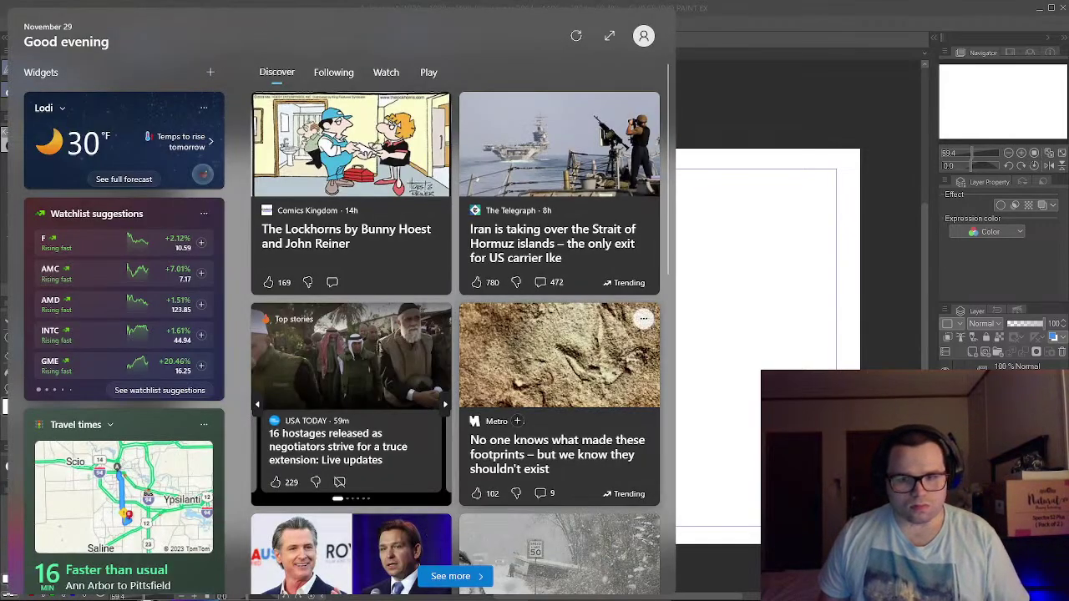
{"action": "left_click", "coordinate": [723, 460]}
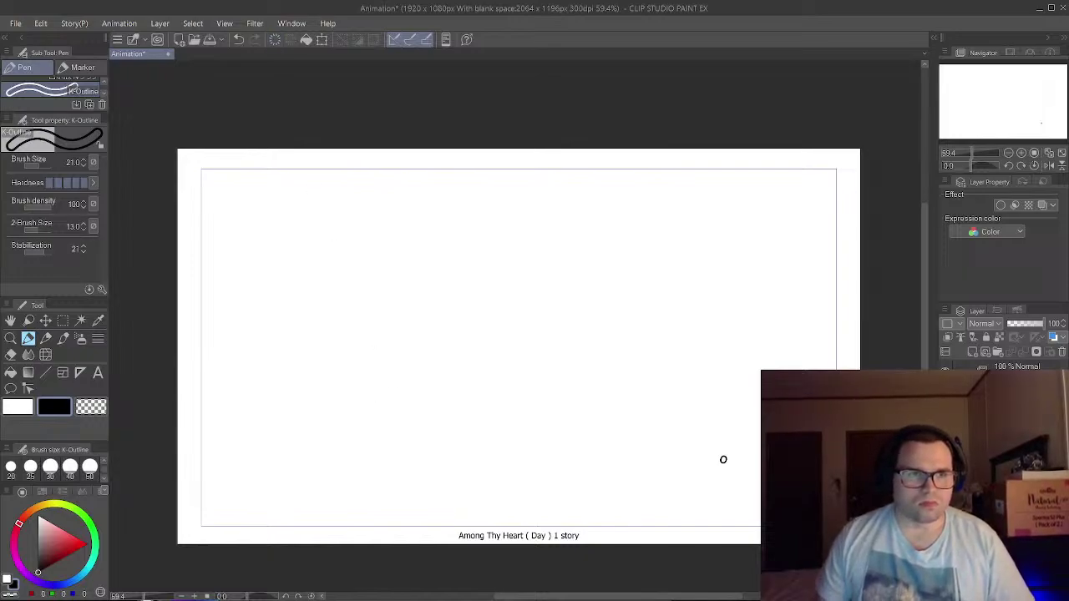
{"action": "left_click", "coordinate": [238, 39]}
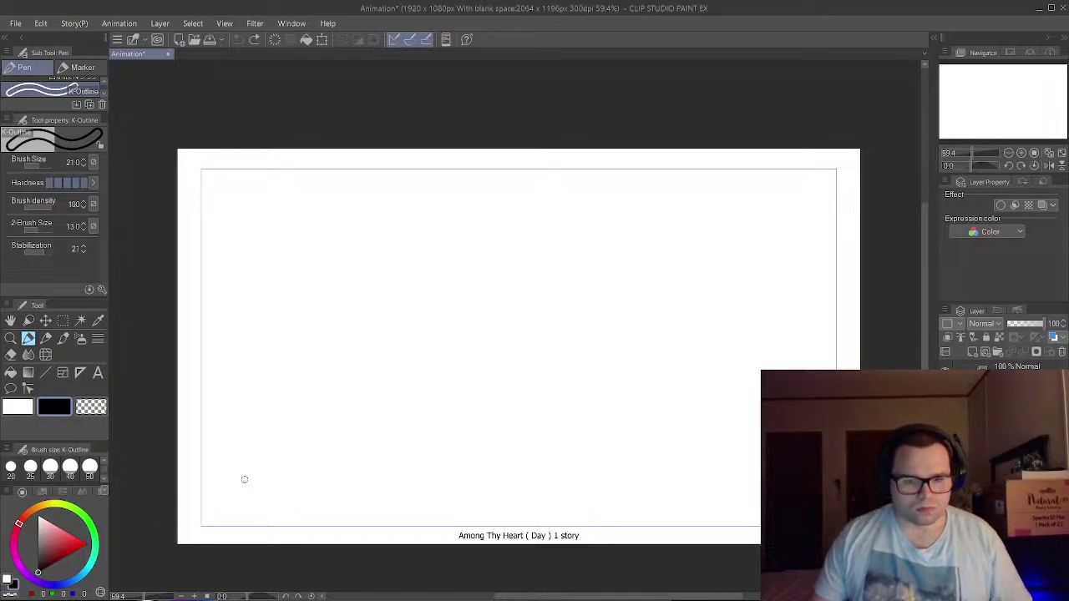
{"action": "mouse_move", "coordinate": [333, 598]}
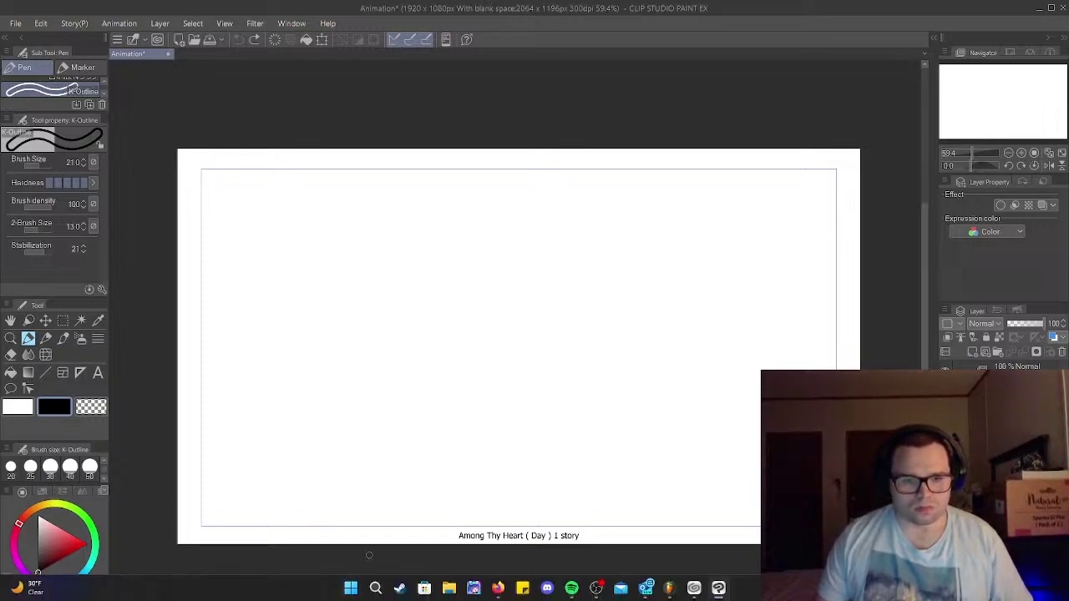
{"action": "scroll", "coordinate": [369, 556], "scroll_direction": "up", "scroll_amount": 2}
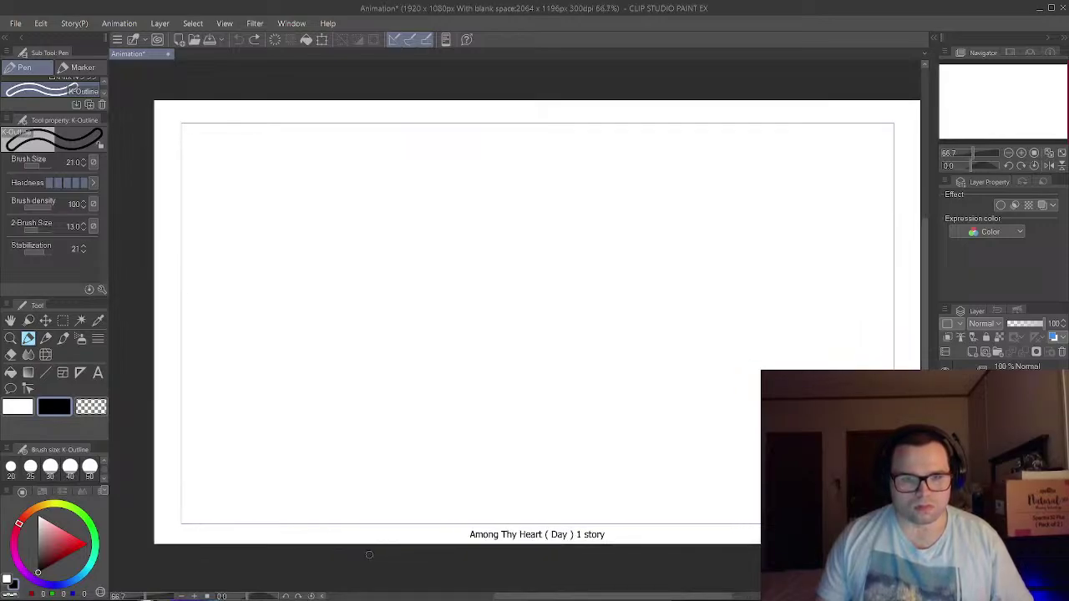
- Draw one long K-Outline stroke slightly above the canvas's middle, from the frame's left edge to its right edge
{"action": "key", "text": "super+z"}
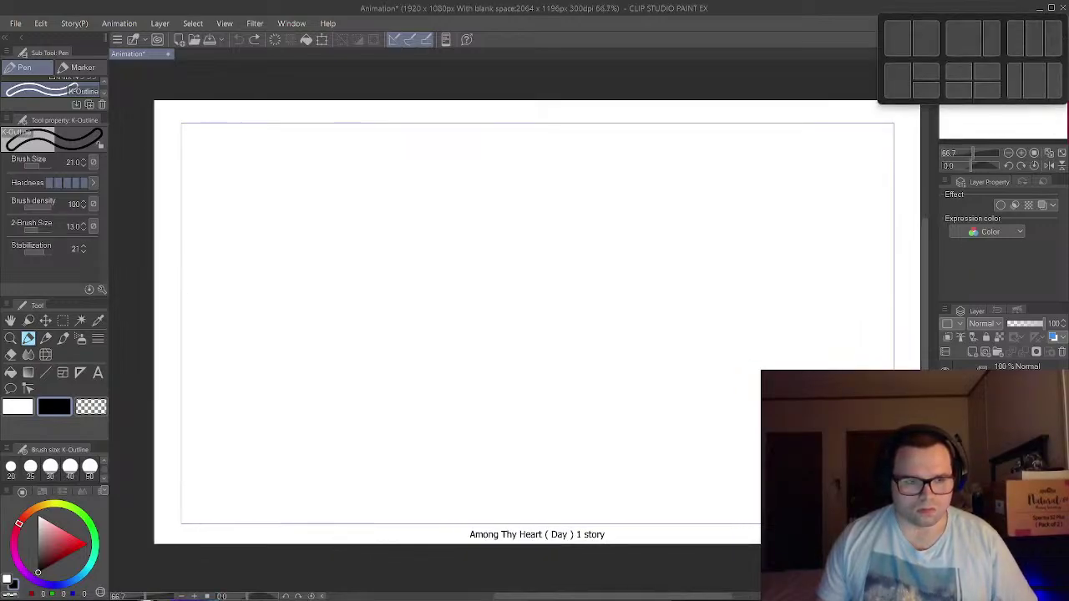
{"action": "left_click", "coordinate": [183, 337]}
{"action": "mouse_move", "coordinate": [182, 337]}
{"action": "left_mouse_down"}
{"action": "mouse_move", "coordinate": [409, 312]}
{"action": "mouse_move", "coordinate": [892, 312]}
{"action": "left_mouse_up"}
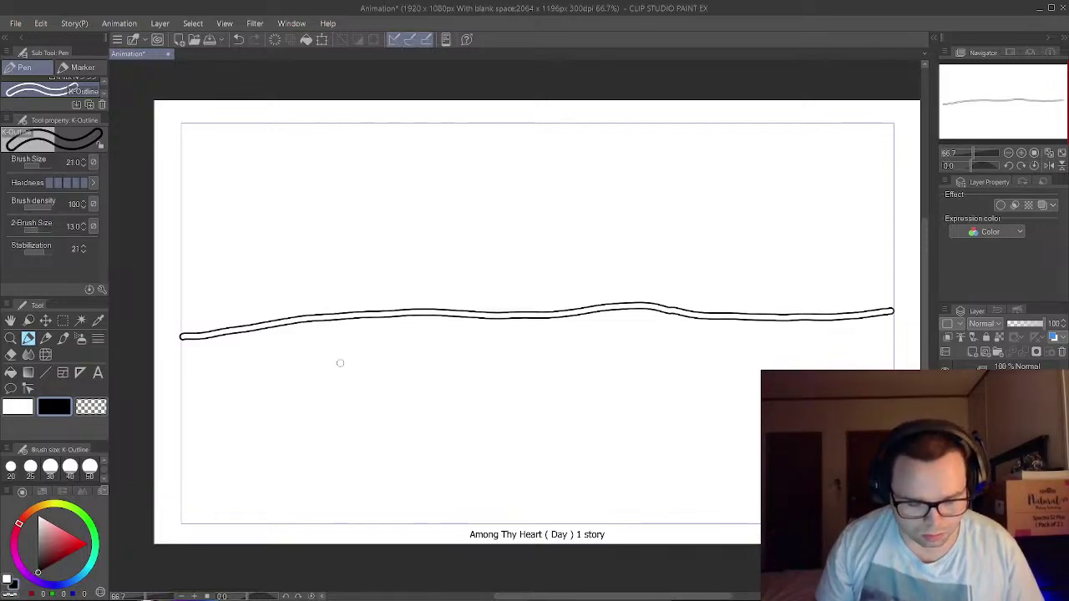
- Switch to Spotify, look at the lyrics of the playing song, and return to Clip Studio Paint
{"action": "mouse_move", "coordinate": [584, 597]}
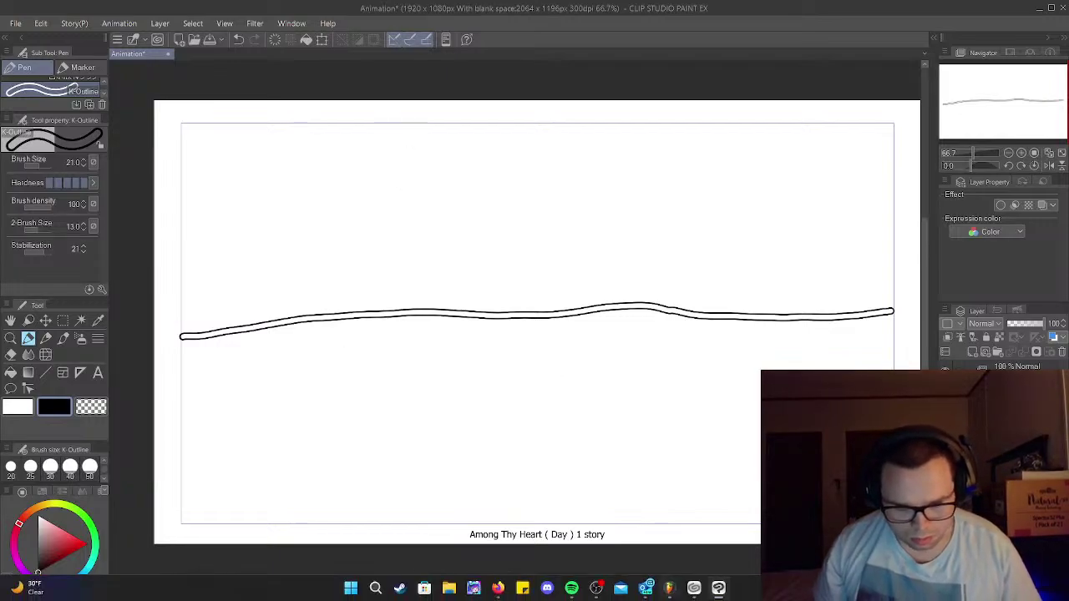
{"action": "left_click", "coordinate": [572, 588]}
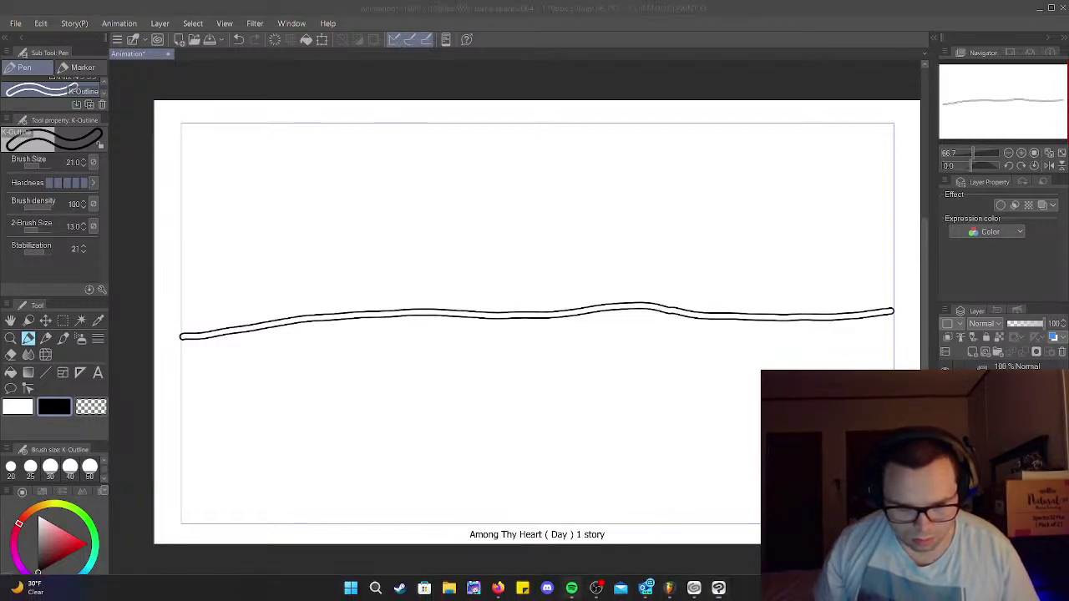
{"action": "left_click", "coordinate": [572, 588]}
{"action": "left_click", "coordinate": [571, 588]}
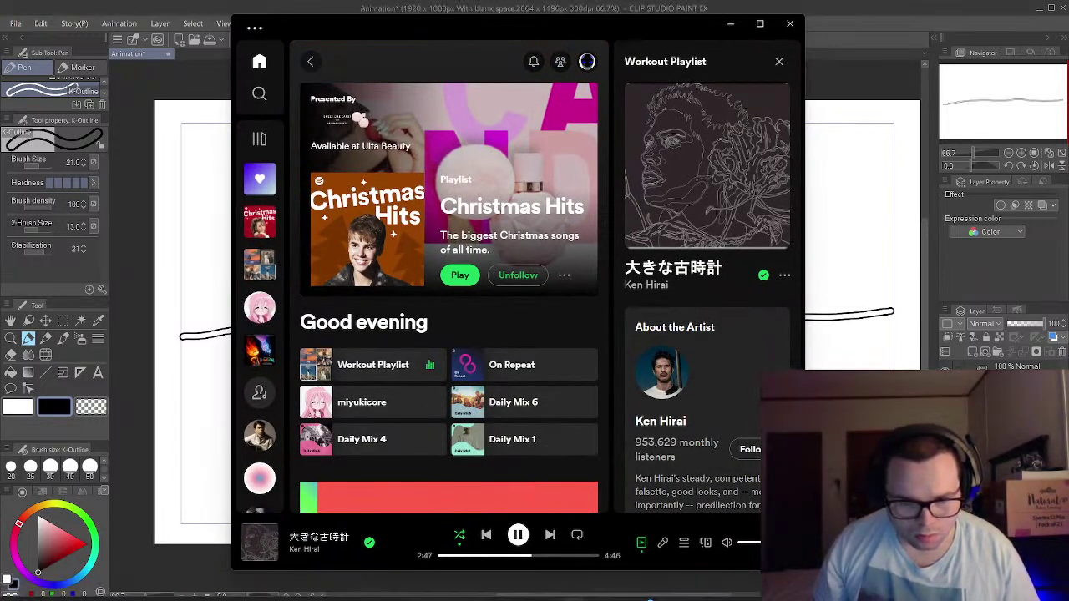
{"action": "left_click", "coordinate": [662, 542]}
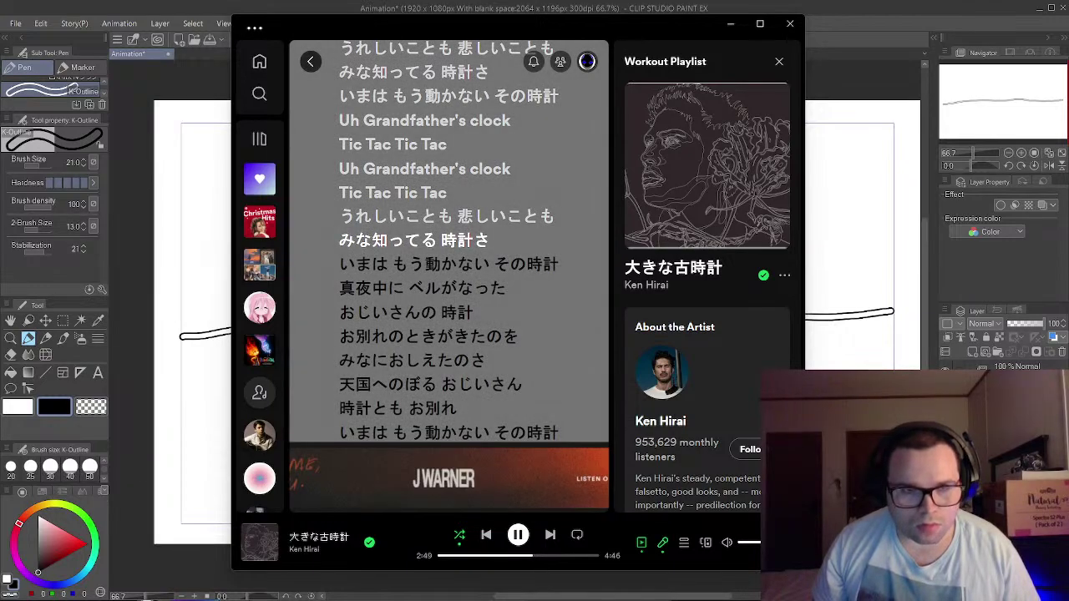
{"action": "left_click", "coordinate": [662, 542]}
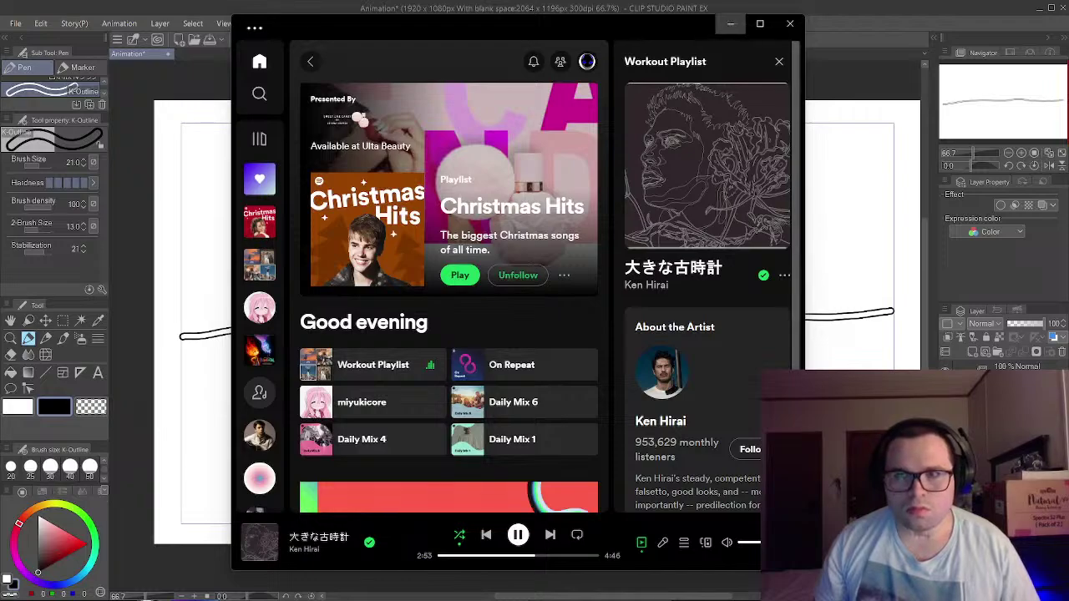
{"action": "left_click", "coordinate": [731, 23]}
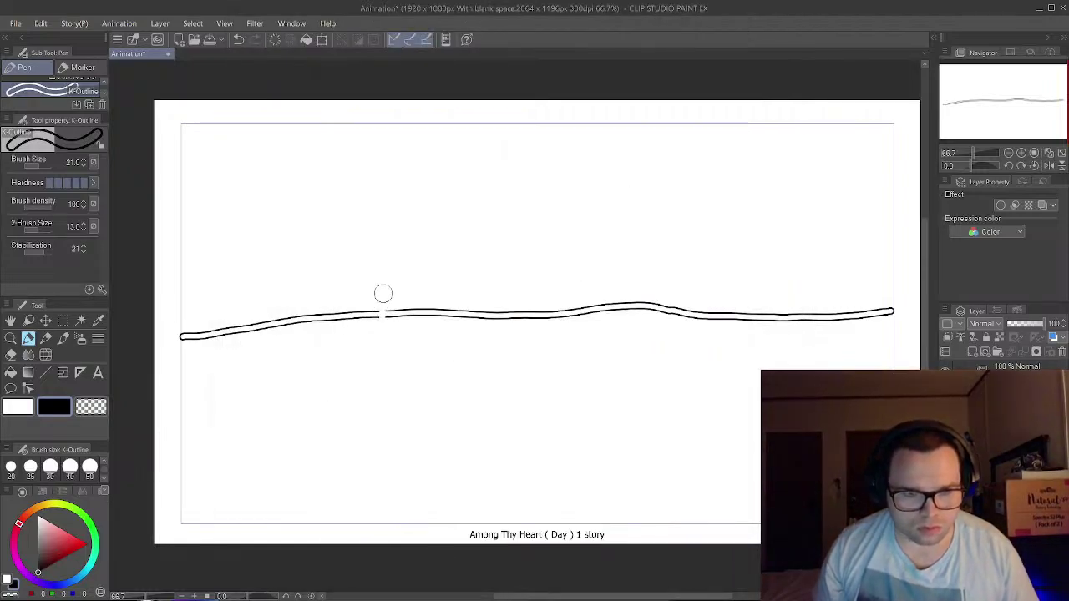
- Add a narrow downward spike to the left part of the line, connect it on both sides, and clean its left joint
{"action": "left_click_drag", "start_coordinate": [381, 292], "coordinate": [361, 347]}
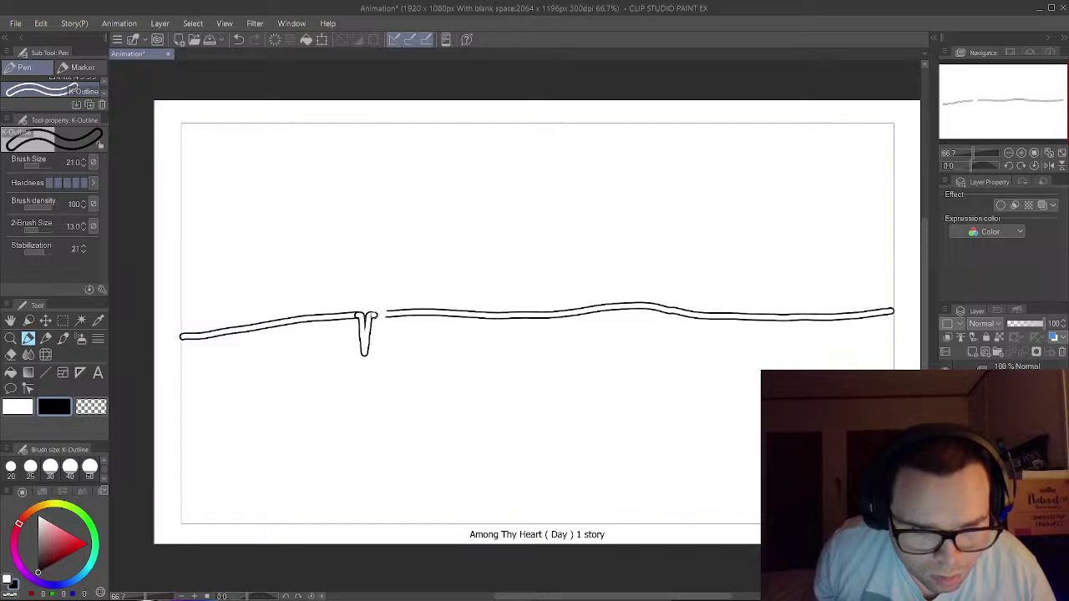
{"action": "left_click_drag", "start_coordinate": [387, 314], "coordinate": [389, 314]}
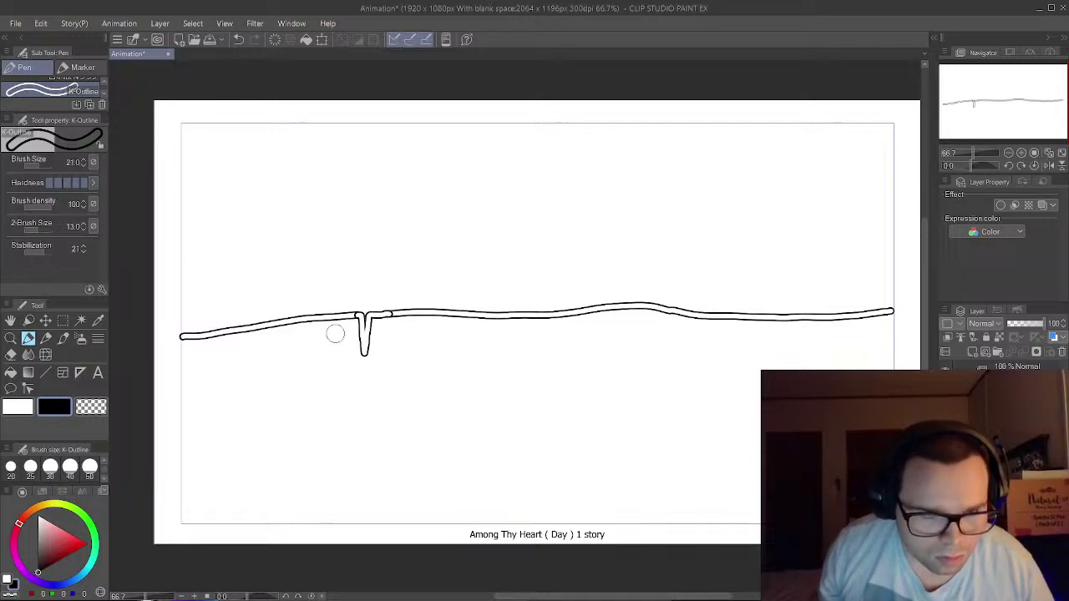
{"action": "scroll", "coordinate": [335, 334], "scroll_direction": "up", "scroll_amount": 5}
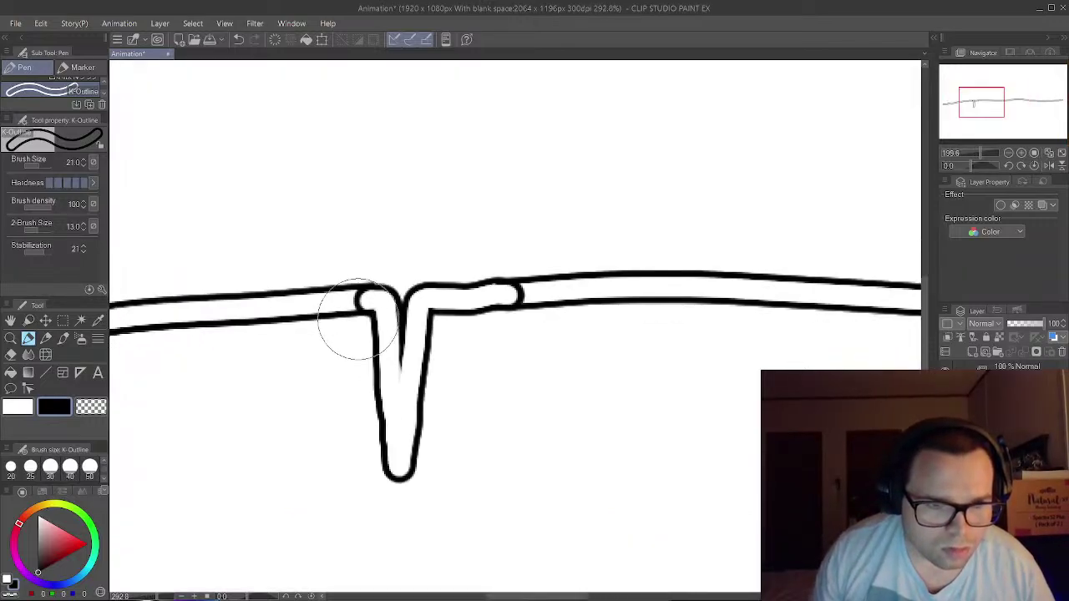
{"action": "scroll", "coordinate": [358, 319], "scroll_direction": "up", "scroll_amount": 4}
{"action": "mouse_move", "coordinate": [359, 294]}
{"action": "left_mouse_down"}
{"action": "mouse_move", "coordinate": [358, 274]}
{"action": "mouse_move", "coordinate": [376, 277]}
{"action": "mouse_move", "coordinate": [355, 282]}
{"action": "left_mouse_up"}
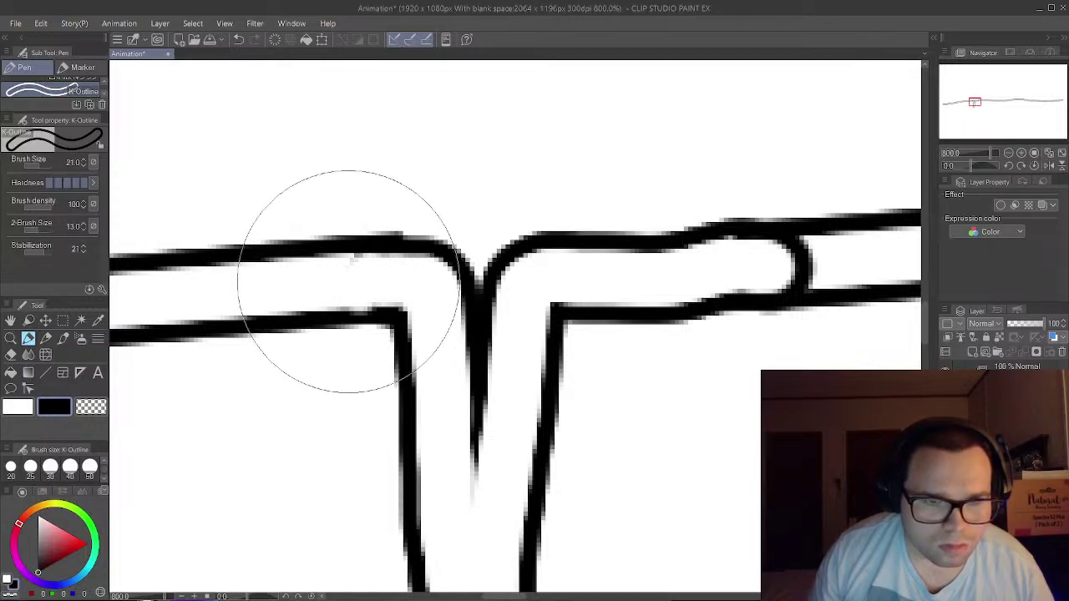
- Try to erase the rounded end cap inside the joint right of the spike, and undo both attempts
{"action": "scroll", "coordinate": [482, 349], "scroll_direction": "down", "scroll_amount": 3}
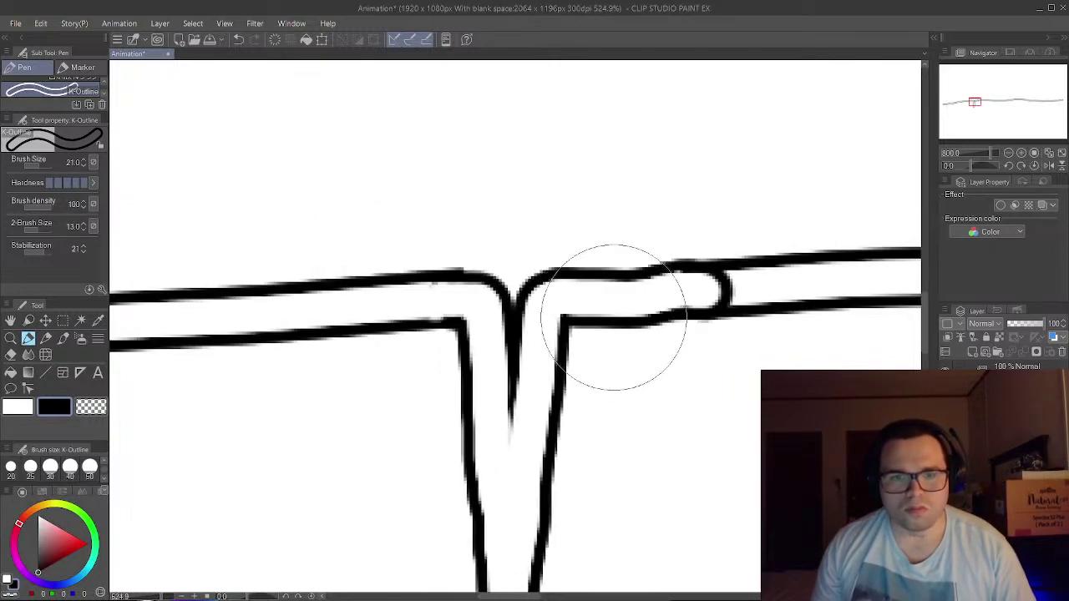
{"action": "mouse_move", "coordinate": [711, 288]}
{"action": "left_mouse_down"}
{"action": "mouse_move", "coordinate": [702, 286]}
{"action": "mouse_move", "coordinate": [721, 281]}
{"action": "mouse_move", "coordinate": [705, 284]}
{"action": "left_mouse_up"}
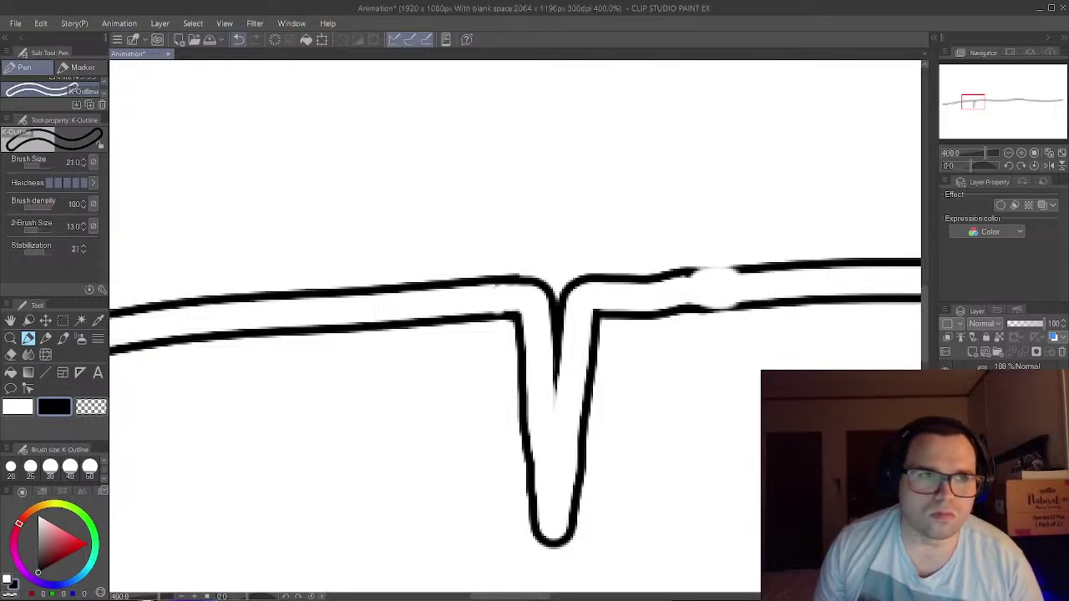
{"action": "key", "text": "ctrl+z"}
{"action": "scroll", "coordinate": [723, 235], "scroll_direction": "up", "scroll_amount": 6}
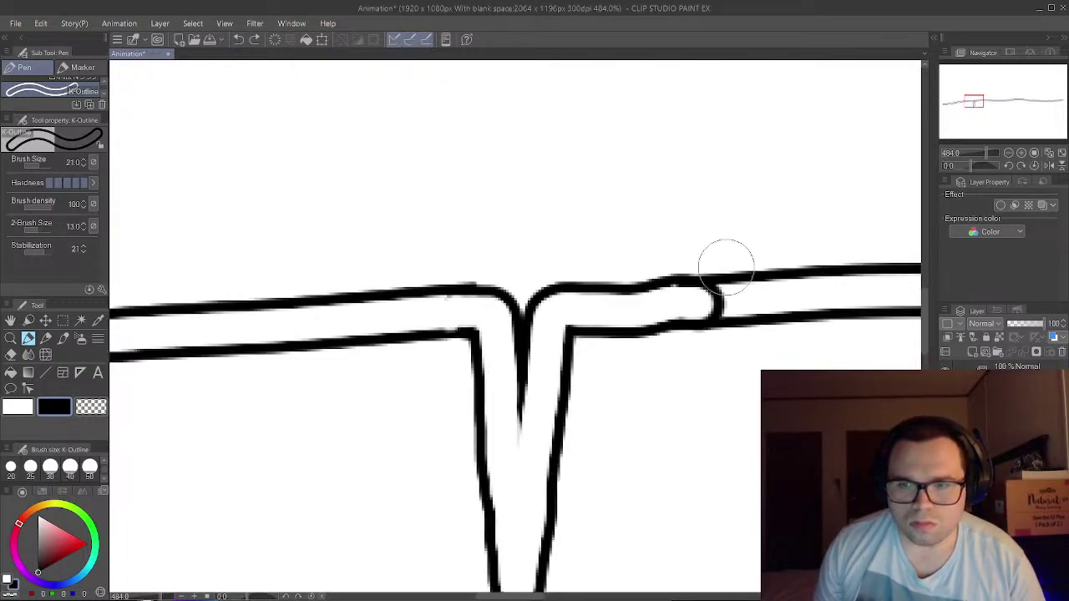
{"action": "mouse_move", "coordinate": [702, 319]}
{"action": "left_mouse_down"}
{"action": "mouse_move", "coordinate": [696, 298]}
{"action": "mouse_move", "coordinate": [710, 284]}
{"action": "mouse_move", "coordinate": [679, 274]}
{"action": "mouse_move", "coordinate": [692, 284]}
{"action": "left_mouse_up"}
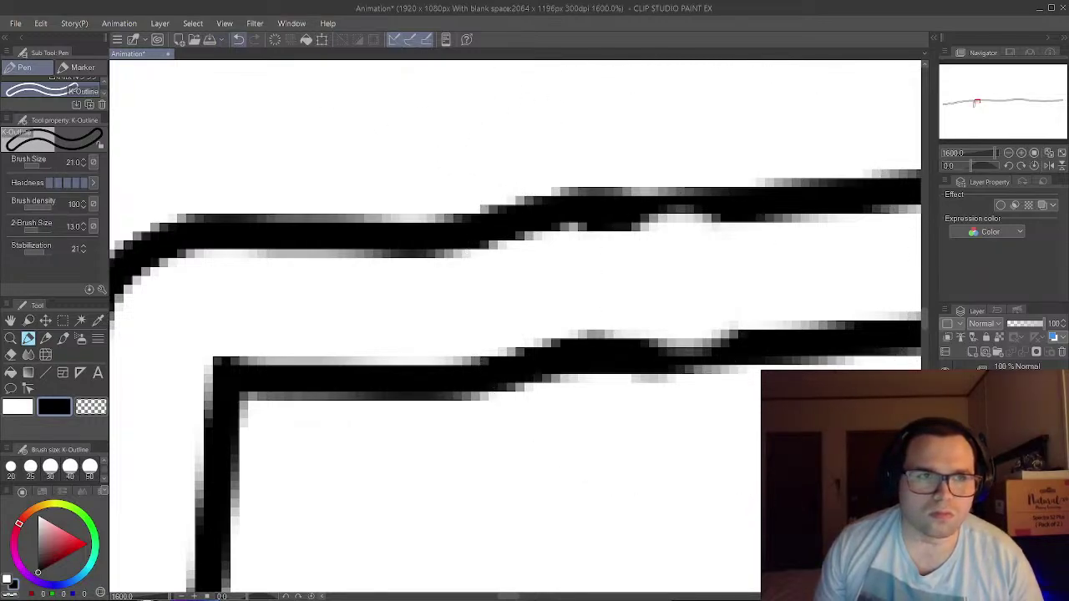
{"action": "left_click", "coordinate": [239, 39]}
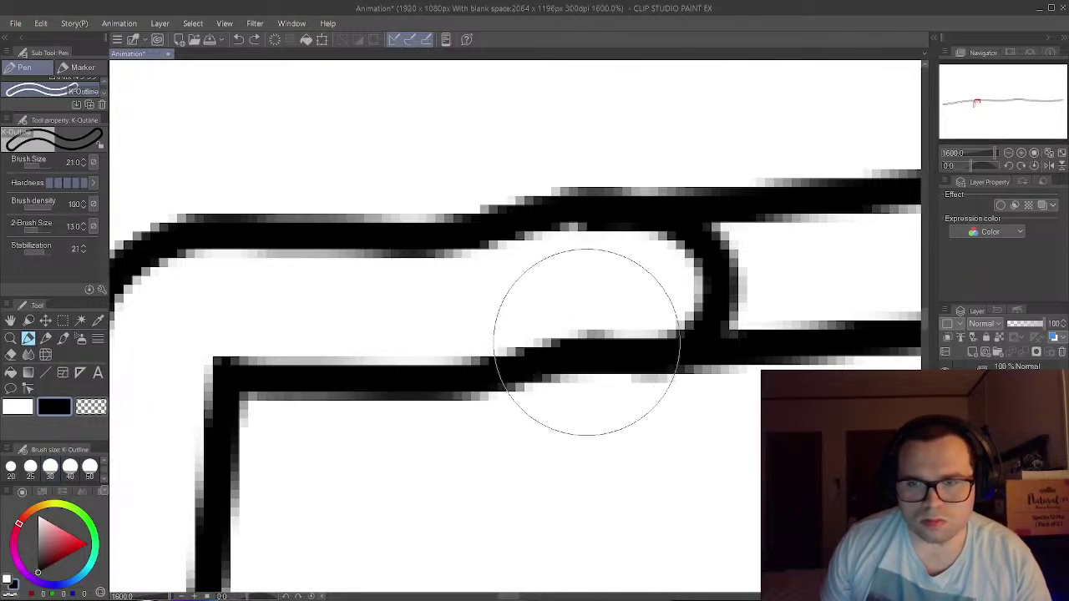
- Erase the uneven line section with the rounded joint just right of the spike, leaving a gap
{"action": "mouse_move", "coordinate": [677, 182]}
{"action": "left_mouse_down"}
{"action": "mouse_move", "coordinate": [681, 330]}
{"action": "mouse_move", "coordinate": [691, 242]}
{"action": "mouse_move", "coordinate": [669, 371]}
{"action": "mouse_move", "coordinate": [670, 230]}
{"action": "mouse_move", "coordinate": [653, 309]}
{"action": "mouse_move", "coordinate": [621, 205]}
{"action": "mouse_move", "coordinate": [615, 329]}
{"action": "mouse_move", "coordinate": [596, 220]}
{"action": "mouse_move", "coordinate": [596, 234]}
{"action": "mouse_move", "coordinate": [573, 241]}
{"action": "mouse_move", "coordinate": [565, 339]}
{"action": "mouse_move", "coordinate": [537, 241]}
{"action": "mouse_move", "coordinate": [521, 266]}
{"action": "mouse_move", "coordinate": [509, 349]}
{"action": "mouse_move", "coordinate": [556, 289]}
{"action": "mouse_move", "coordinate": [634, 312]}
{"action": "mouse_move", "coordinate": [650, 329]}
{"action": "mouse_move", "coordinate": [687, 317]}
{"action": "mouse_move", "coordinate": [745, 271]}
{"action": "mouse_move", "coordinate": [778, 303]}
{"action": "mouse_move", "coordinate": [798, 250]}
{"action": "mouse_move", "coordinate": [844, 325]}
{"action": "left_mouse_up"}
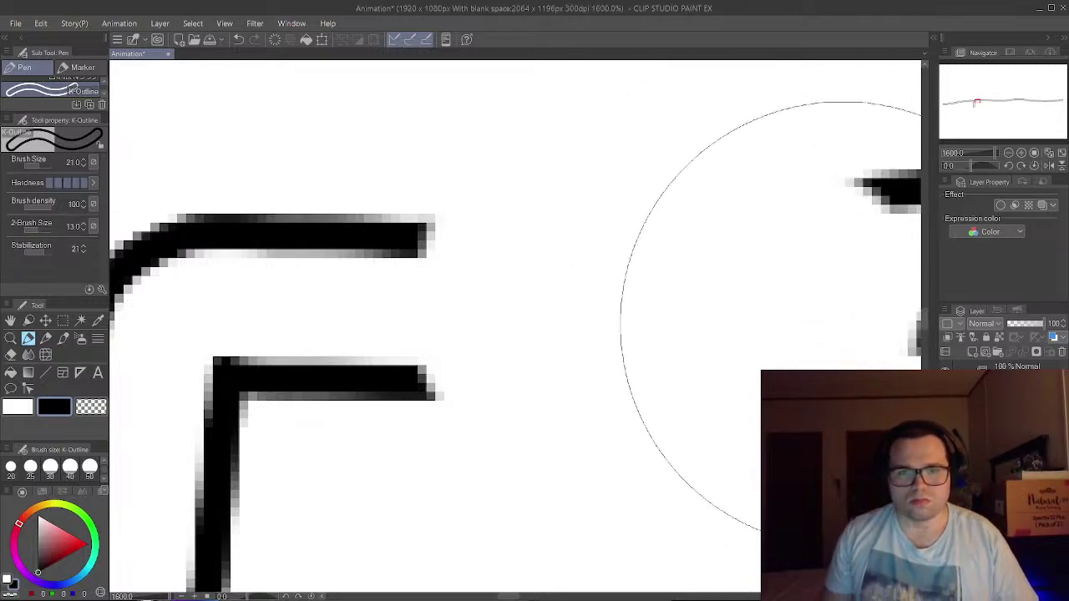
{"action": "scroll", "coordinate": [839, 318], "scroll_direction": "down", "scroll_amount": 4}
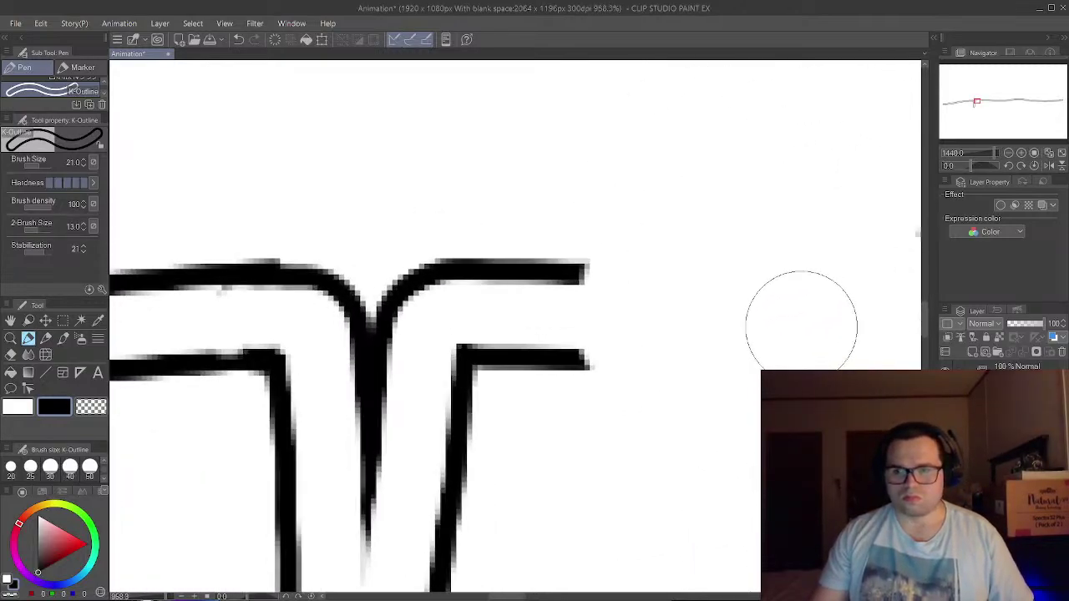
{"action": "scroll", "coordinate": [801, 324], "scroll_direction": "down", "scroll_amount": 6}
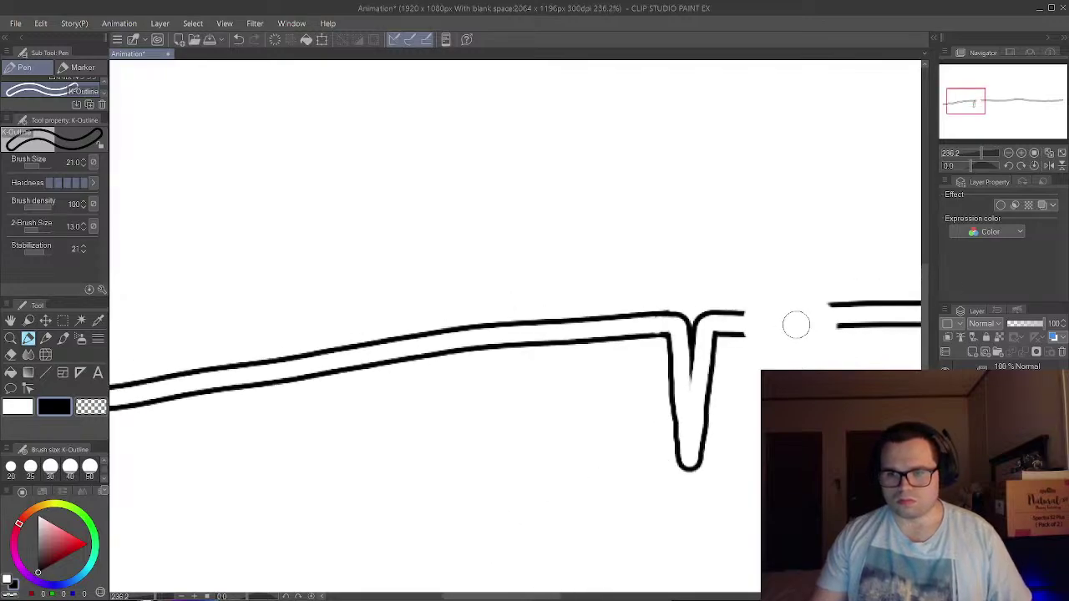
{"action": "scroll", "coordinate": [796, 320], "scroll_direction": "down", "scroll_amount": 5}
{"action": "scroll", "coordinate": [796, 320], "scroll_direction": "up", "scroll_amount": 3}
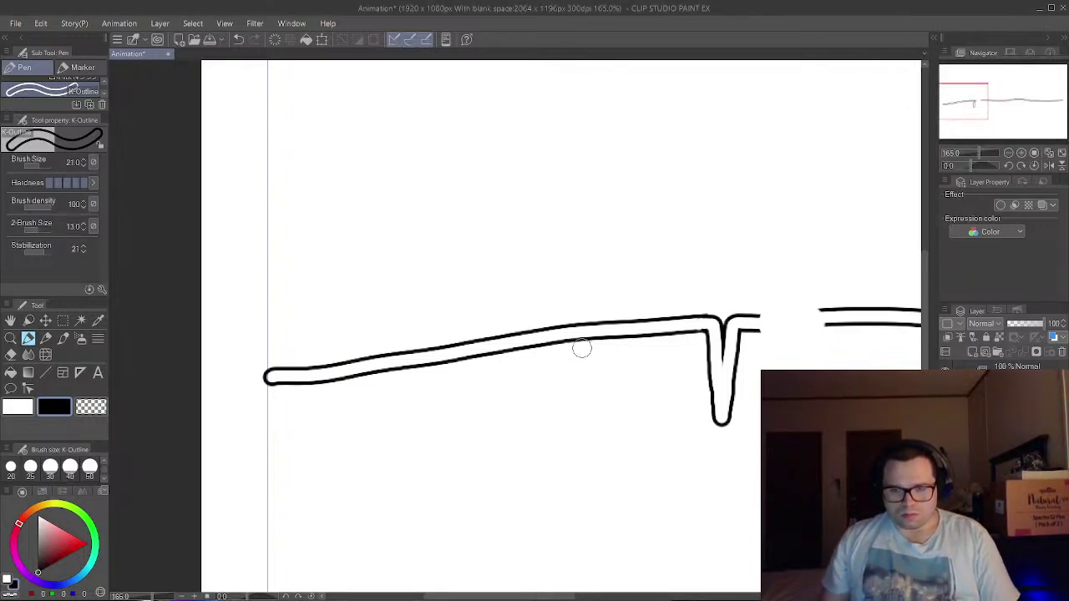
- Replace the slanted line section left of the spike with a nearly level outline from the frame edge, erasing the old strokes
{"action": "left_click_drag", "start_coordinate": [562, 329], "coordinate": [344, 332]}
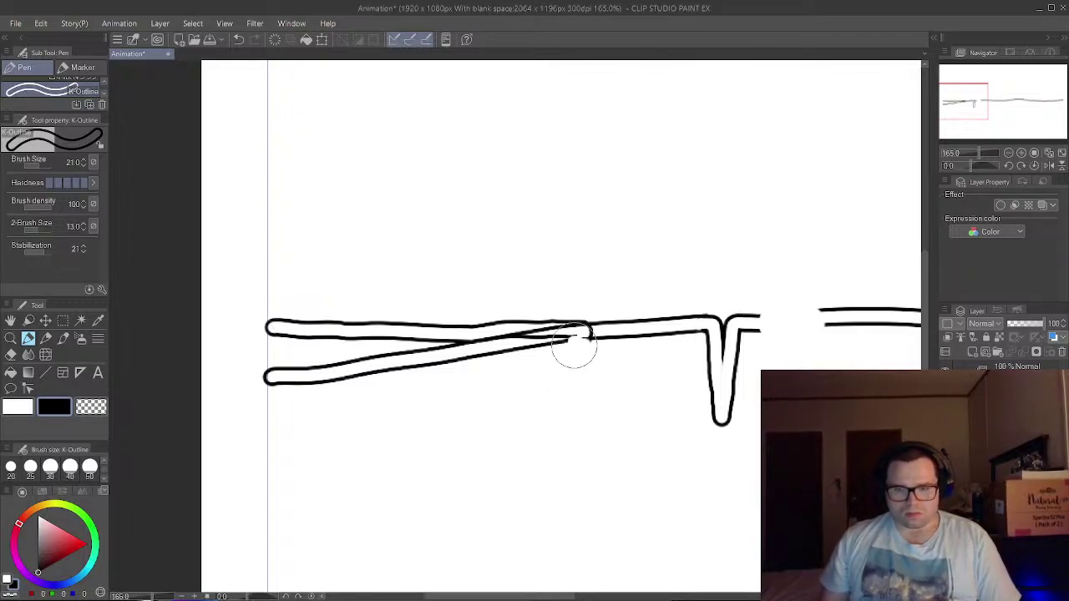
{"action": "left_click_drag", "start_coordinate": [566, 336], "coordinate": [470, 339]}
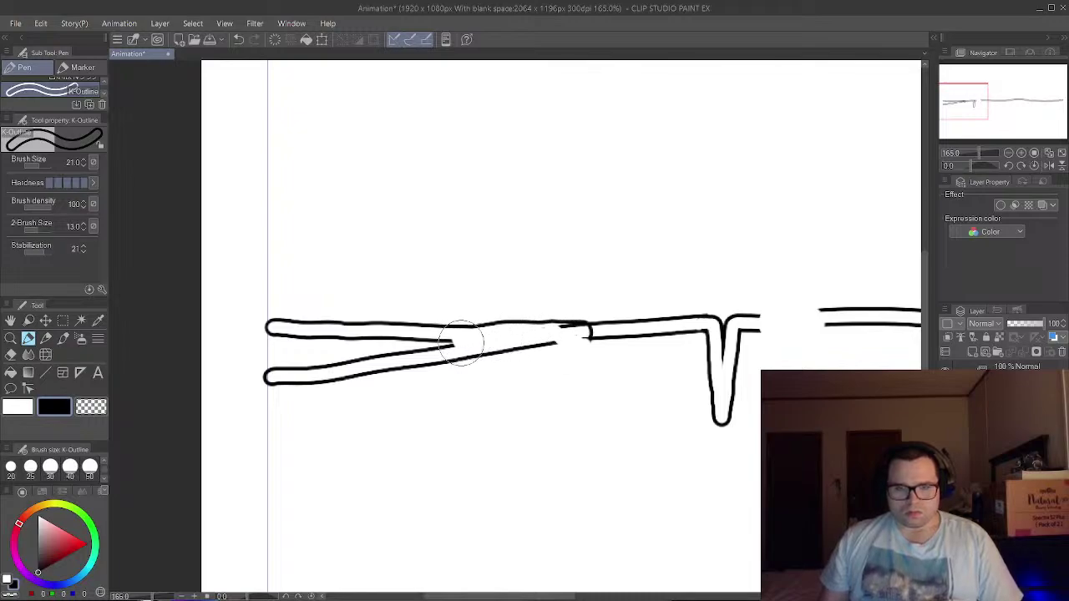
{"action": "left_click_drag", "start_coordinate": [504, 342], "coordinate": [548, 342]}
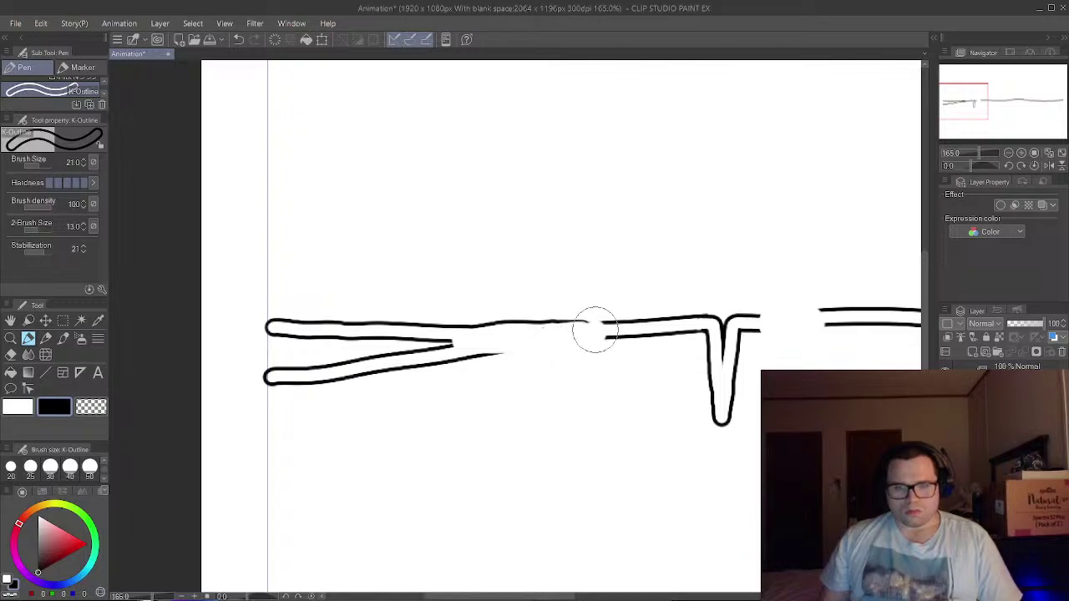
{"action": "mouse_move", "coordinate": [542, 325]}
{"action": "left_mouse_down"}
{"action": "mouse_move", "coordinate": [460, 331]}
{"action": "mouse_move", "coordinate": [497, 354]}
{"action": "mouse_move", "coordinate": [405, 362]}
{"action": "mouse_move", "coordinate": [420, 354]}
{"action": "mouse_move", "coordinate": [437, 358]}
{"action": "mouse_move", "coordinate": [391, 367]}
{"action": "left_mouse_up"}
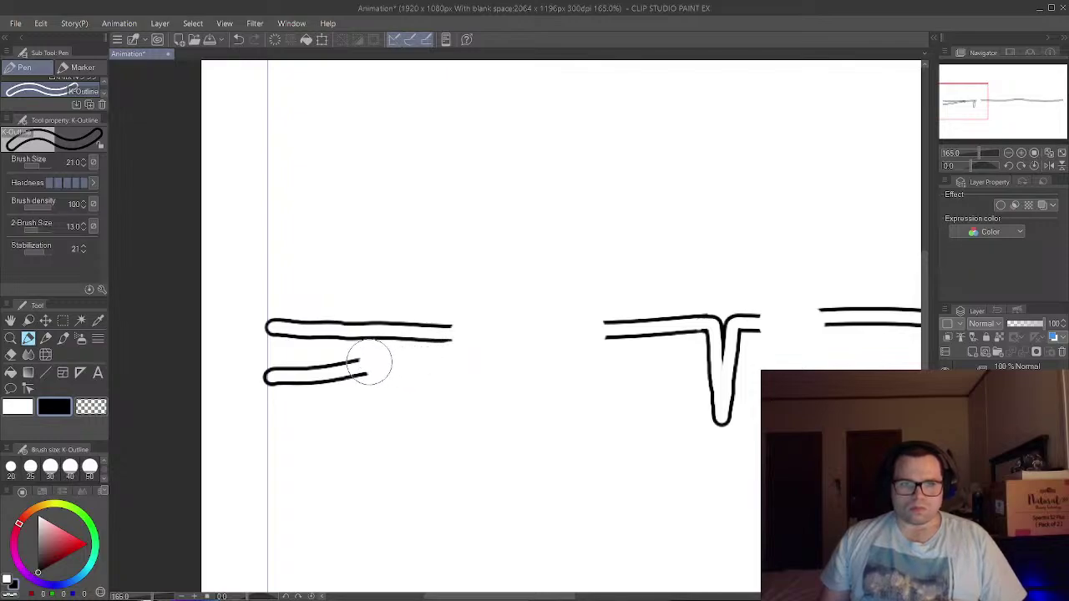
{"action": "left_click_drag", "start_coordinate": [350, 371], "coordinate": [279, 379]}
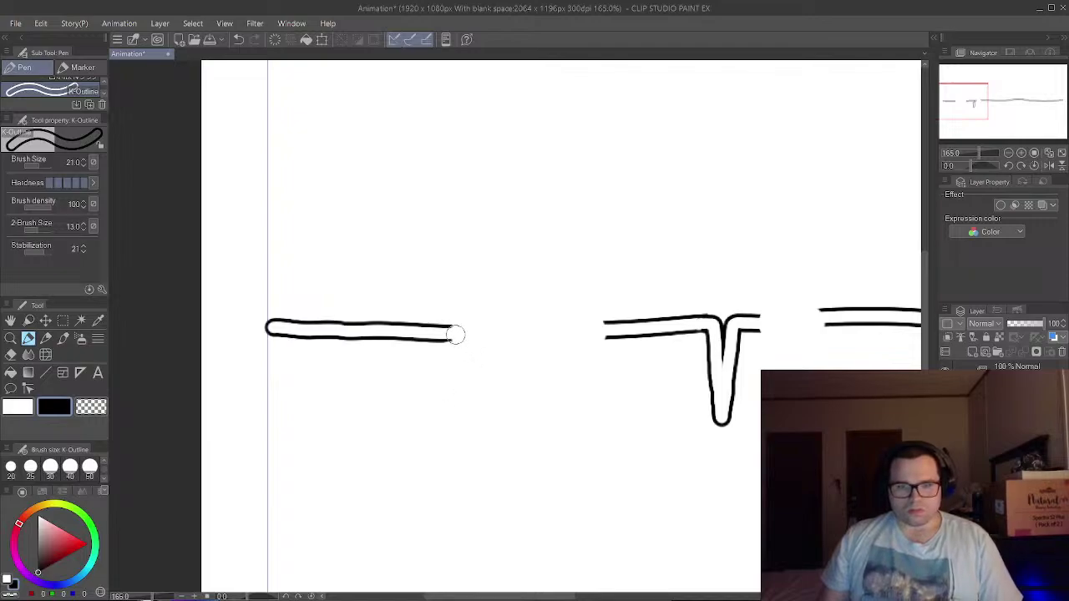
{"action": "left_click_drag", "start_coordinate": [521, 329], "coordinate": [577, 330]}
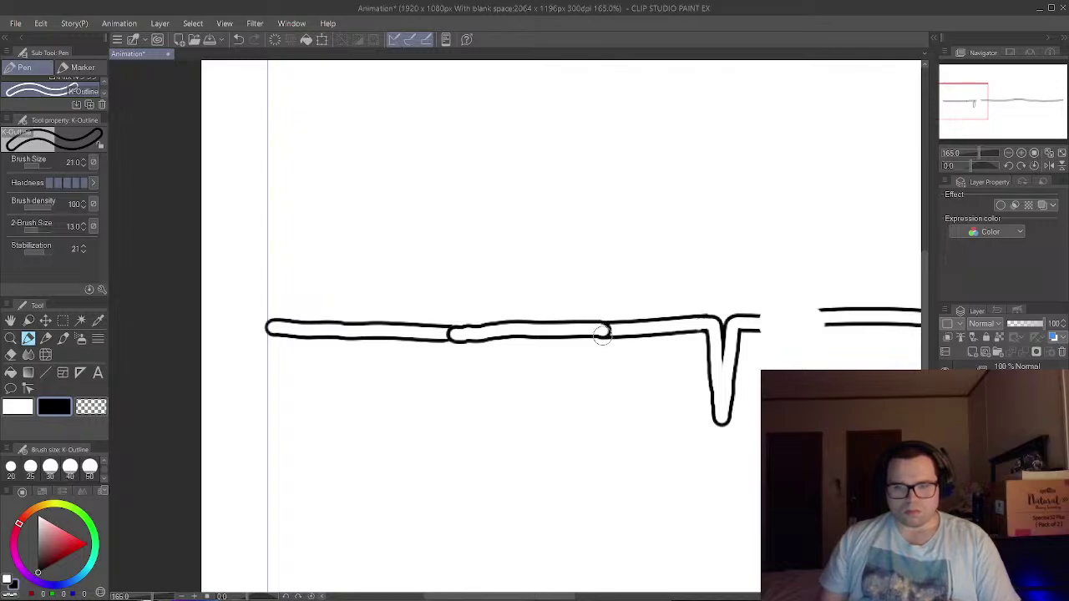
- Try to rework the rounded joint in the line left of the spike with single outline dabs, and undo them
{"action": "scroll", "coordinate": [551, 418], "scroll_direction": "up", "scroll_amount": 5}
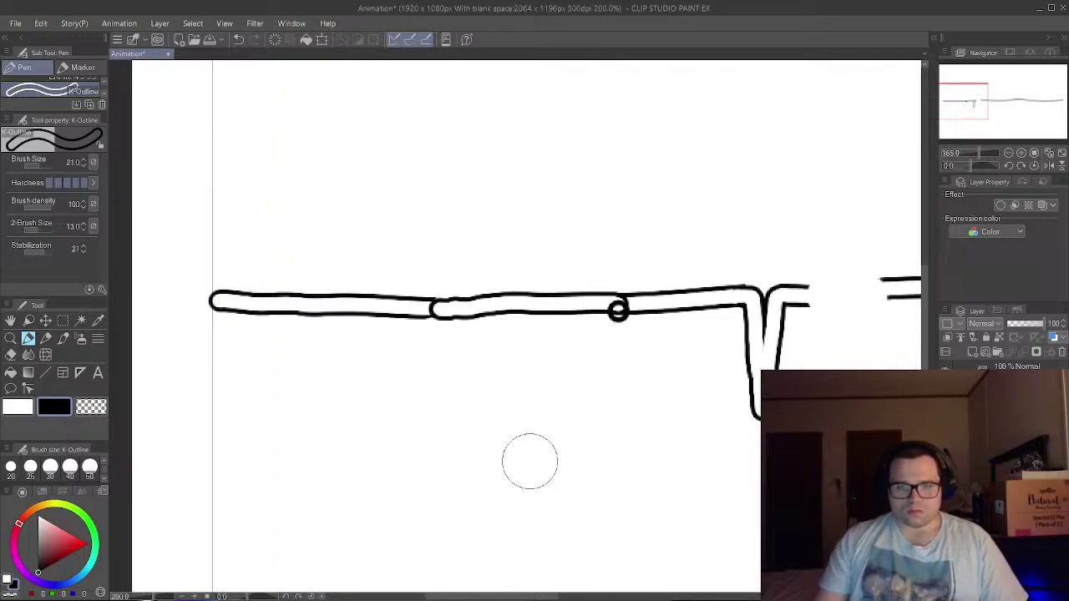
{"action": "scroll", "coordinate": [569, 397], "scroll_direction": "up", "scroll_amount": 1}
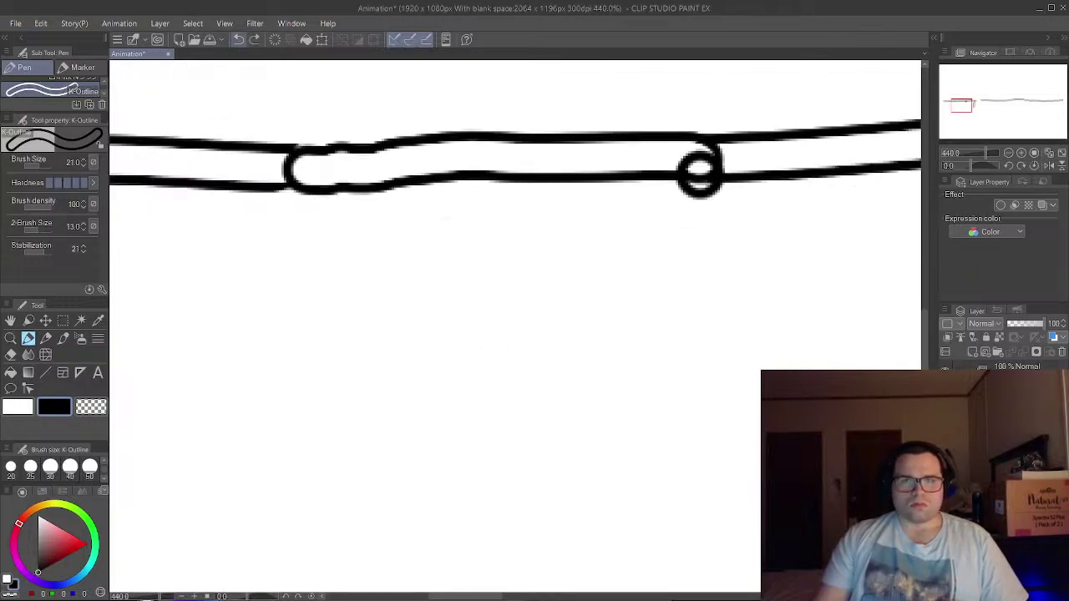
{"action": "key", "text": "ctrl+z"}
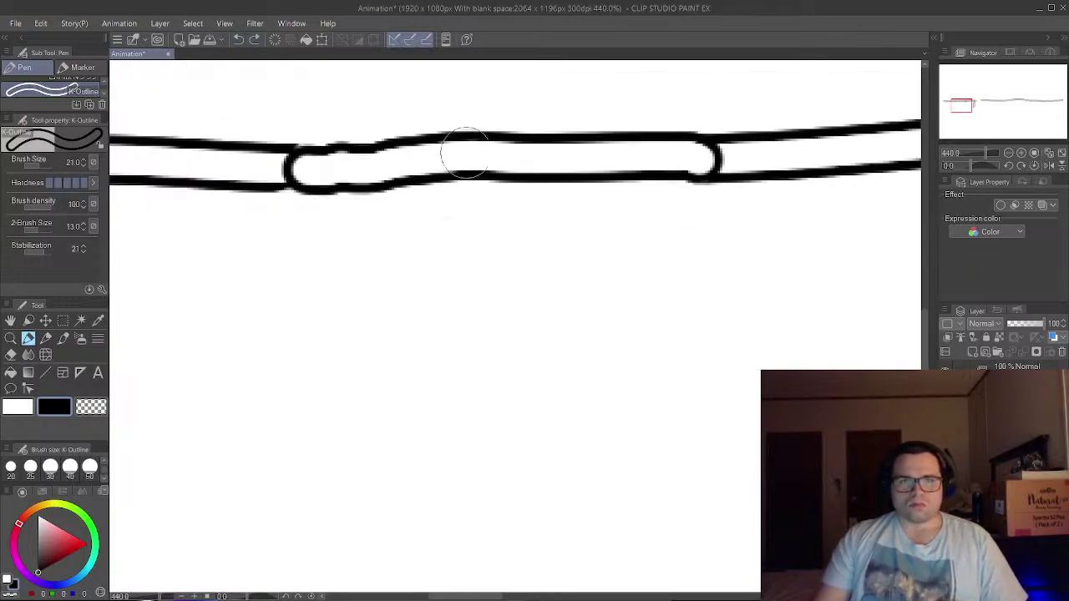
{"action": "scroll", "coordinate": [687, 167], "scroll_direction": "up", "scroll_amount": 4}
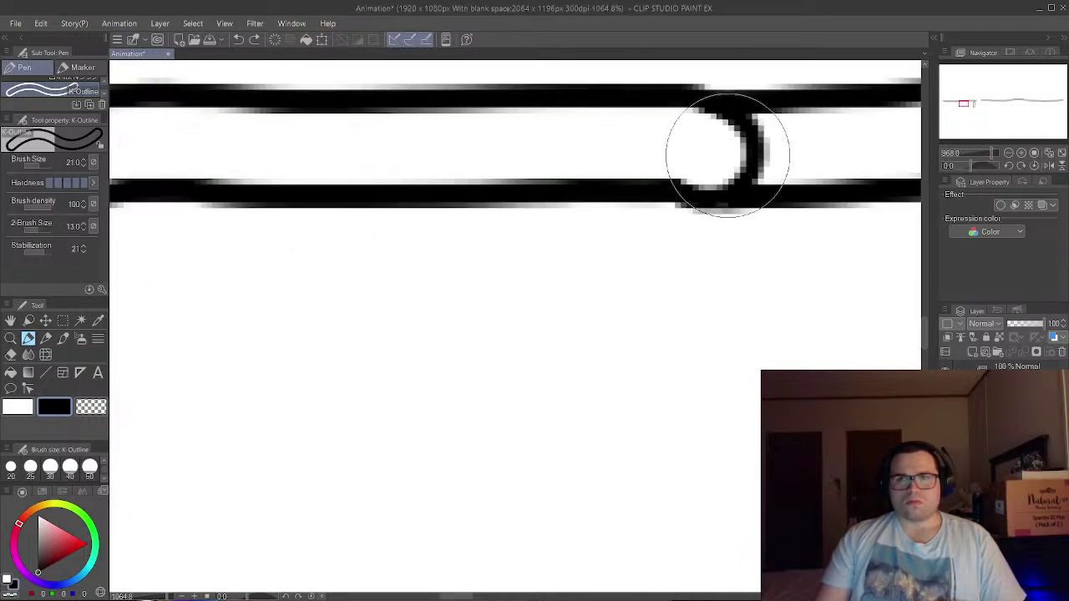
{"action": "scroll", "coordinate": [727, 155], "scroll_direction": "down", "scroll_amount": 5}
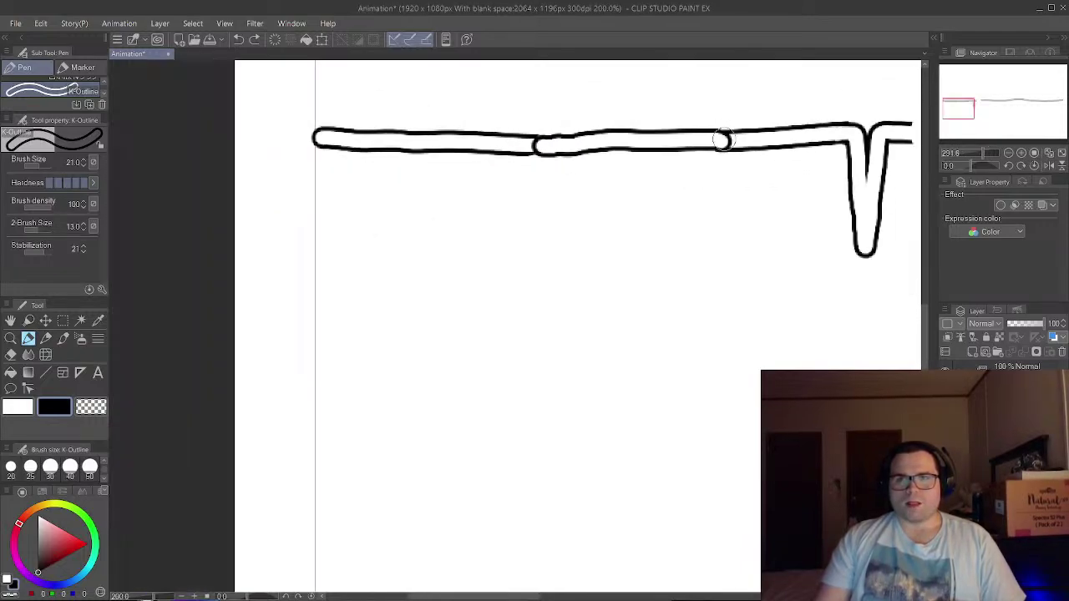
{"action": "scroll", "coordinate": [715, 98], "scroll_direction": "up", "scroll_amount": 4}
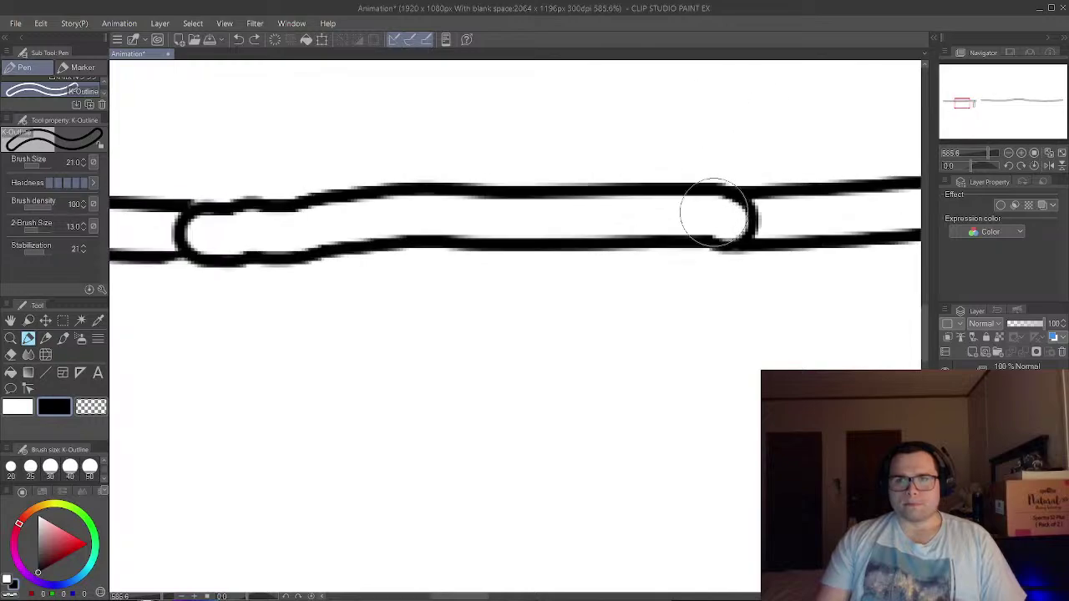
{"action": "scroll", "coordinate": [715, 213], "scroll_direction": "up", "scroll_amount": 2}
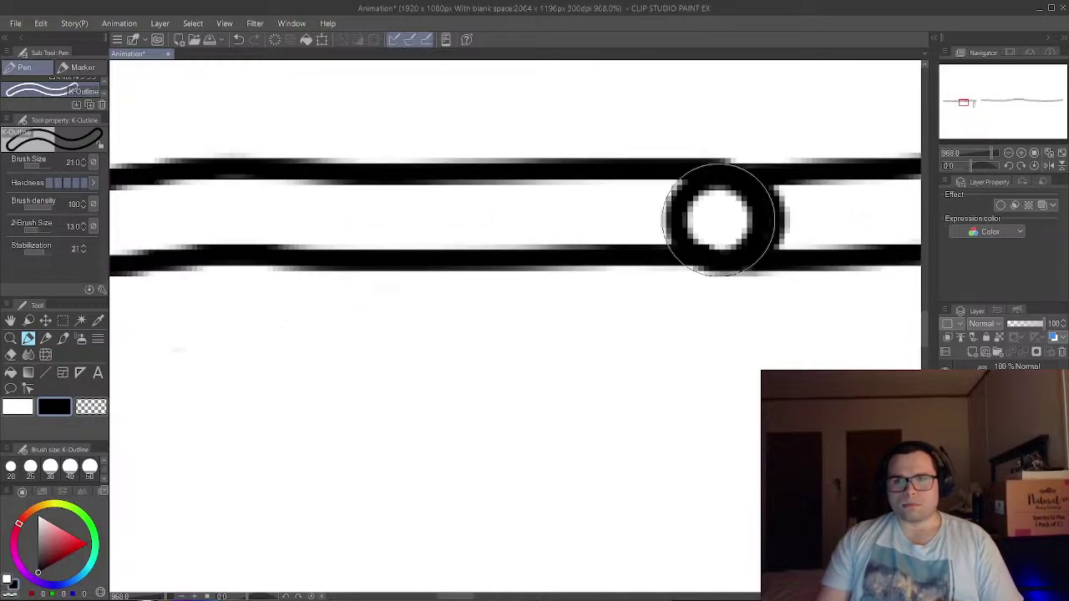
{"action": "left_click", "coordinate": [238, 39]}
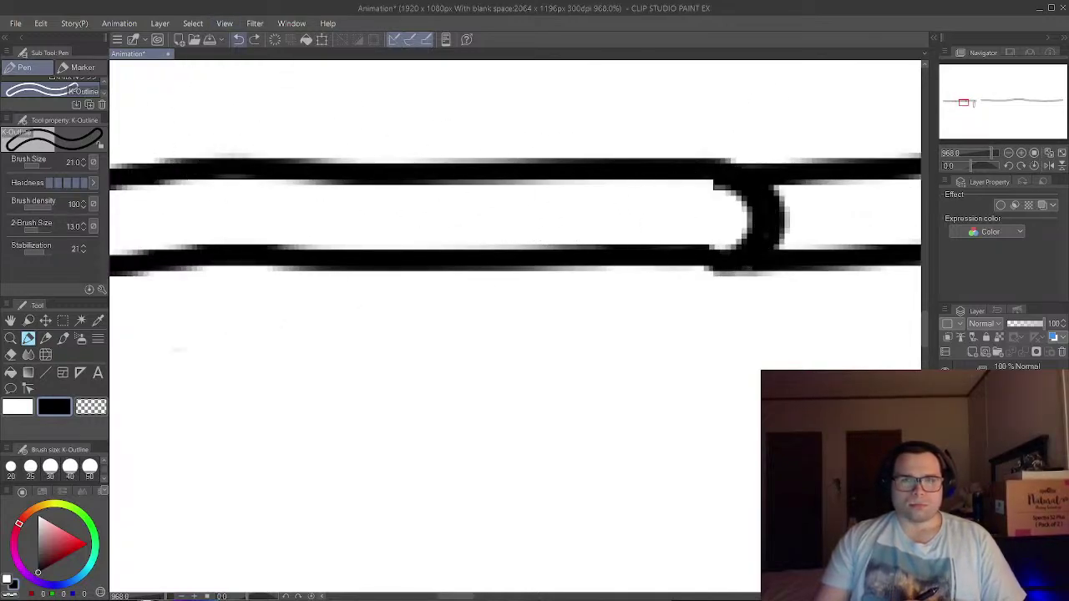
- Undo the latest strokes at the joint left of the spike and restore the nearly level outline with its rounded end cap
{"action": "left_click", "coordinate": [238, 39]}
{"action": "left_click", "coordinate": [238, 39]}
{"action": "left_click", "coordinate": [238, 39]}
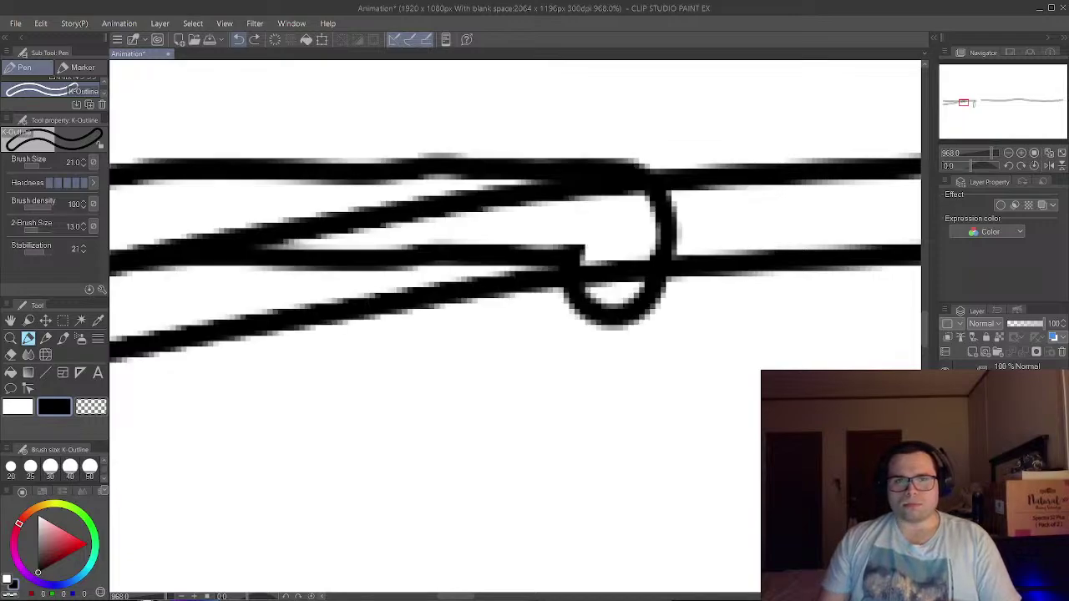
{"action": "left_click", "coordinate": [238, 39]}
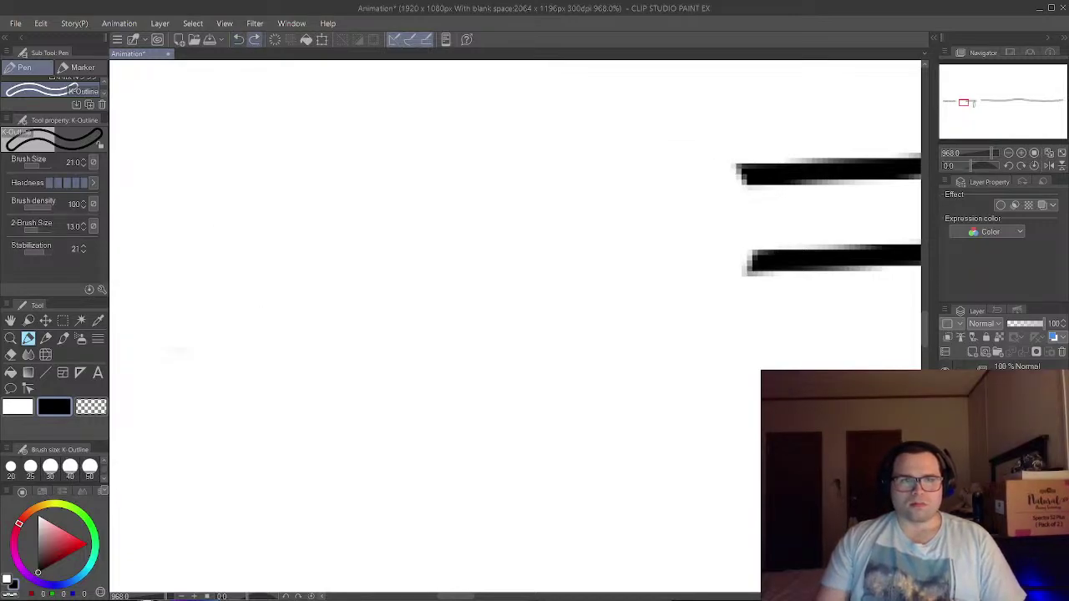
{"action": "left_click", "coordinate": [254, 39]}
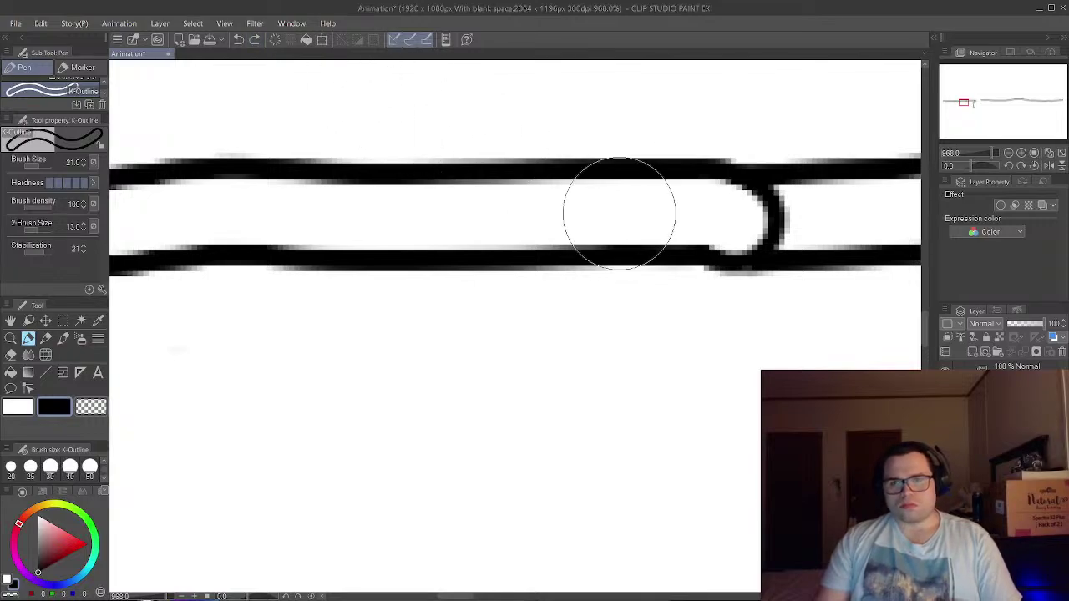
- Try to erase the rounded end cap in the joint left of the spike and dab outline over it, undoing the strokes
{"action": "mouse_move", "coordinate": [753, 242]}
{"action": "left_mouse_down"}
{"action": "mouse_move", "coordinate": [765, 243]}
{"action": "mouse_move", "coordinate": [763, 203]}
{"action": "mouse_move", "coordinate": [725, 200]}
{"action": "mouse_move", "coordinate": [769, 215]}
{"action": "left_mouse_up"}
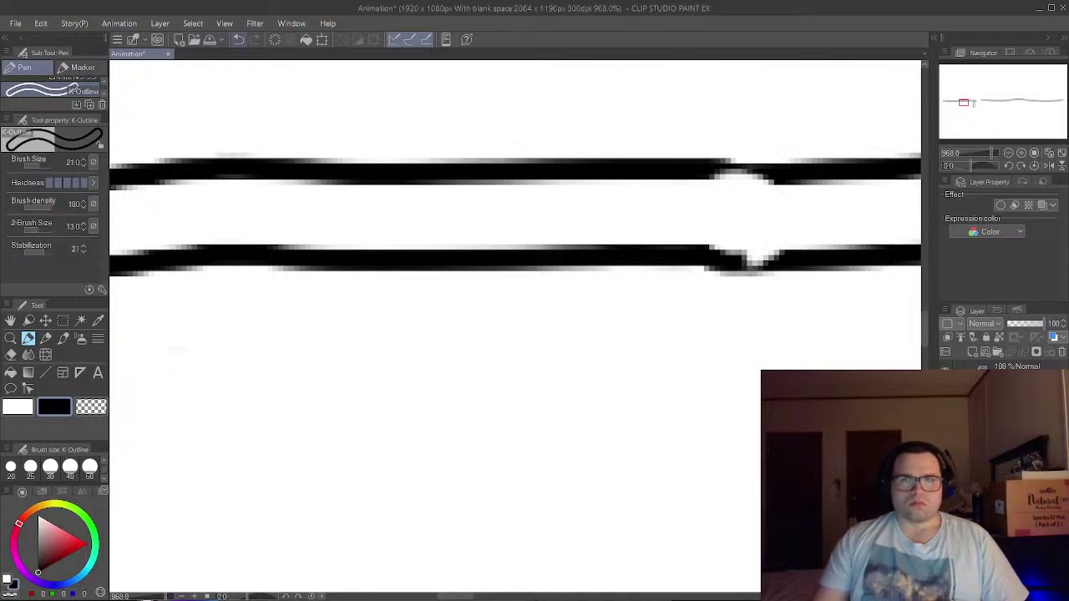
{"action": "left_click_drag", "start_coordinate": [731, 177], "coordinate": [761, 266]}
{"action": "right_click", "coordinate": [238, 38]}
{"action": "key", "text": "Escape"}
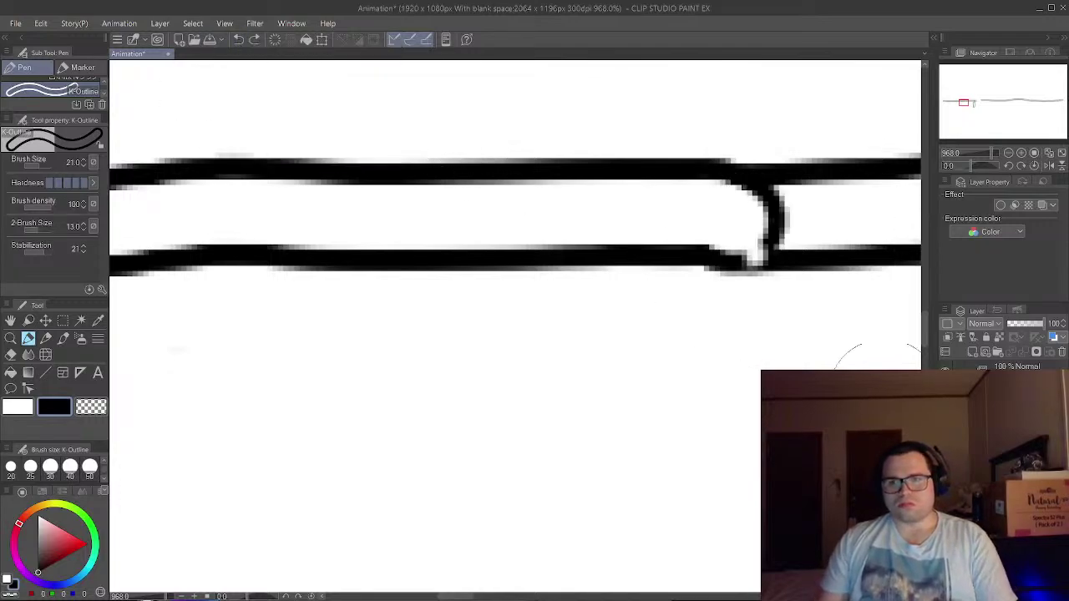
{"action": "left_click_drag", "start_coordinate": [755, 171], "coordinate": [763, 227]}
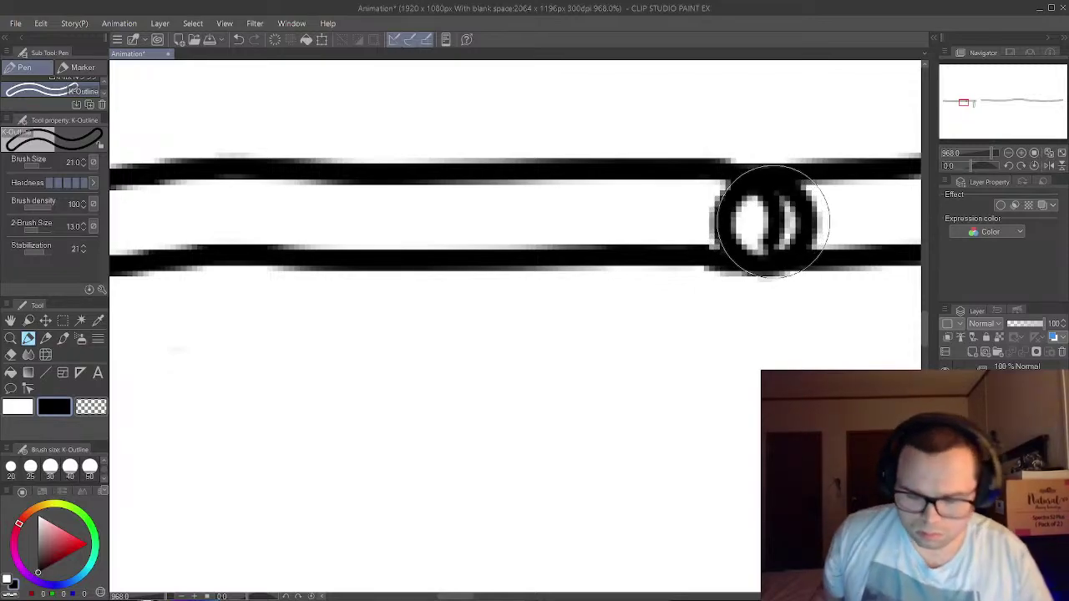
{"action": "scroll", "coordinate": [770, 221], "scroll_direction": "down", "scroll_amount": 1}
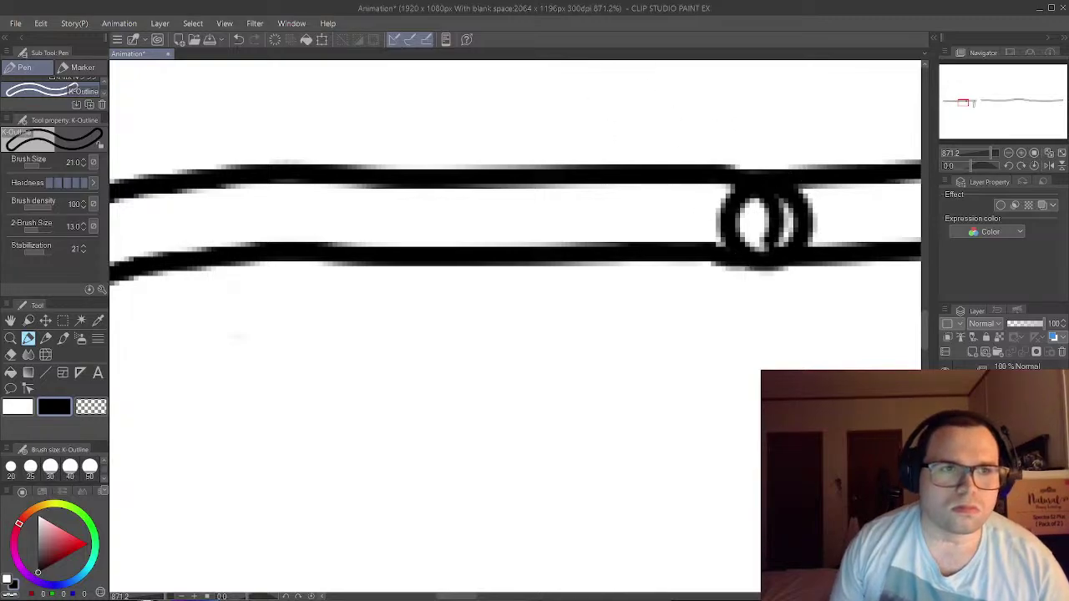
{"action": "key", "text": "ctrl+z"}
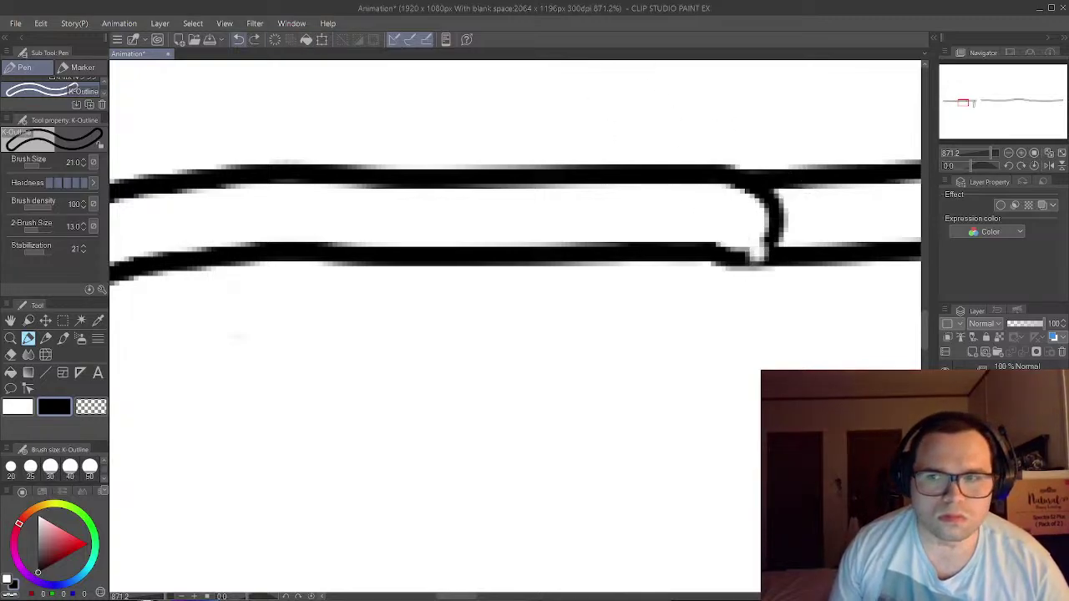
{"action": "right_click", "coordinate": [904, 35]}
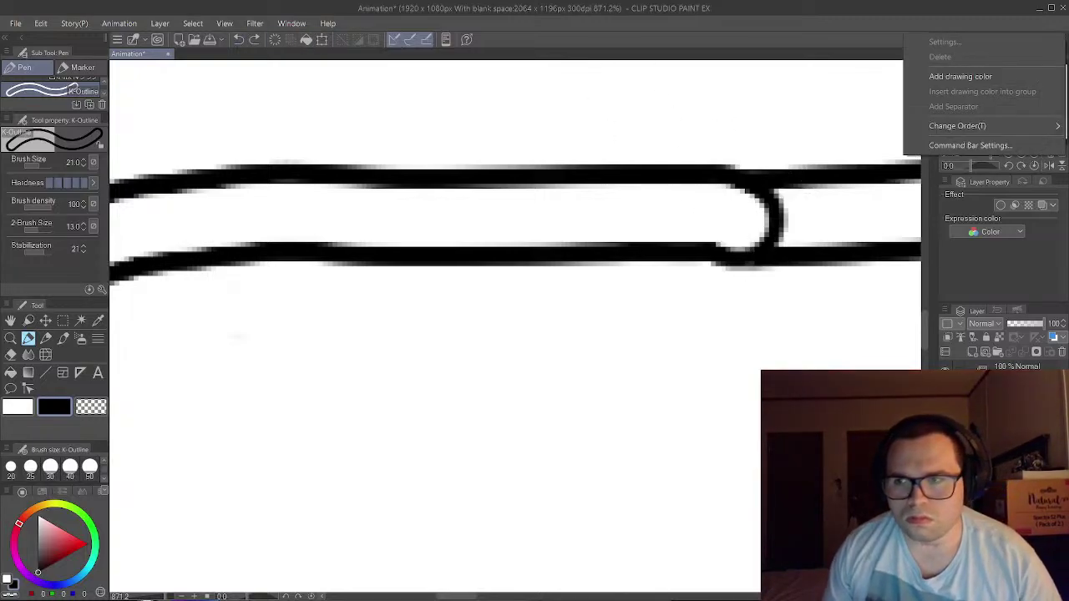
{"action": "left_click", "coordinate": [675, 336]}
{"action": "left_click", "coordinate": [675, 337]}
{"action": "scroll", "coordinate": [675, 337], "scroll_direction": "up", "scroll_amount": 1}
{"action": "scroll", "coordinate": [675, 337], "scroll_direction": "down", "scroll_amount": 1}
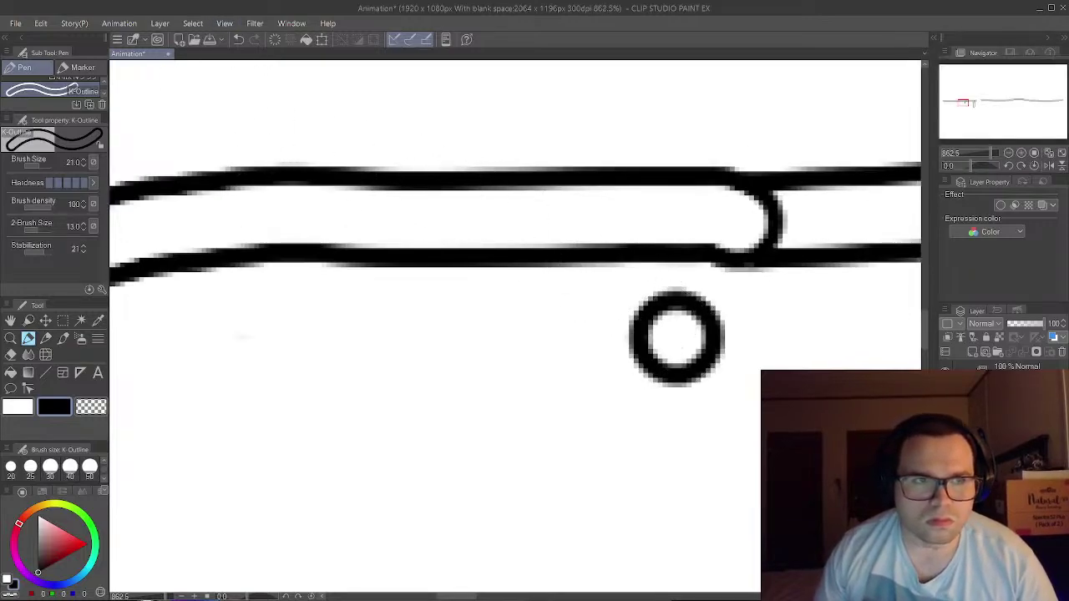
{"action": "left_click", "coordinate": [238, 39]}
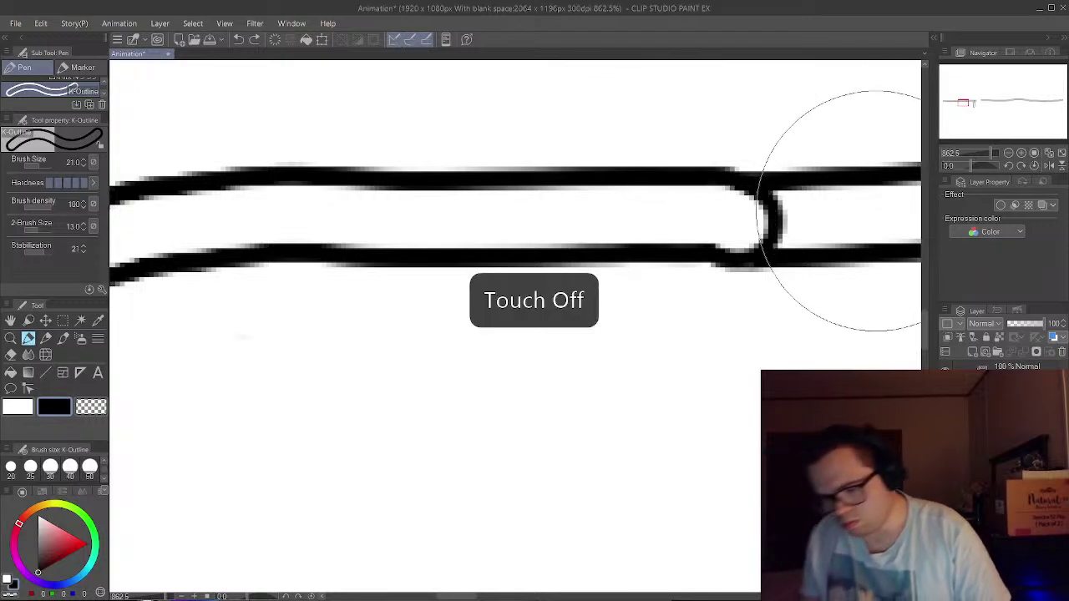
- Try erasing the joint left of the spike from below and through the middle, undoing each attempt
{"action": "left_click", "coordinate": [703, 292]}
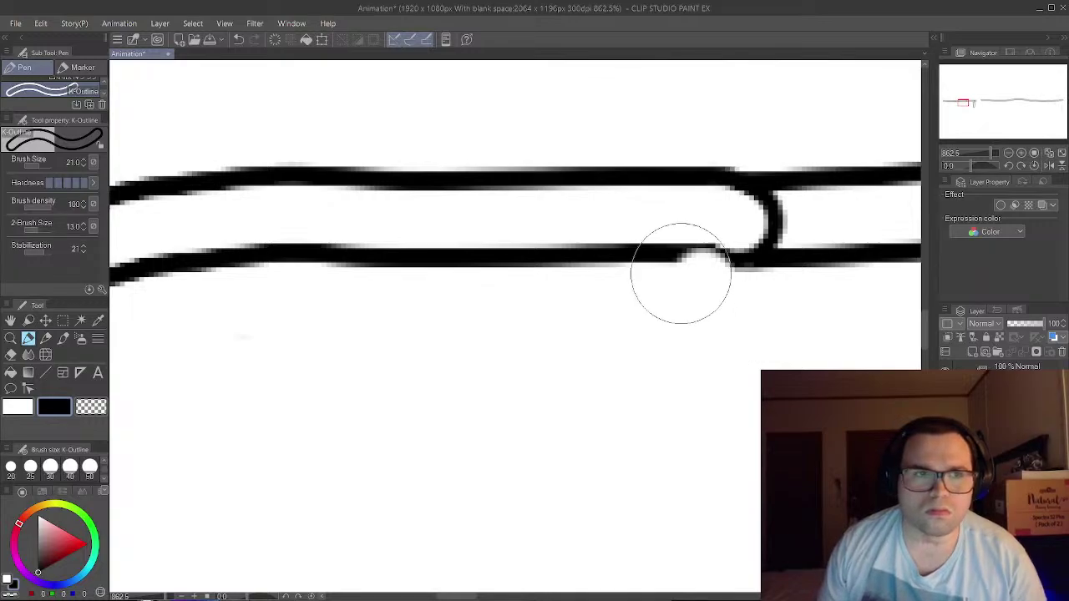
{"action": "key", "text": "ctrl+z"}
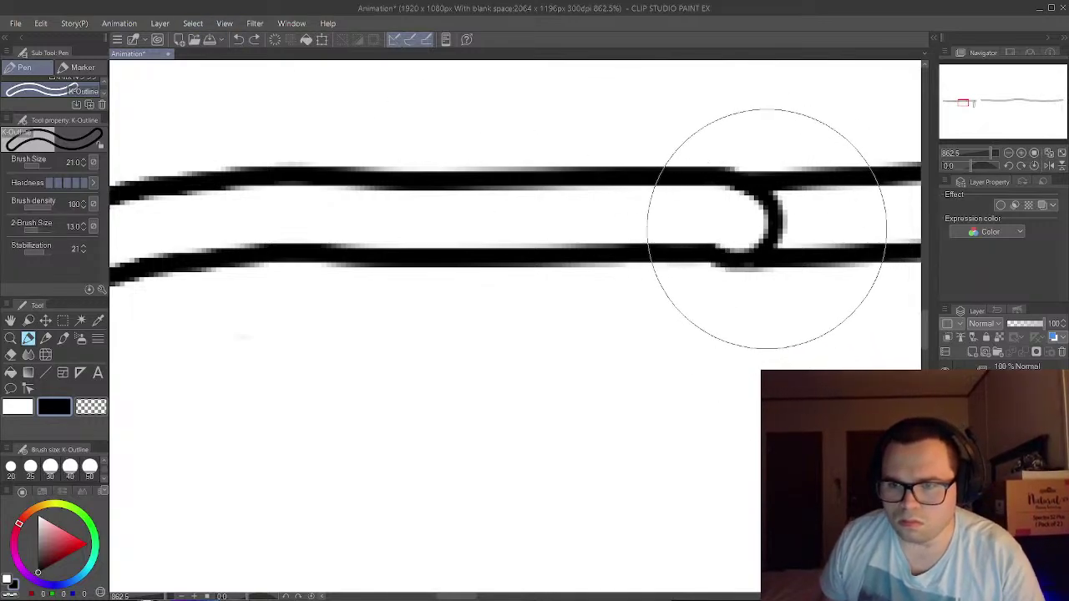
{"action": "left_click_drag", "start_coordinate": [765, 228], "coordinate": [769, 218]}
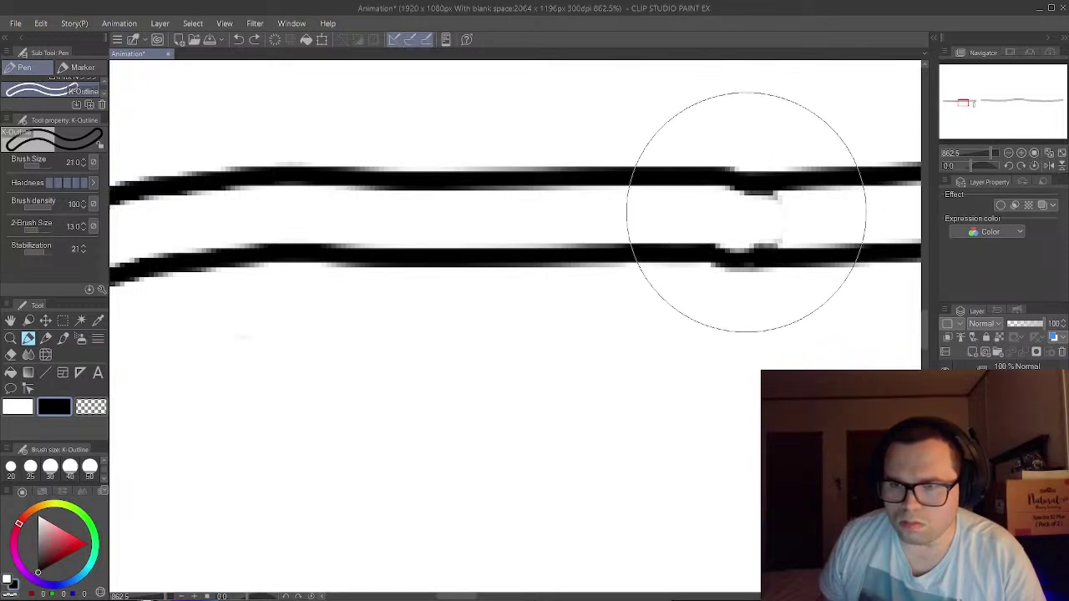
{"action": "key", "text": "ctrl+z"}
{"action": "left_click", "coordinate": [759, 214]}
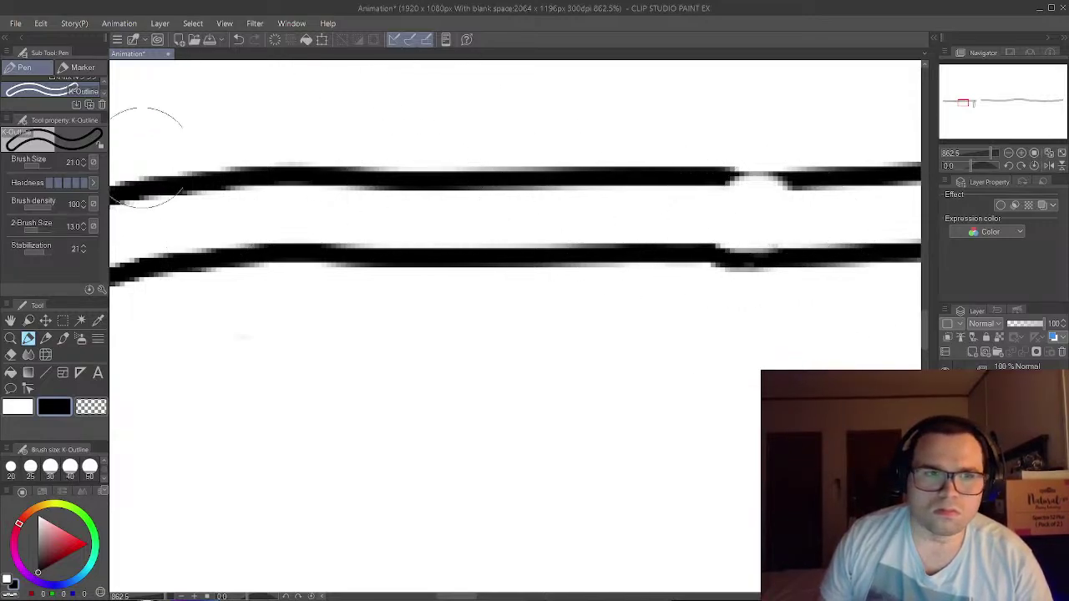
{"action": "left_click", "coordinate": [238, 39]}
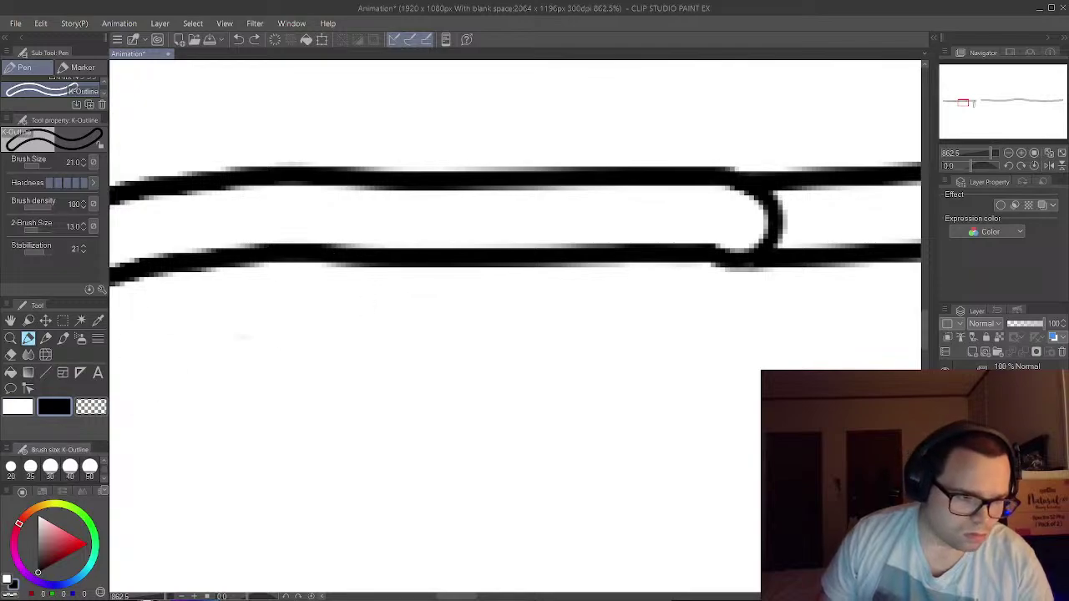
- Set the K-Outline brush size to 10 and erase the rounded end cap inside the joint left of the spike
{"action": "scroll", "coordinate": [50, 466], "scroll_direction": "up", "scroll_amount": 1}
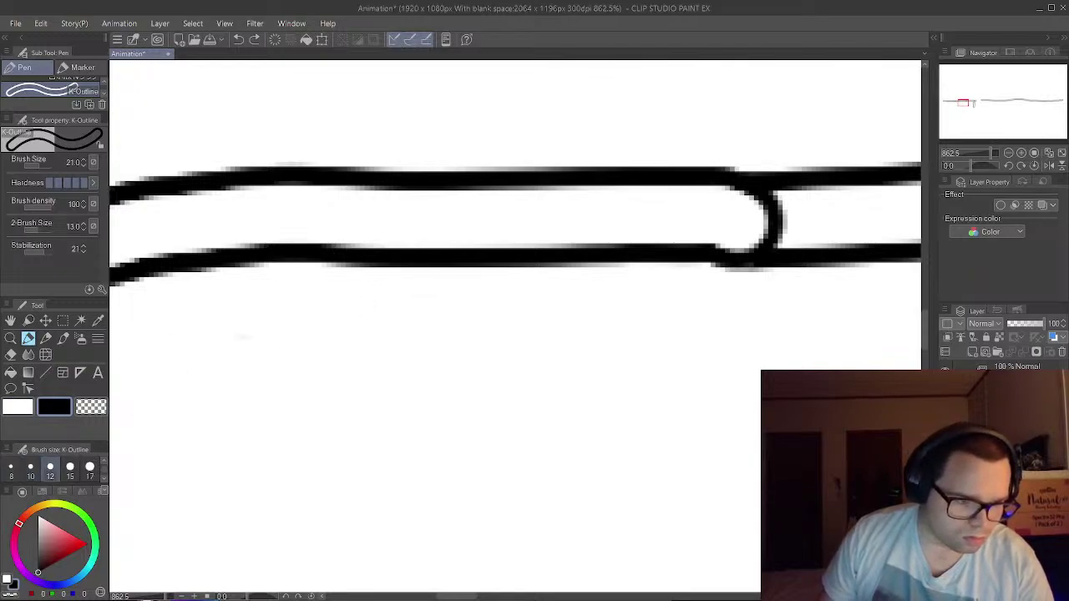
{"action": "key", "text": "bracketleft"}
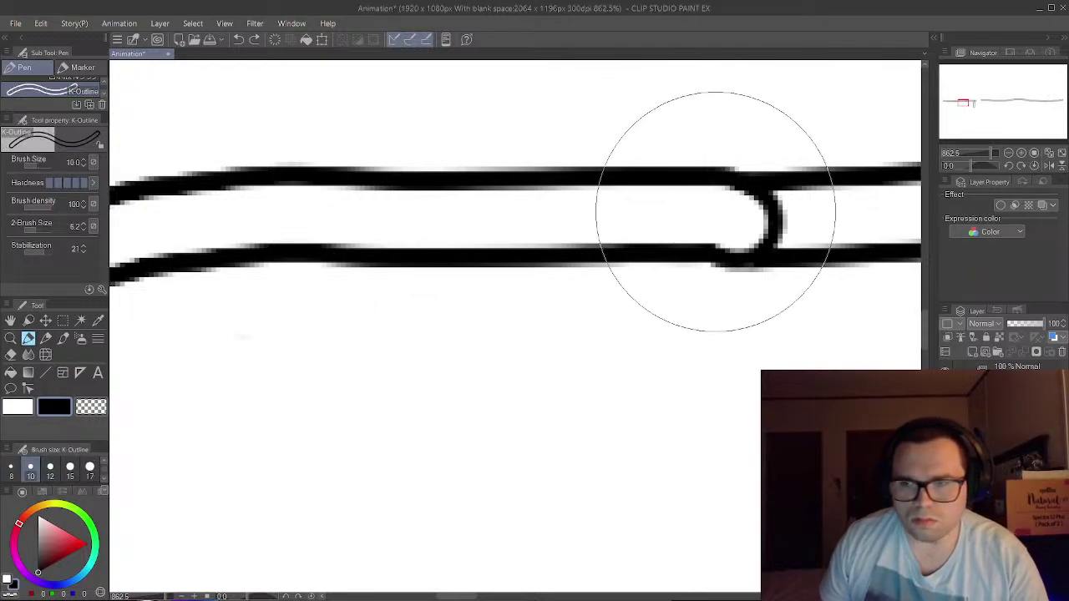
{"action": "left_click_drag", "start_coordinate": [757, 215], "coordinate": [762, 212]}
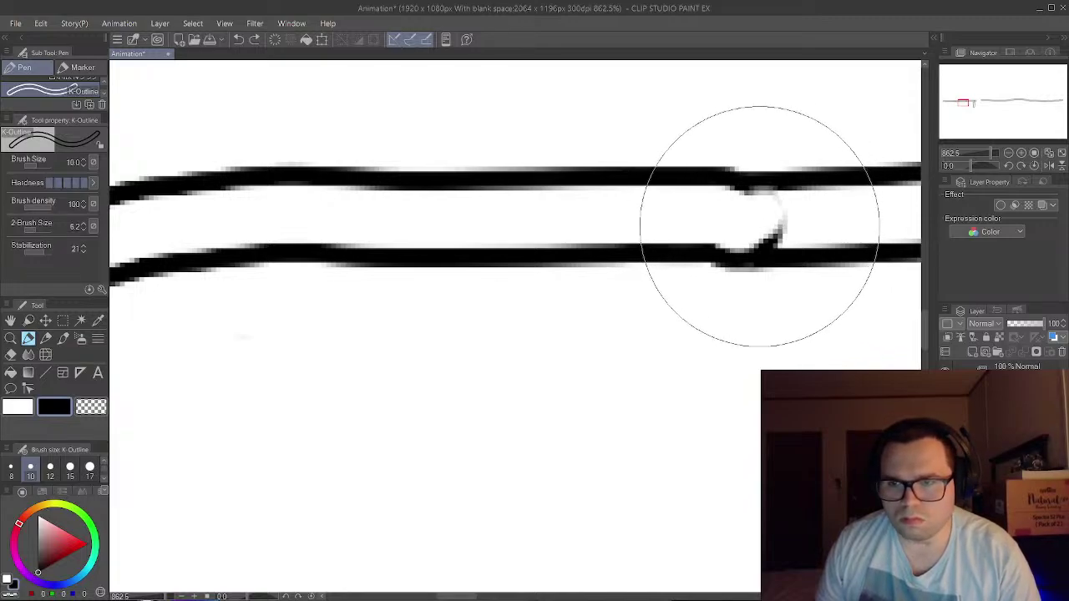
{"action": "key", "text": "ctrl+z"}
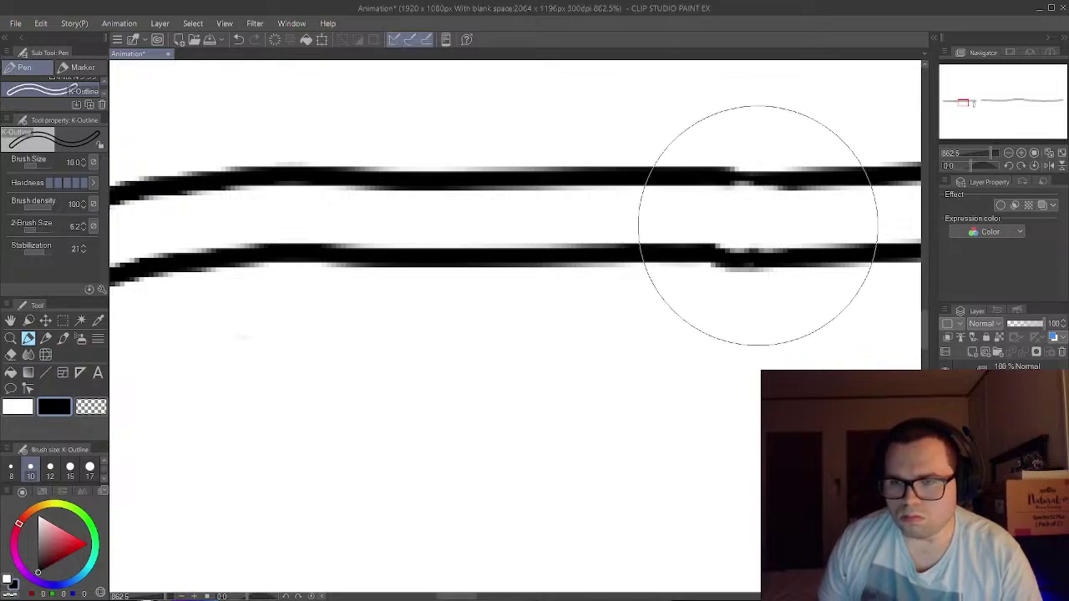
- Erase the rounded end cap inside the next joint toward the left frame edge, undoing the first overly wide pass
{"action": "scroll", "coordinate": [746, 242], "scroll_direction": "down", "scroll_amount": 5}
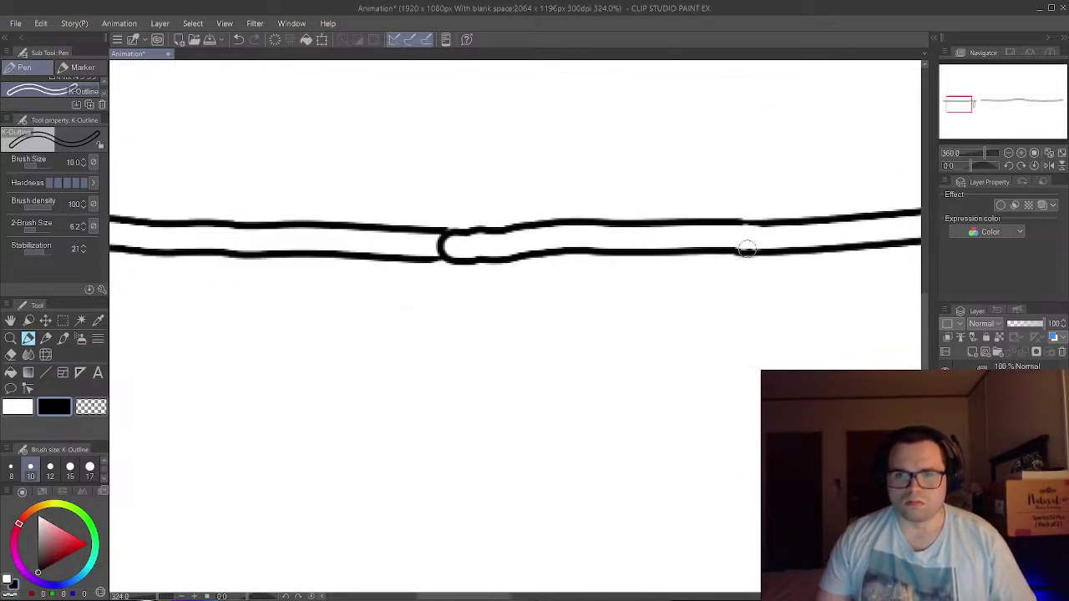
{"action": "scroll", "coordinate": [747, 248], "scroll_direction": "down", "scroll_amount": 3}
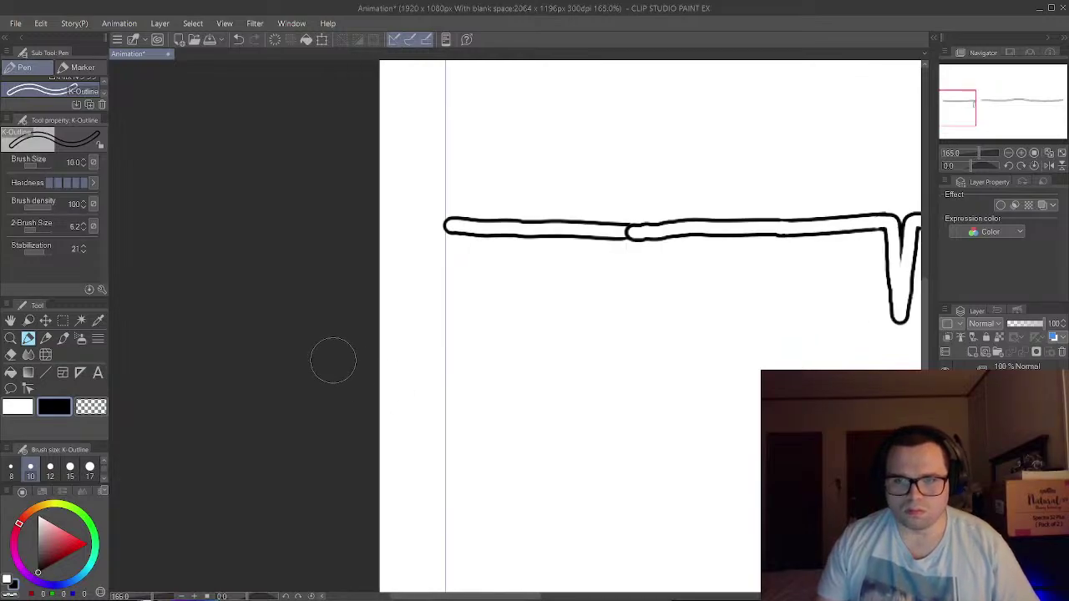
{"action": "scroll", "coordinate": [584, 234], "scroll_direction": "up", "scroll_amount": 3}
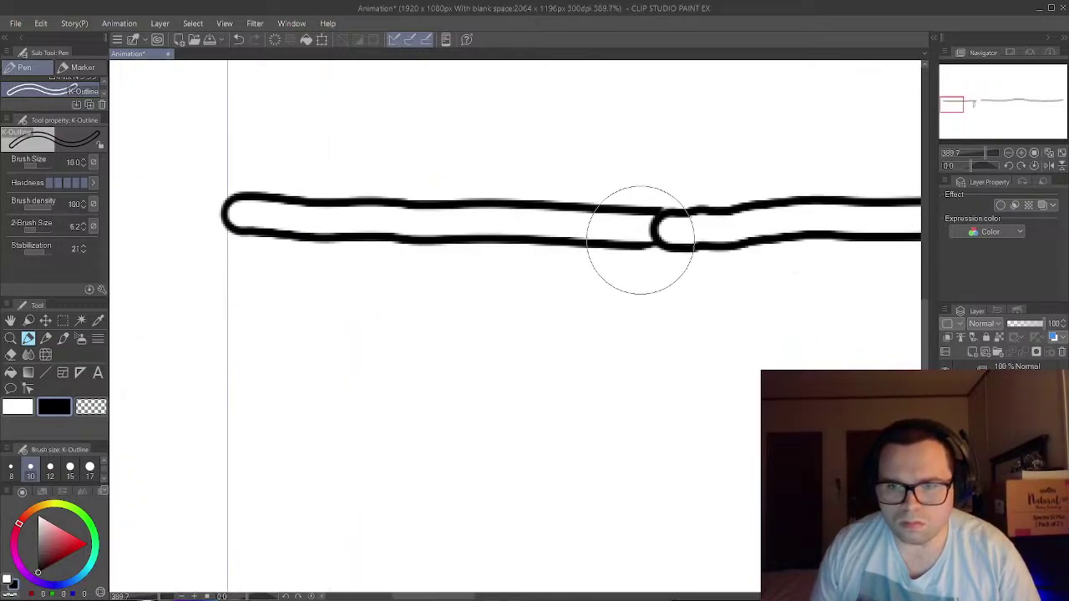
{"action": "scroll", "coordinate": [636, 227], "scroll_direction": "up", "scroll_amount": 5}
{"action": "mouse_move", "coordinate": [672, 219]}
{"action": "left_mouse_down"}
{"action": "mouse_move", "coordinate": [686, 249]}
{"action": "mouse_move", "coordinate": [632, 249]}
{"action": "mouse_move", "coordinate": [656, 253]}
{"action": "mouse_move", "coordinate": [671, 224]}
{"action": "mouse_move", "coordinate": [683, 231]}
{"action": "left_mouse_up"}
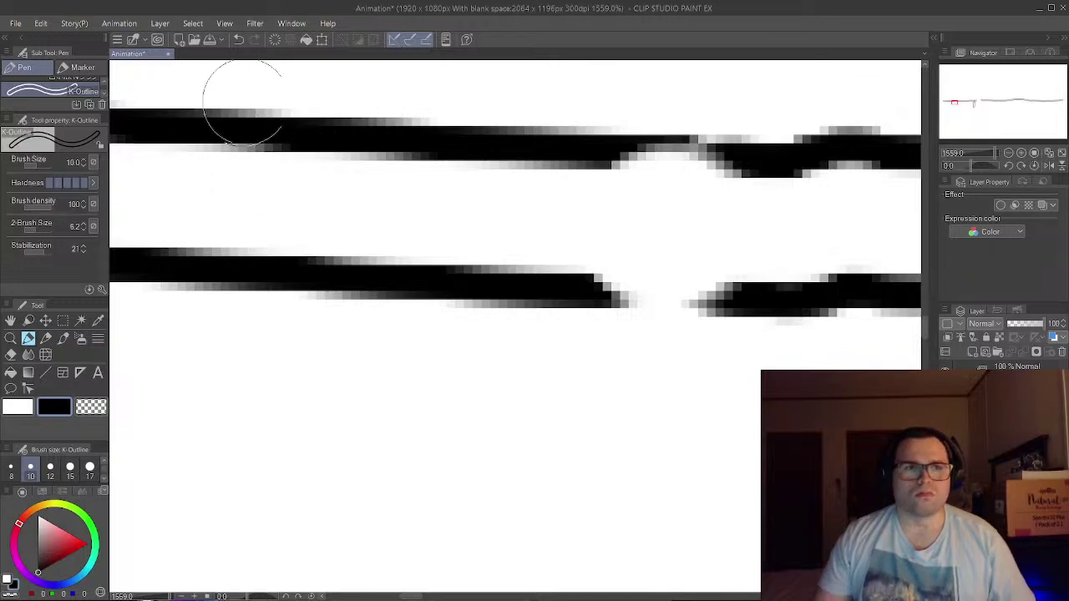
{"action": "left_click", "coordinate": [238, 39]}
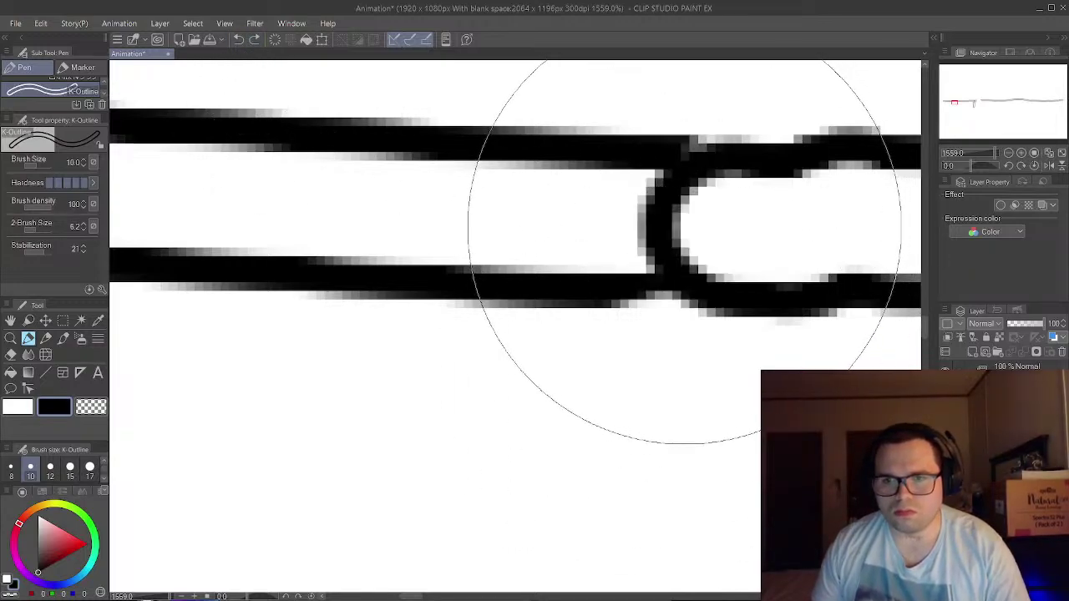
{"action": "mouse_move", "coordinate": [687, 221]}
{"action": "left_mouse_down"}
{"action": "mouse_move", "coordinate": [672, 221]}
{"action": "mouse_move", "coordinate": [701, 227]}
{"action": "left_mouse_up"}
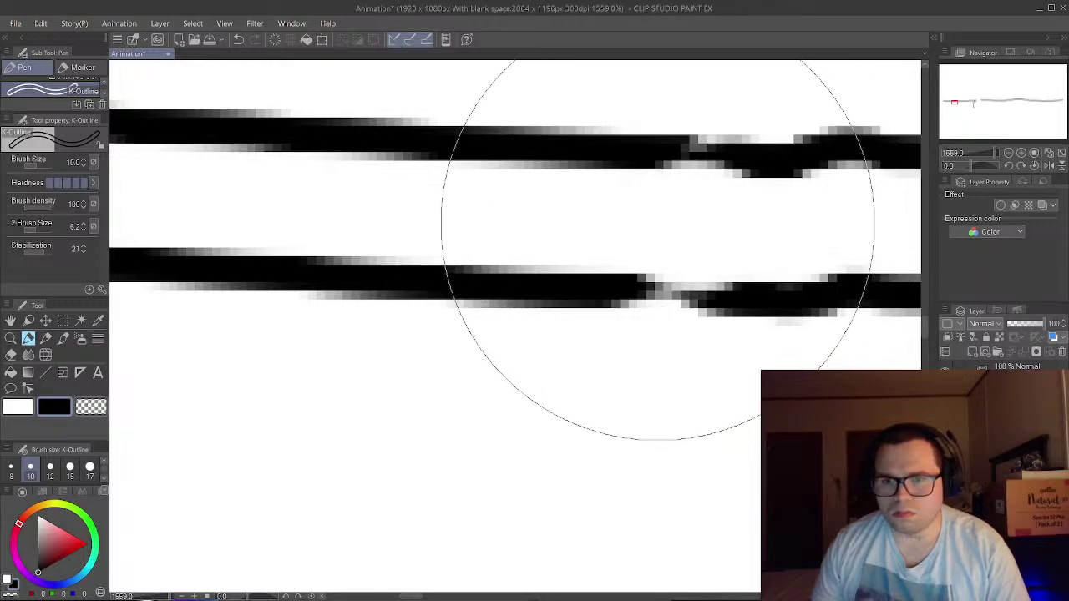
{"action": "left_click_drag", "start_coordinate": [659, 221], "coordinate": [644, 222]}
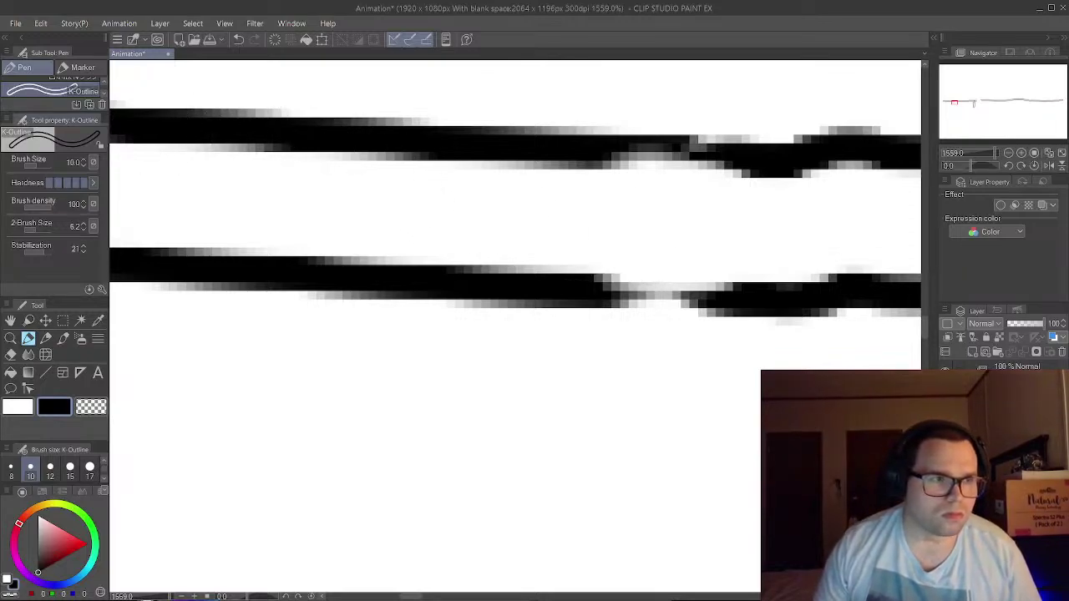
- Switch the drawing brush from K-Outline to the G-pen
{"action": "scroll", "coordinate": [52, 90], "scroll_direction": "down", "scroll_amount": 1}
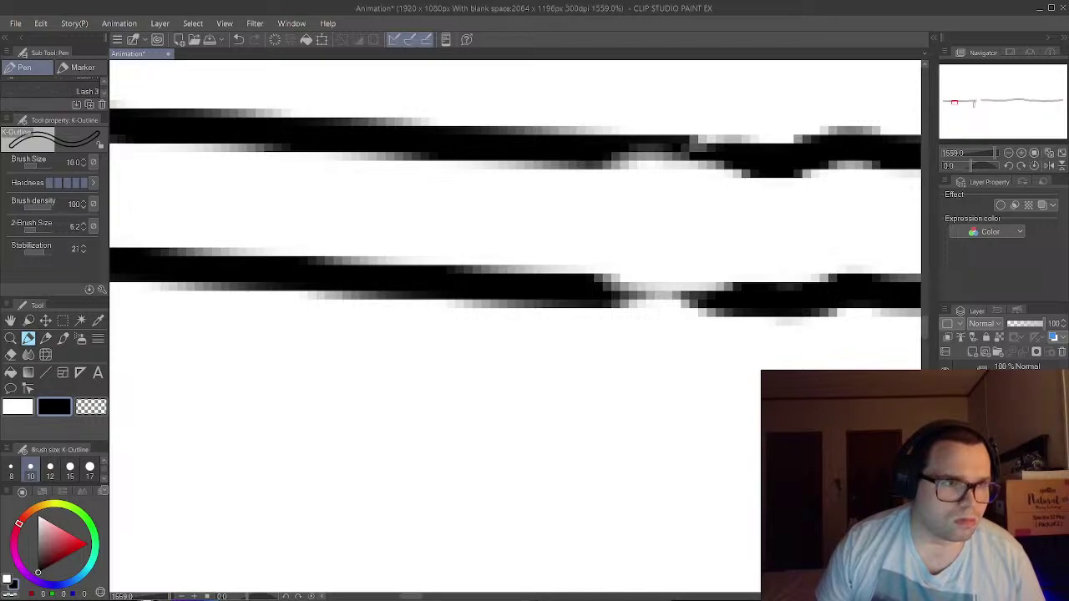
{"action": "scroll", "coordinate": [52, 89], "scroll_direction": "up", "scroll_amount": 3}
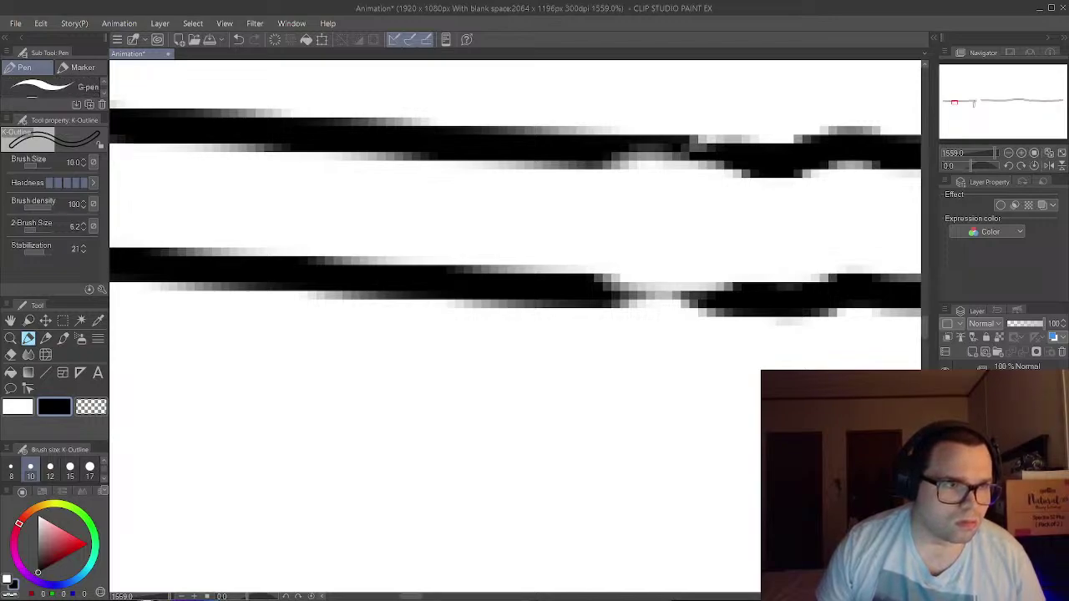
{"action": "left_click", "coordinate": [52, 87]}
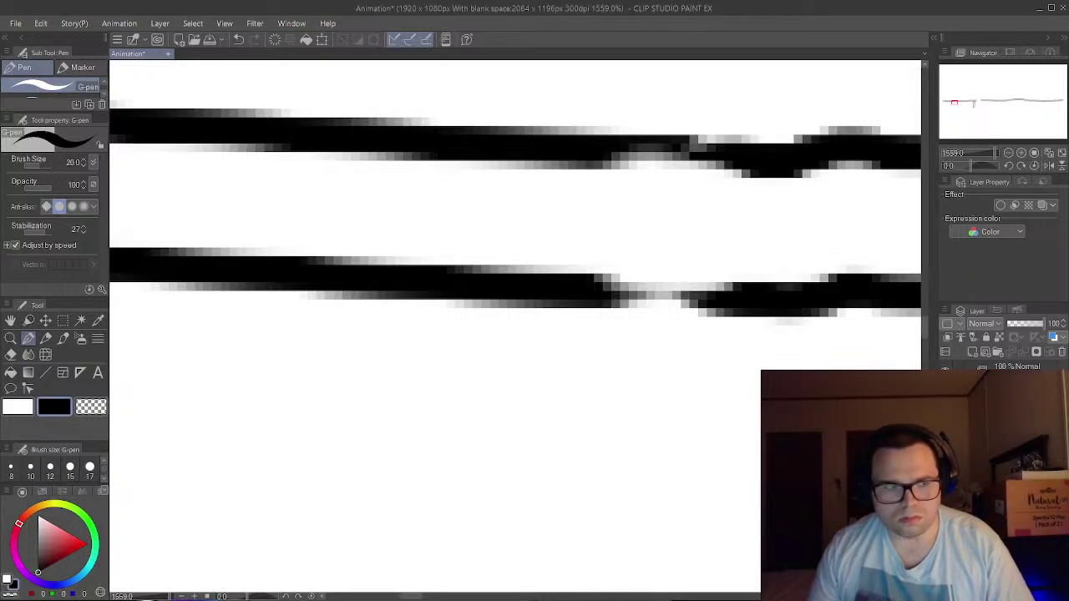
- Try to bridge the gap in the joint's lower outline with thick G-pen strokes, and undo them
{"action": "left_click", "coordinate": [619, 304]}
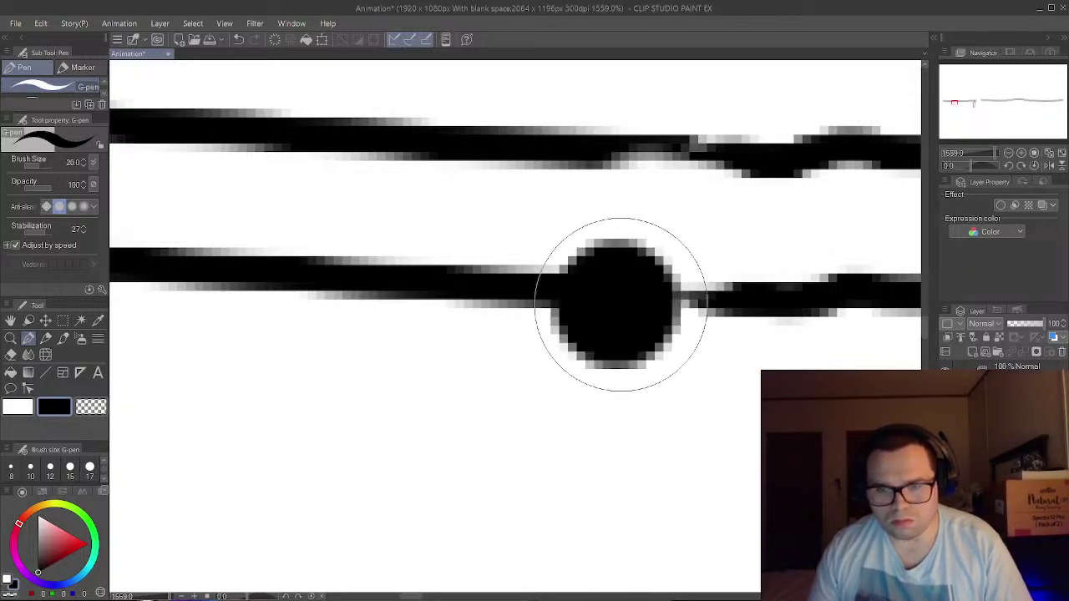
{"action": "mouse_move", "coordinate": [620, 304]}
{"action": "left_mouse_down"}
{"action": "mouse_move", "coordinate": [656, 298]}
{"action": "mouse_move", "coordinate": [668, 310]}
{"action": "left_mouse_up"}
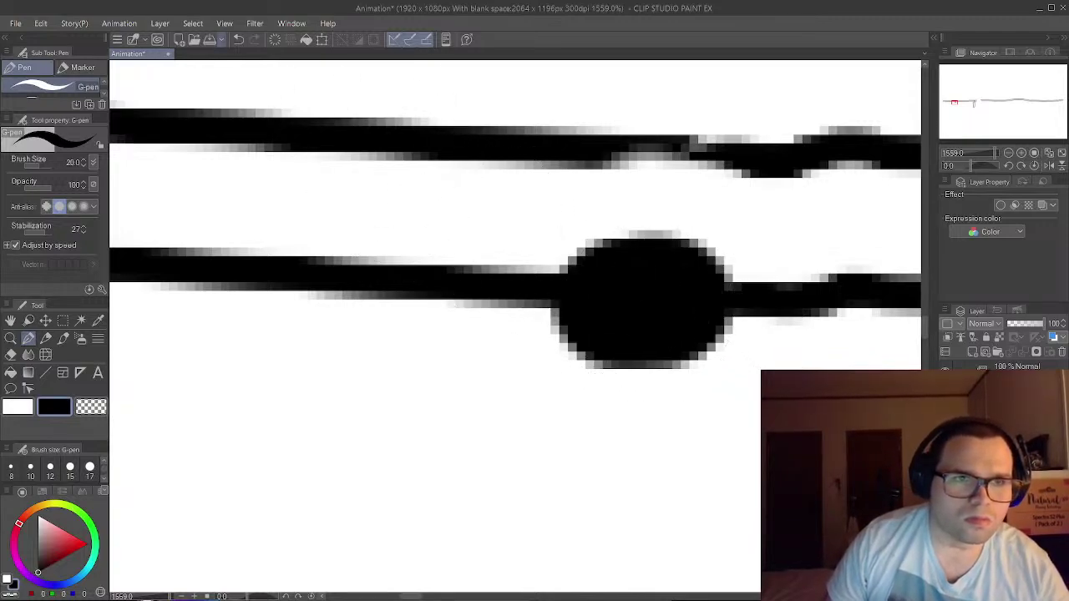
{"action": "key", "text": "ctrl+z"}
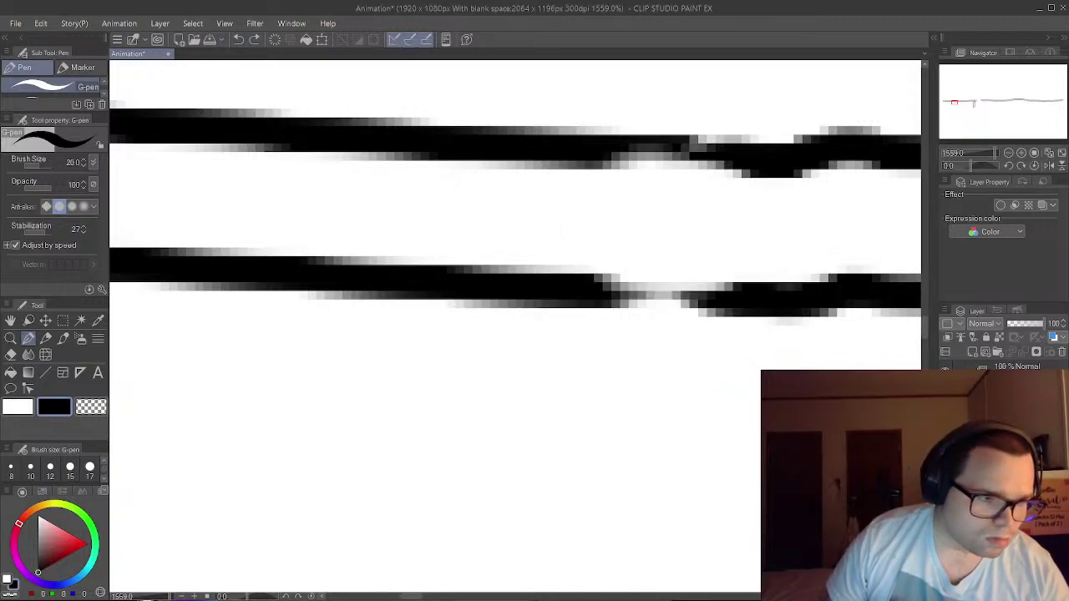
{"action": "left_click", "coordinate": [30, 470]}
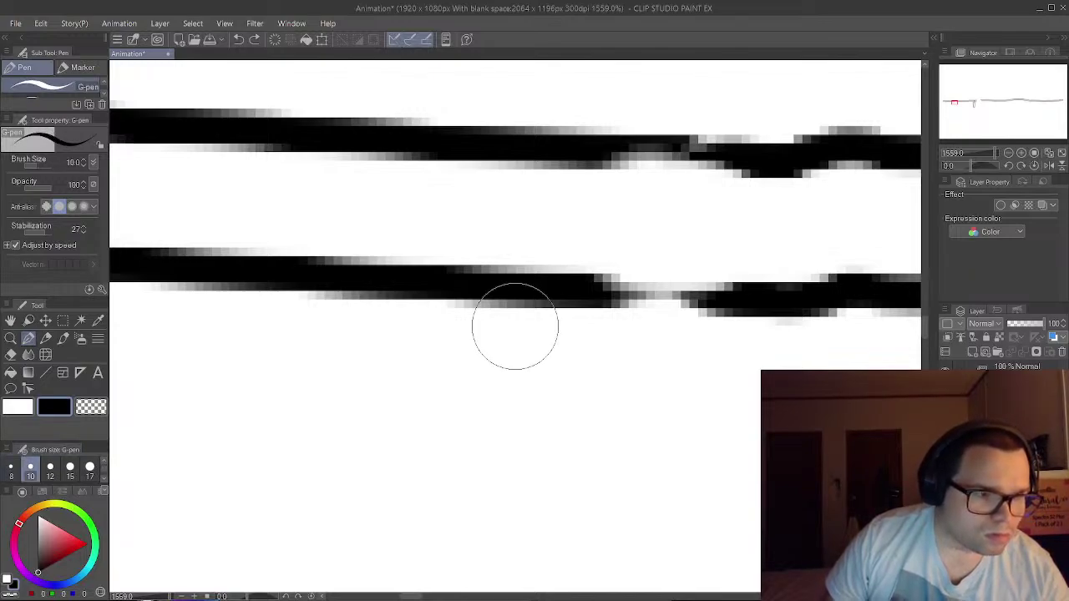
{"action": "left_click_drag", "start_coordinate": [612, 301], "coordinate": [696, 306]}
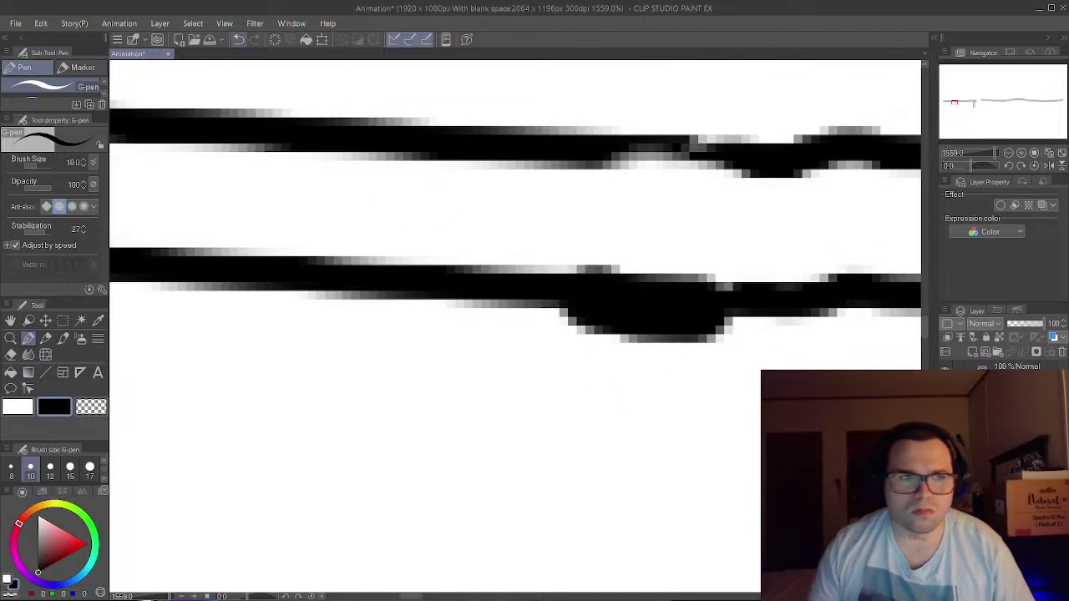
{"action": "key", "text": "ctrl+z"}
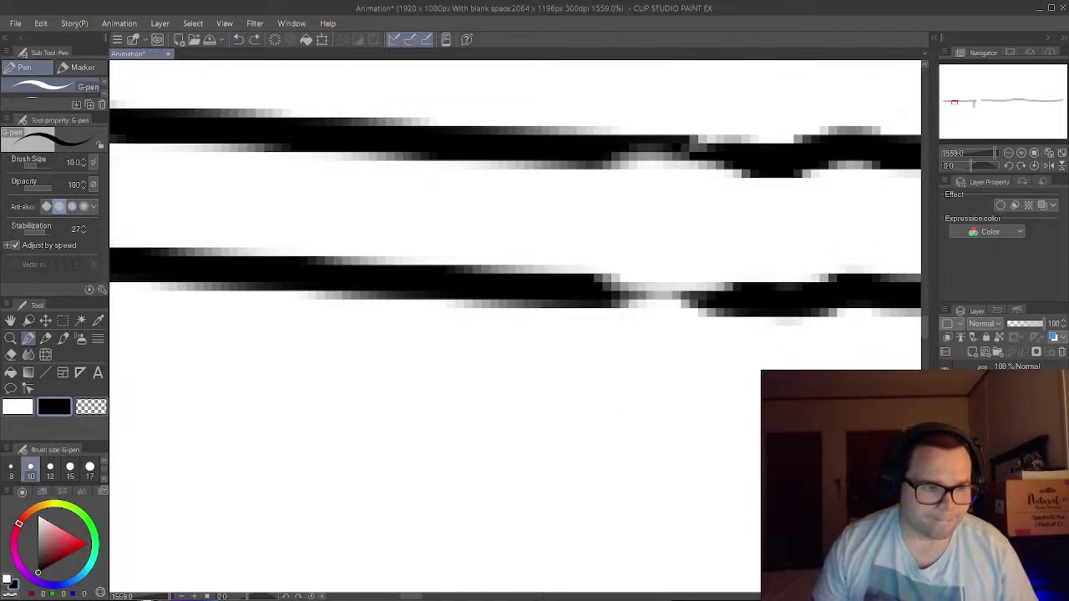
- Set the G-pen size to 5, bridge the gap in the joint's lower outline, and fill the notch in its upper outline
{"action": "scroll", "coordinate": [50, 472], "scroll_direction": "up", "scroll_amount": 3}
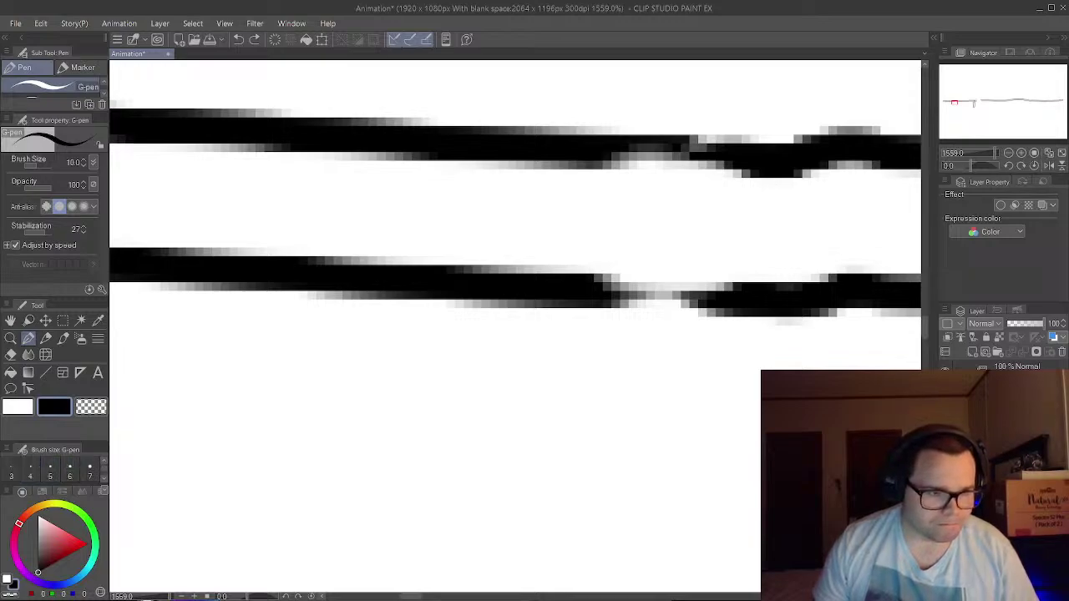
{"action": "left_click", "coordinate": [50, 469]}
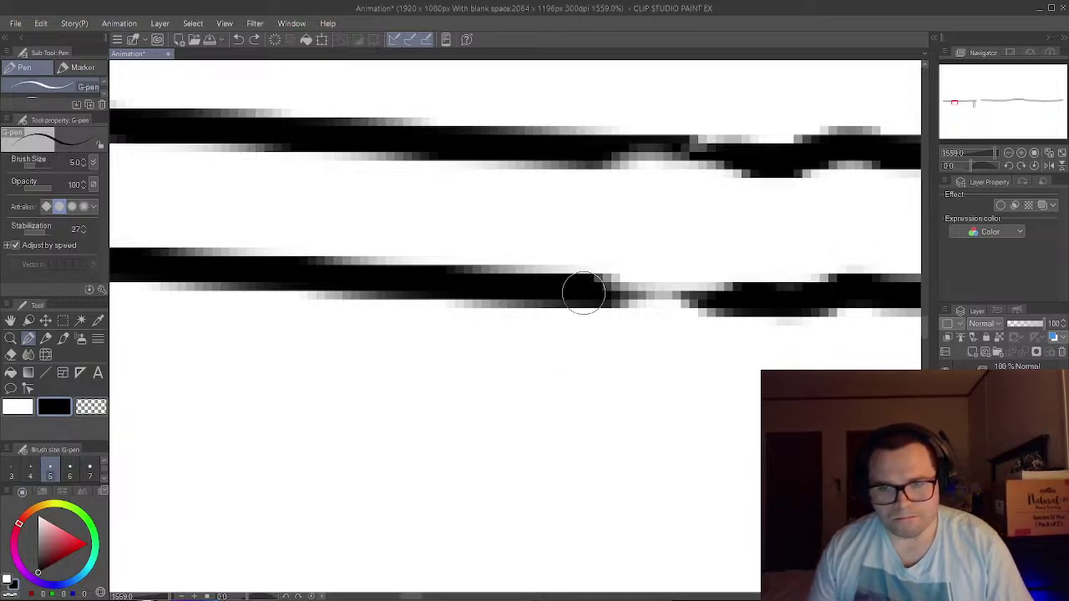
{"action": "left_click_drag", "start_coordinate": [583, 292], "coordinate": [739, 298]}
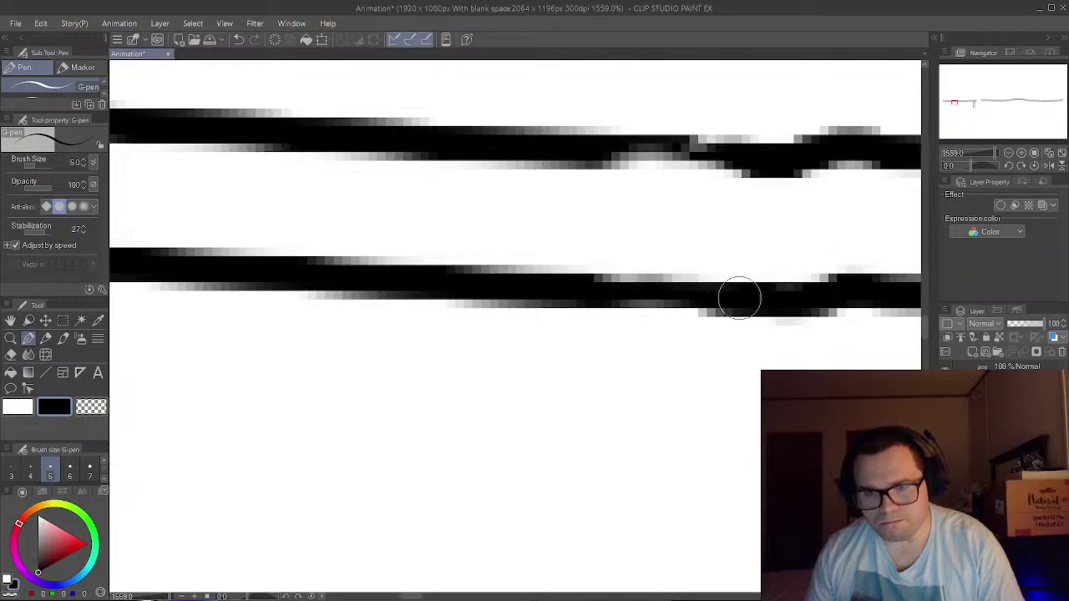
{"action": "left_click_drag", "start_coordinate": [601, 151], "coordinate": [716, 153]}
- Smooth the thin spots in the upper and lower outlines at the joint just left of the spike with G-pen strokes
{"action": "scroll", "coordinate": [709, 192], "scroll_direction": "down", "scroll_amount": 10}
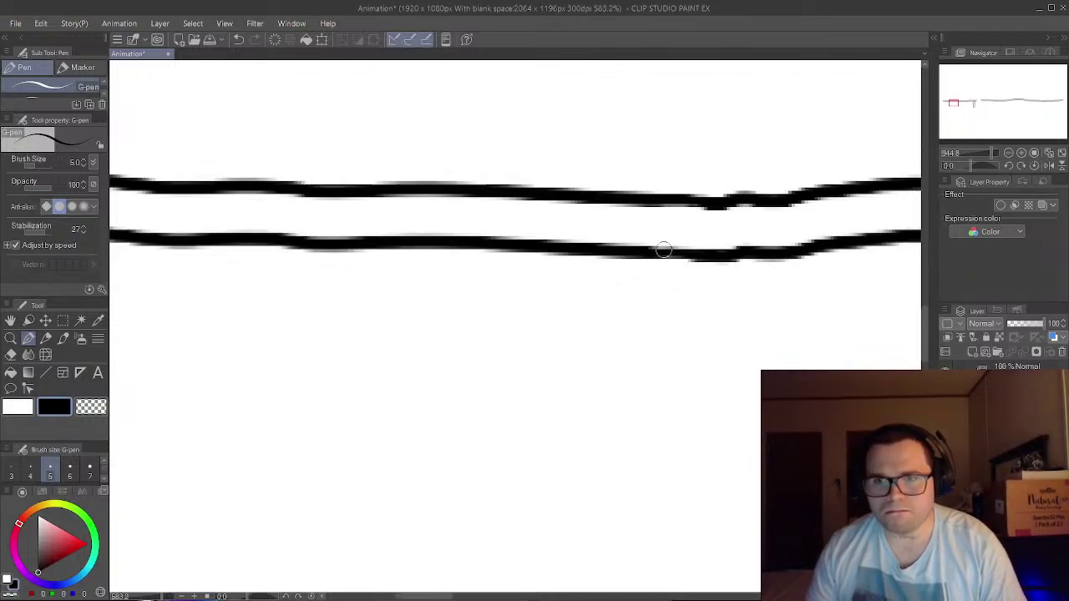
{"action": "scroll", "coordinate": [643, 275], "scroll_direction": "down", "scroll_amount": 8}
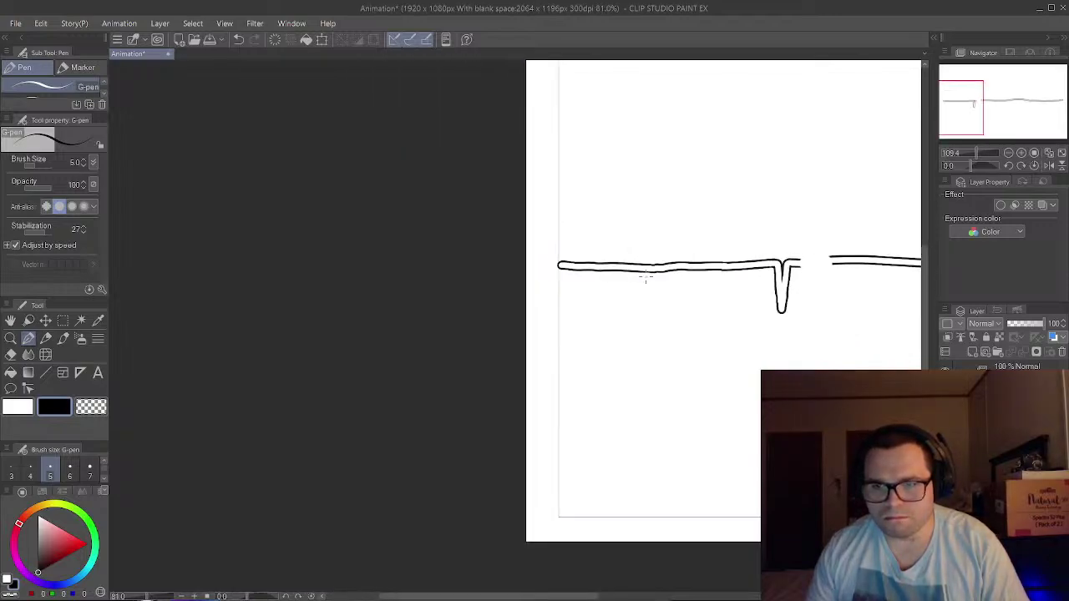
{"action": "scroll", "coordinate": [668, 275], "scroll_direction": "up", "scroll_amount": 8}
{"action": "scroll", "coordinate": [779, 264], "scroll_direction": "up", "scroll_amount": 8}
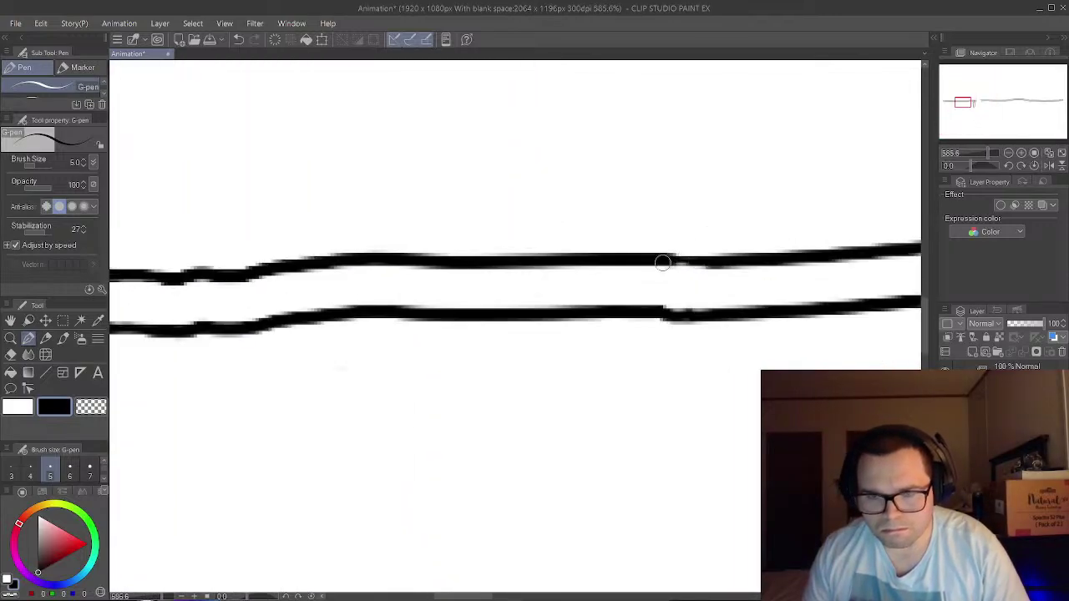
{"action": "left_click_drag", "start_coordinate": [671, 254], "coordinate": [736, 258]}
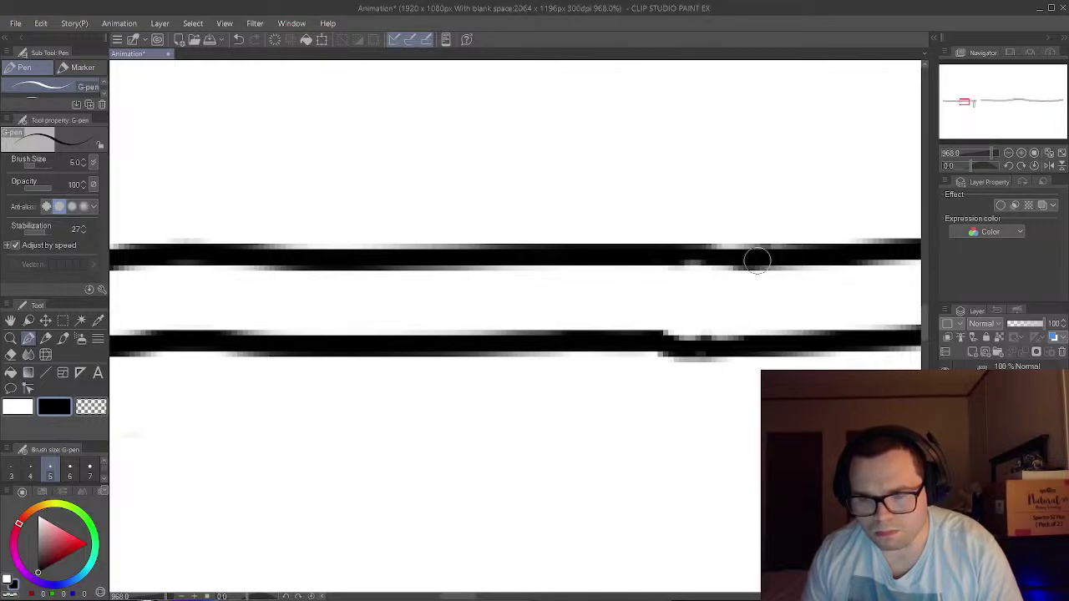
{"action": "left_click_drag", "start_coordinate": [664, 342], "coordinate": [760, 338]}
- Draw a G-pen line bridging the upper outline across the gap right of the spike
{"action": "scroll", "coordinate": [714, 337], "scroll_direction": "down", "scroll_amount": 8}
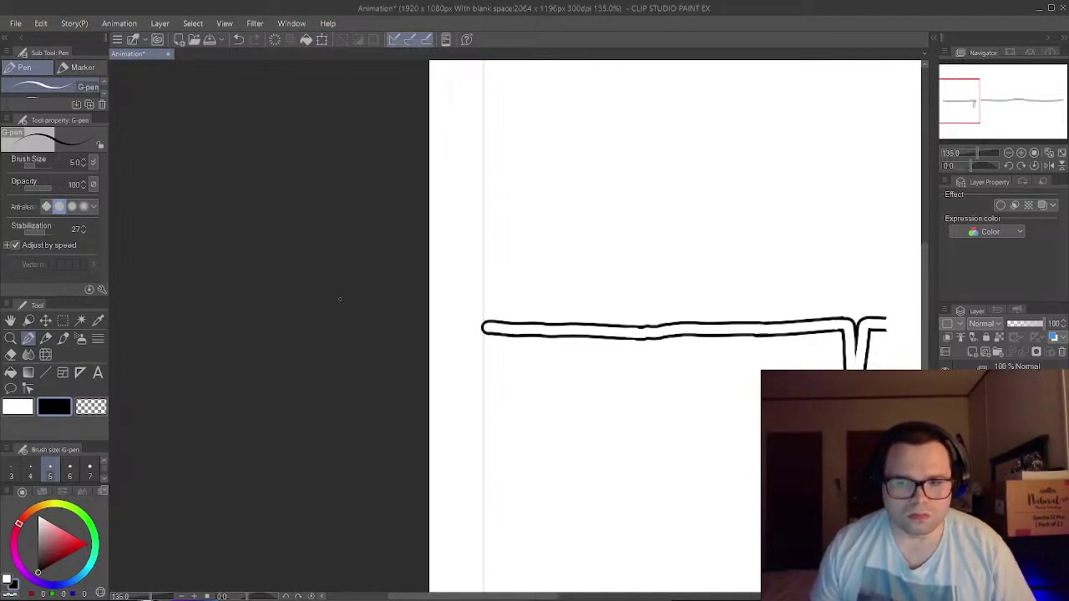
{"action": "mouse_move", "coordinate": [473, 598]}
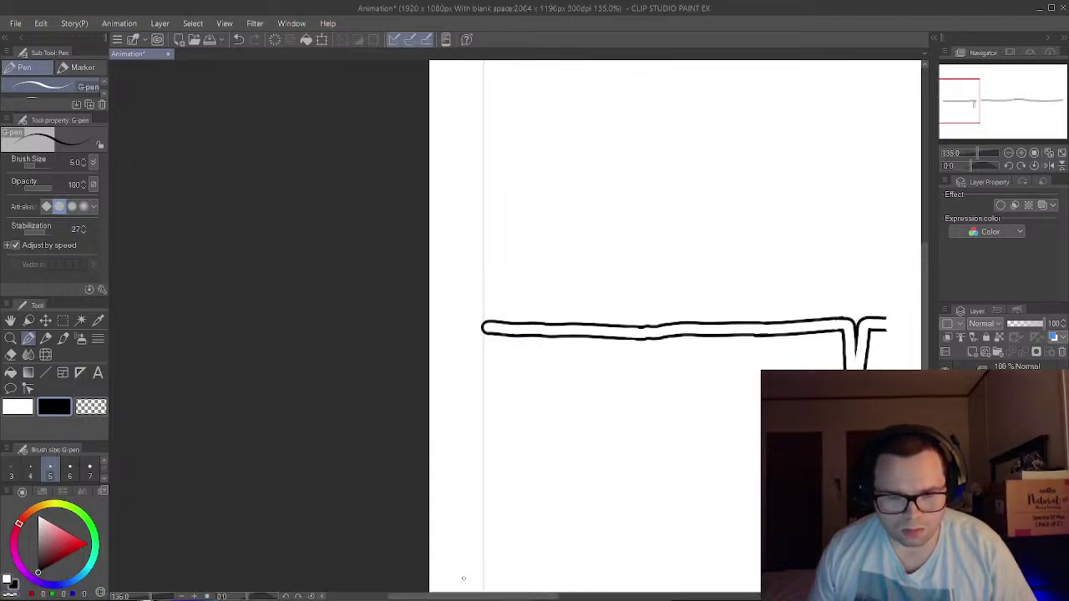
{"action": "left_click_drag", "start_coordinate": [464, 596], "coordinate": [536, 596]}
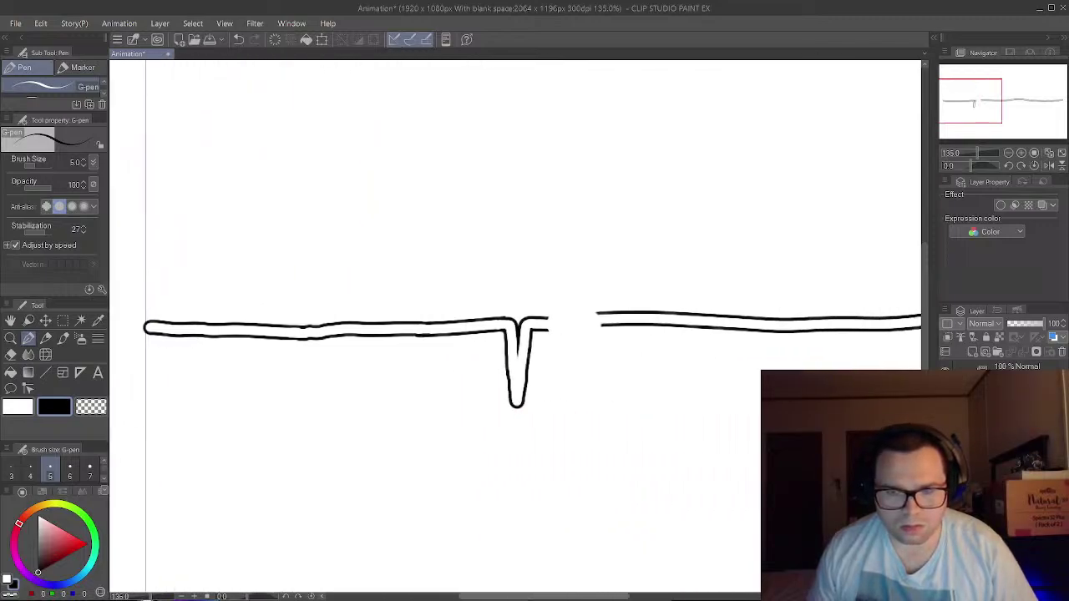
{"action": "scroll", "coordinate": [515, 359], "scroll_direction": "right", "scroll_amount": 5}
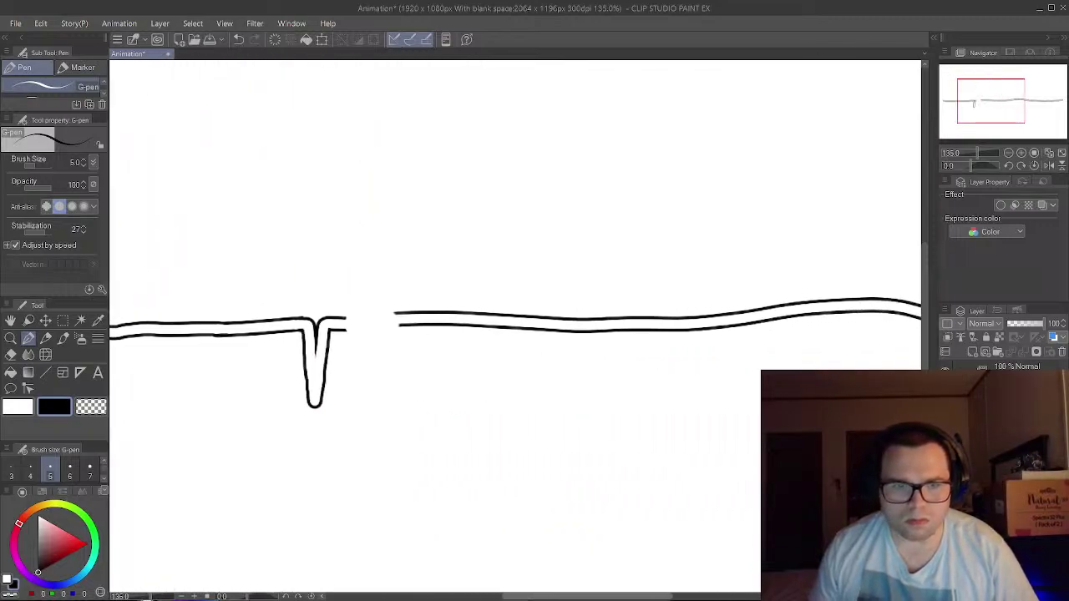
{"action": "scroll", "coordinate": [501, 351], "scroll_direction": "left", "scroll_amount": 3}
{"action": "scroll", "coordinate": [477, 315], "scroll_direction": "up", "scroll_amount": 4}
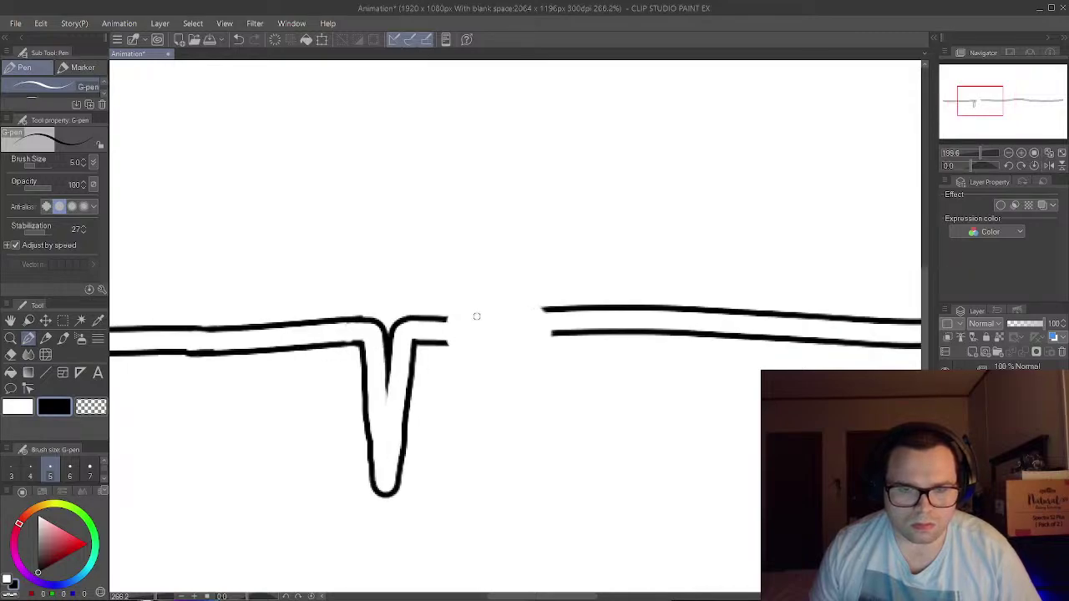
{"action": "scroll", "coordinate": [477, 316], "scroll_direction": "up", "scroll_amount": 3}
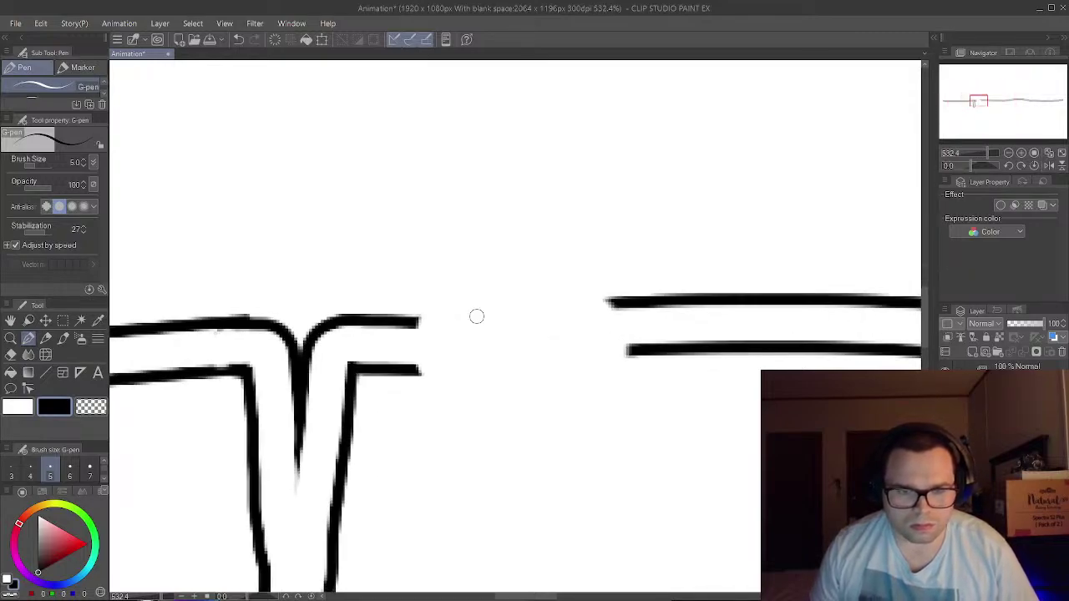
{"action": "scroll", "coordinate": [477, 316], "scroll_direction": "up", "scroll_amount": 1}
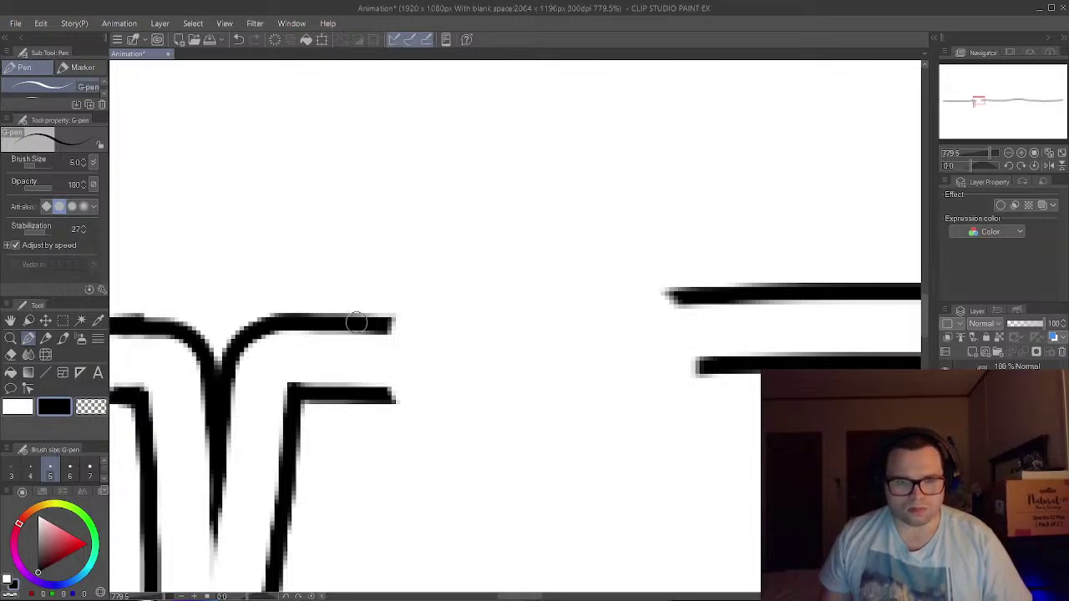
{"action": "left_click_drag", "start_coordinate": [385, 323], "coordinate": [674, 310]}
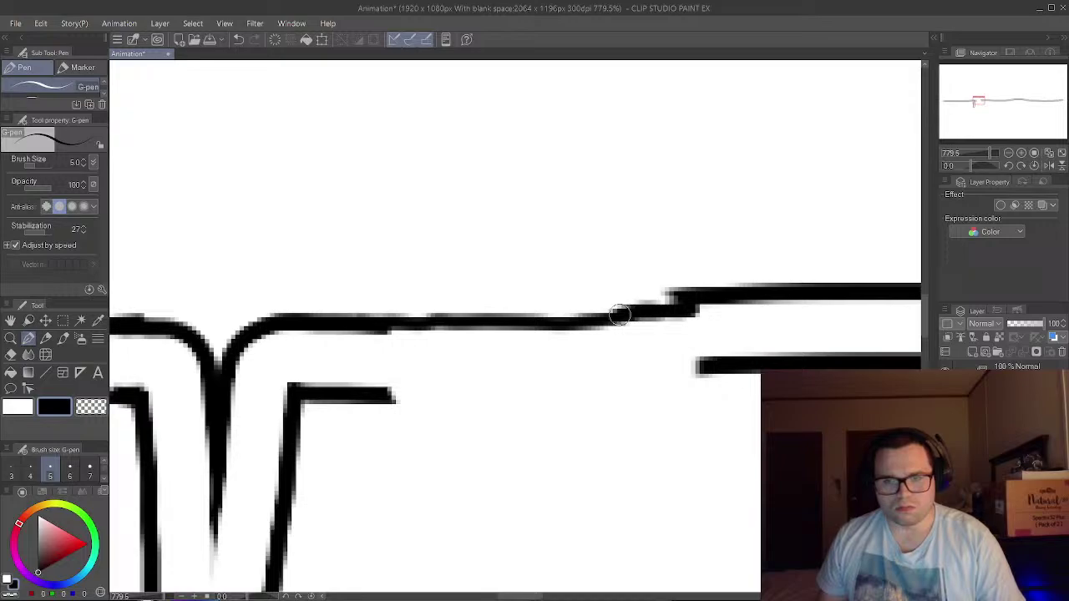
{"action": "scroll", "coordinate": [713, 303], "scroll_direction": "down", "scroll_amount": 8}
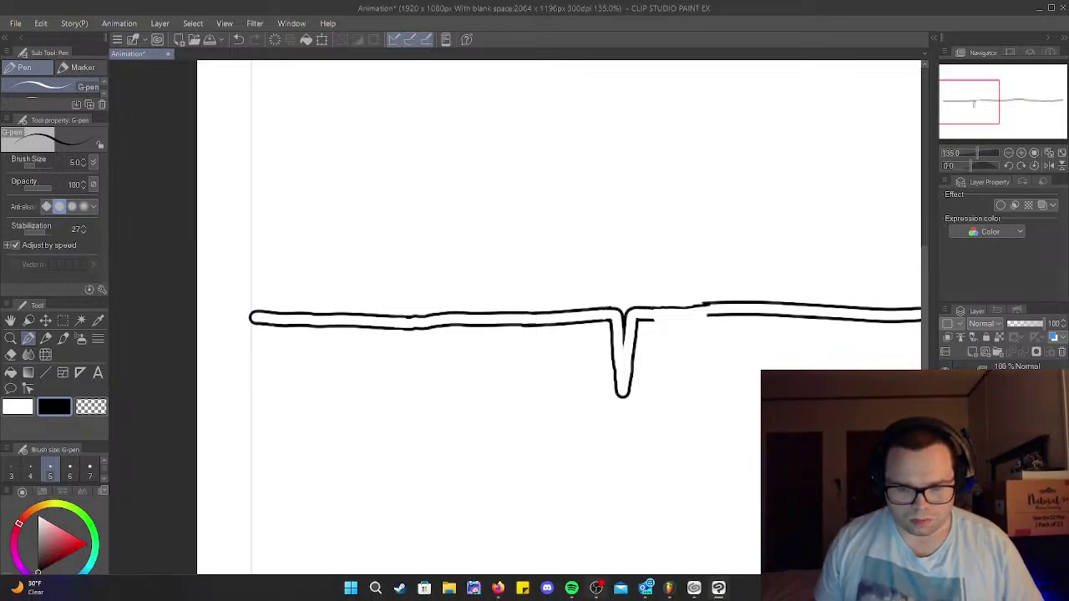
{"action": "left_click", "coordinate": [571, 587]}
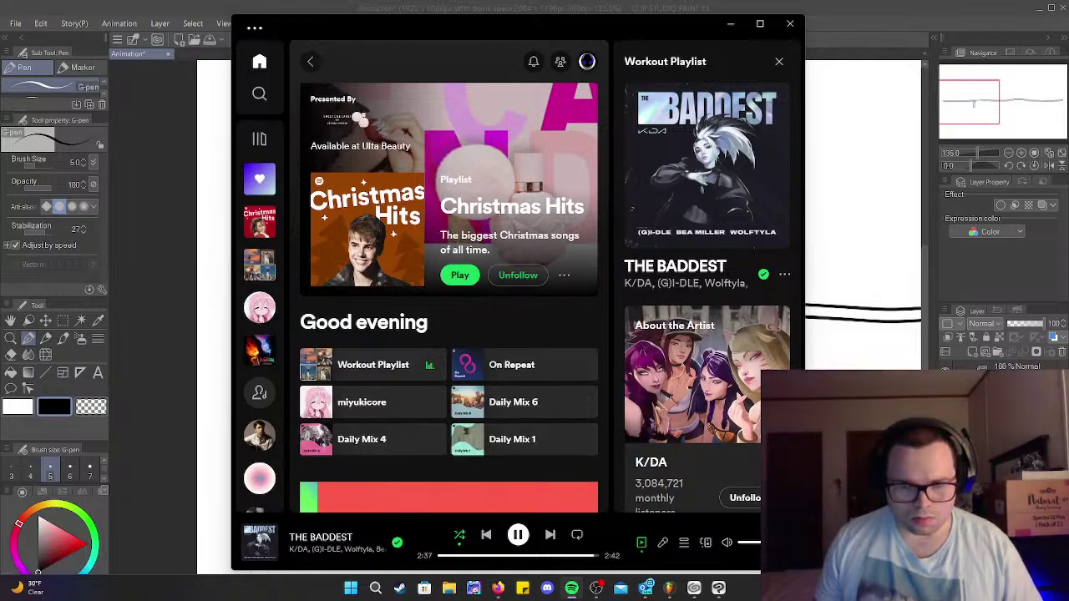
{"action": "left_click", "coordinate": [571, 588]}
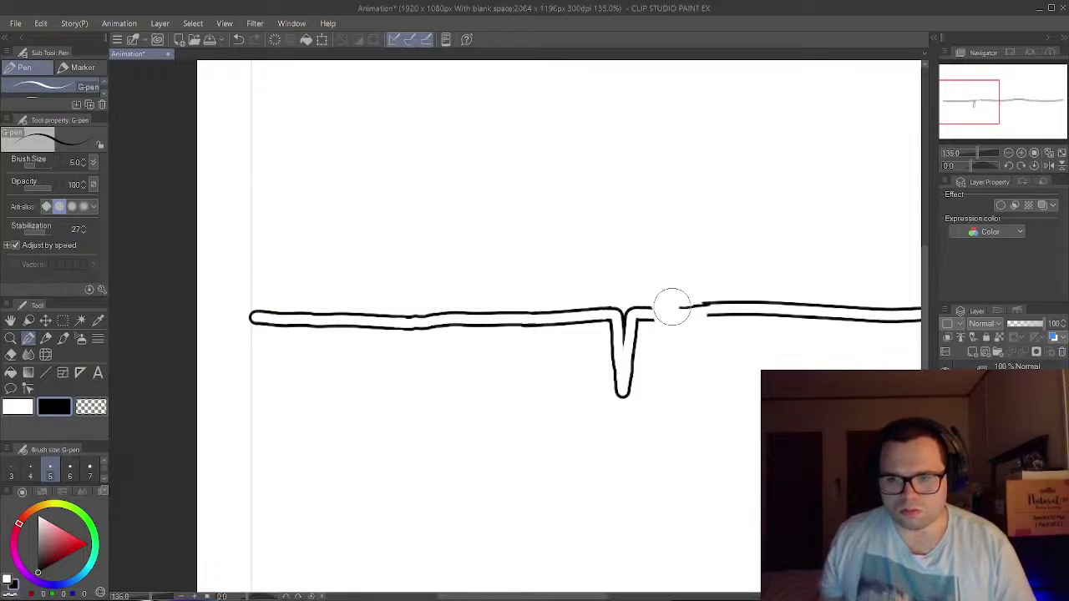
- Erase the bridging line and the start of the right-hand segment, and extend both outlines freehand rightward from the spike
{"action": "left_click_drag", "start_coordinate": [739, 313], "coordinate": [768, 312]}
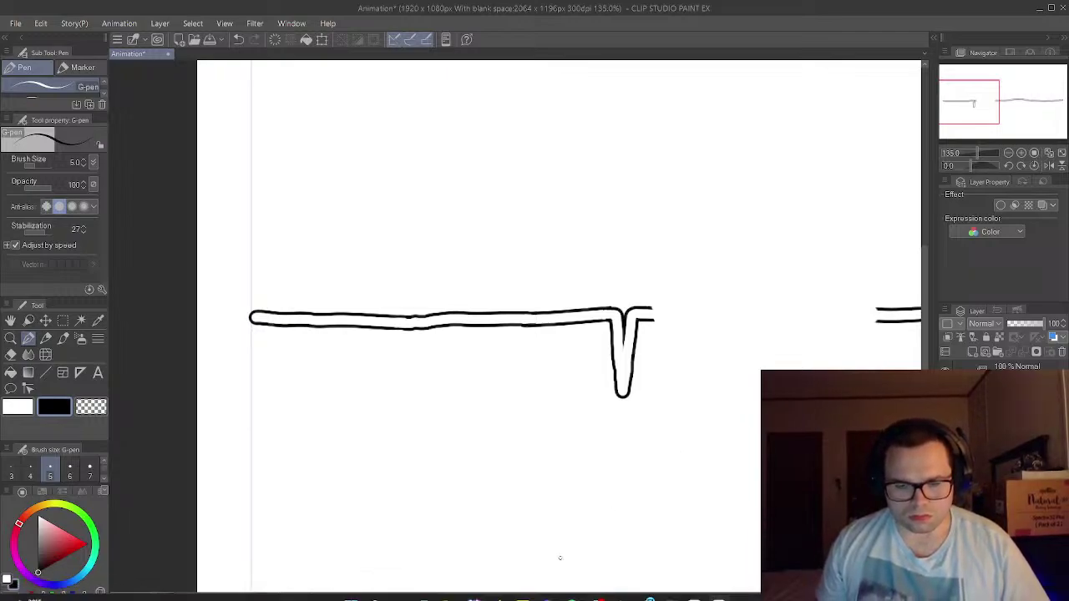
{"action": "left_click_drag", "start_coordinate": [558, 596], "coordinate": [643, 596]}
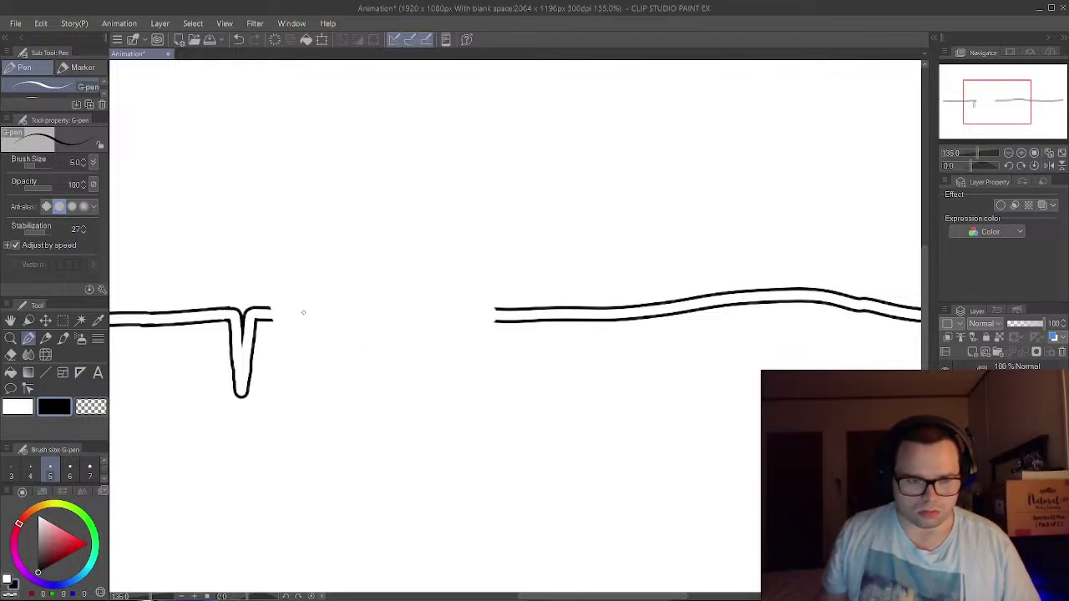
{"action": "scroll", "coordinate": [298, 317], "scroll_direction": "up", "scroll_amount": 8}
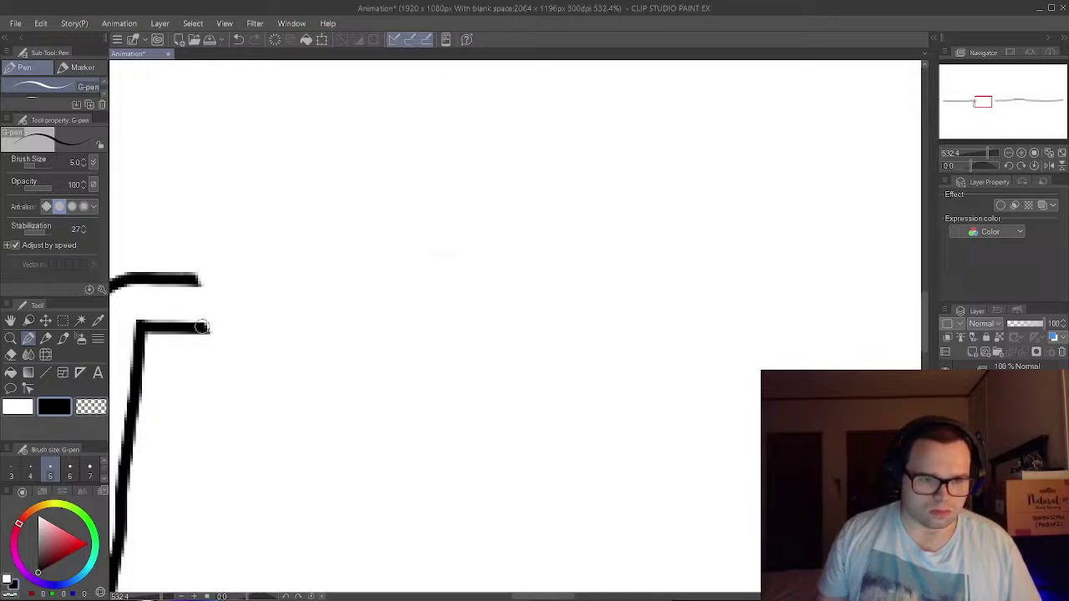
{"action": "left_click_drag", "start_coordinate": [227, 328], "coordinate": [858, 309]}
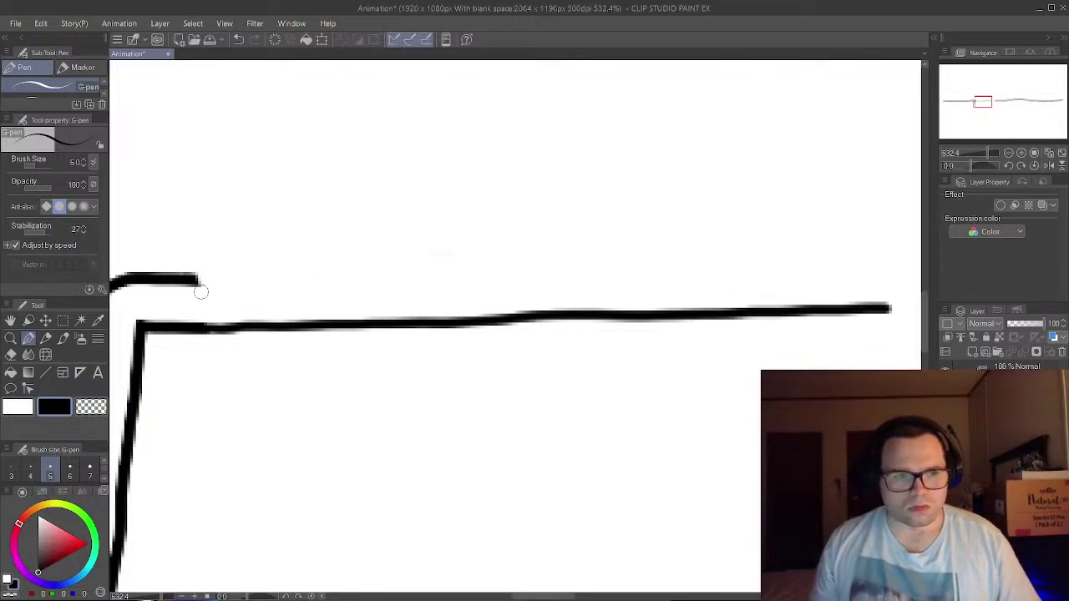
{"action": "left_click_drag", "start_coordinate": [209, 282], "coordinate": [866, 264]}
- Extend the upper and lower outlines further right, past the start of the old right-hand segment
{"action": "scroll", "coordinate": [699, 339], "scroll_direction": "down", "scroll_amount": 8}
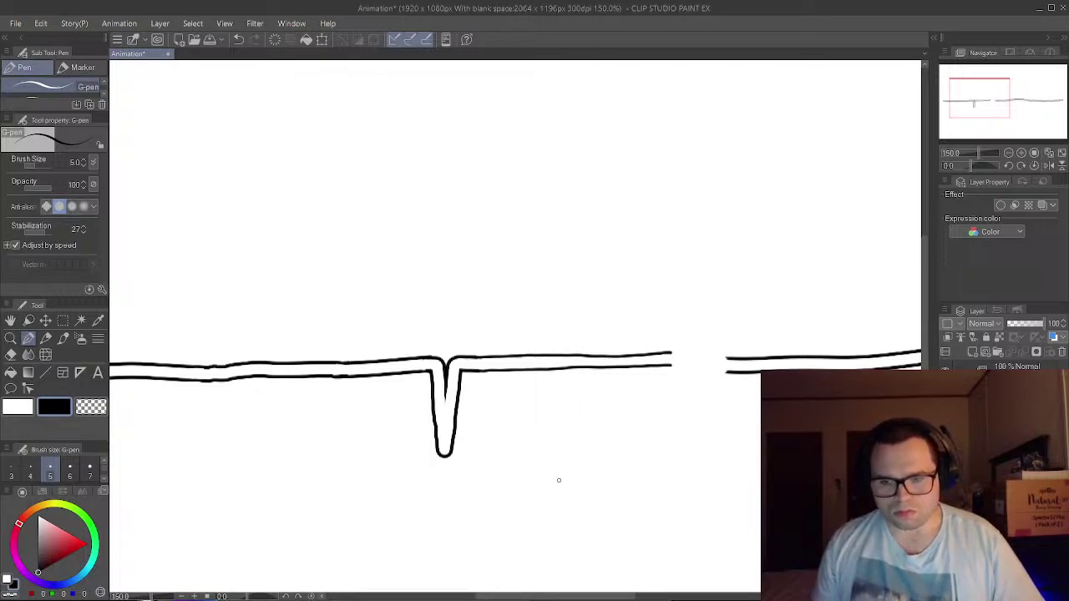
{"action": "scroll", "coordinate": [672, 385], "scroll_direction": "up", "scroll_amount": 8}
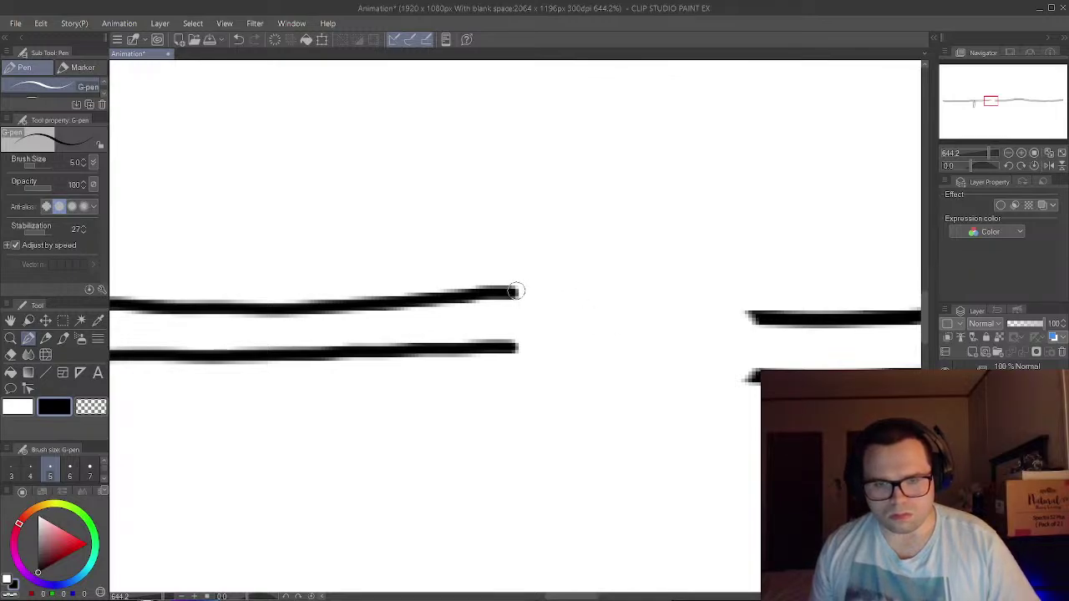
{"action": "left_click_drag", "start_coordinate": [534, 290], "coordinate": [906, 275]}
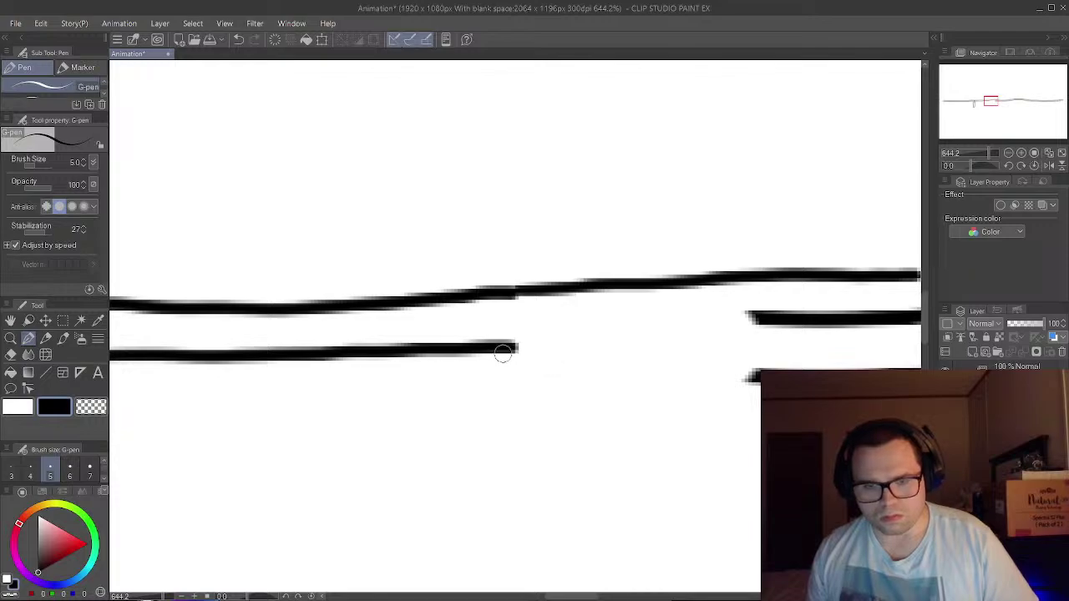
{"action": "left_click_drag", "start_coordinate": [524, 346], "coordinate": [883, 332]}
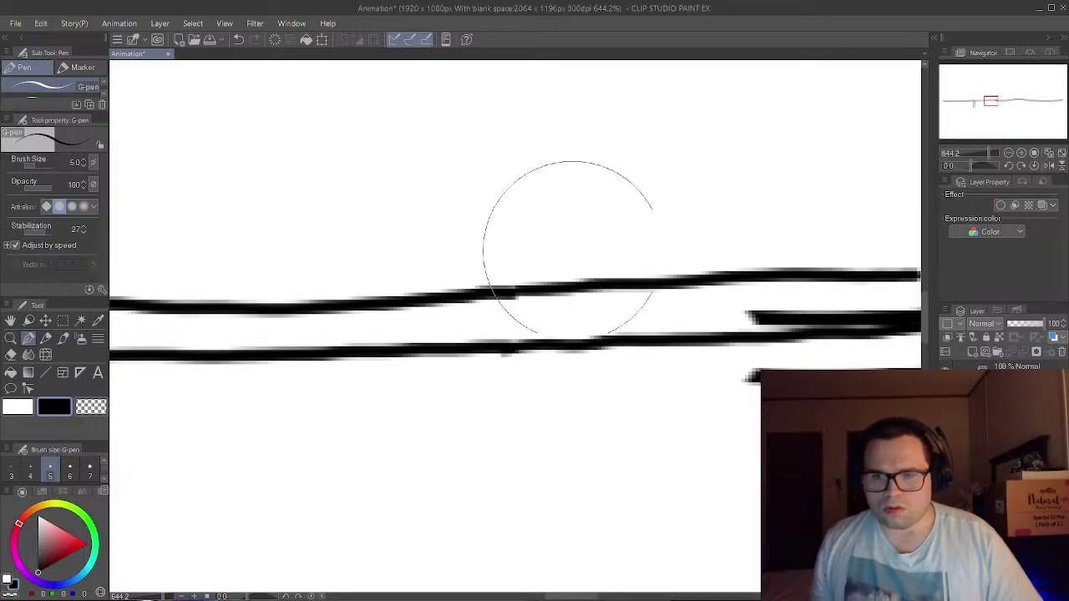
- Erase the overlapping end of the new lower outline and the whole old right-hand segment up to the right frame edge
{"action": "mouse_move", "coordinate": [701, 338]}
{"action": "left_mouse_down"}
{"action": "mouse_move", "coordinate": [739, 349]}
{"action": "mouse_move", "coordinate": [799, 351]}
{"action": "left_mouse_up"}
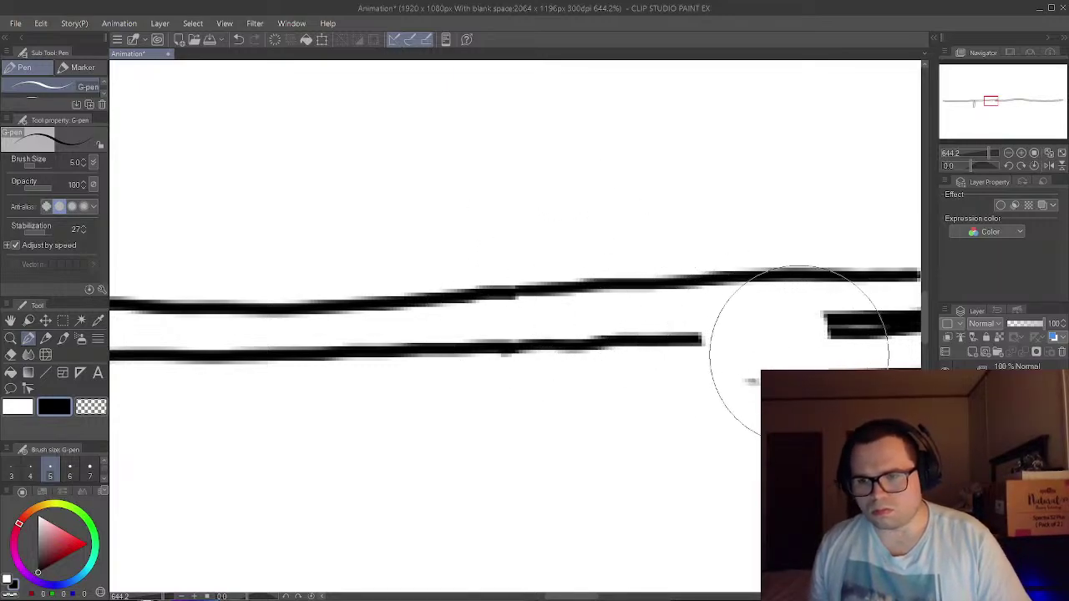
{"action": "scroll", "coordinate": [808, 386], "scroll_direction": "down", "scroll_amount": 6}
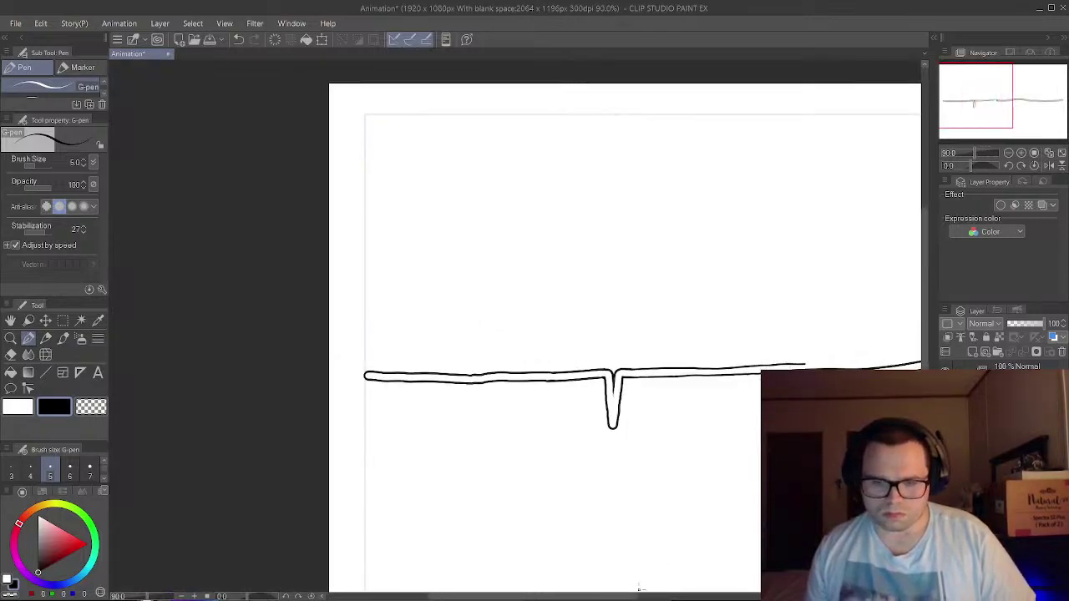
{"action": "left_click_drag", "start_coordinate": [533, 596], "coordinate": [641, 596]}
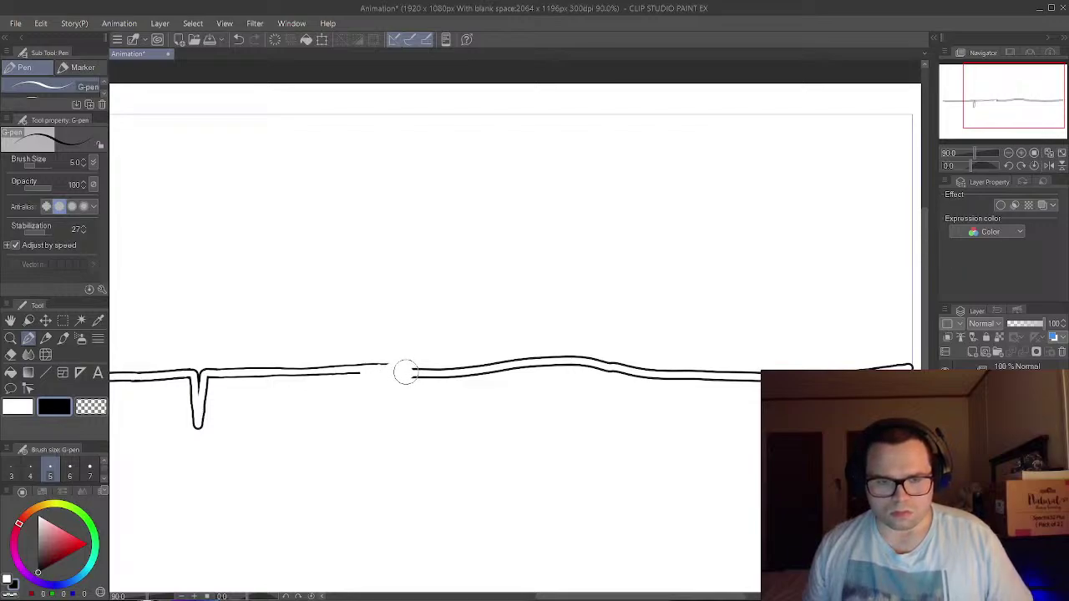
{"action": "mouse_move", "coordinate": [400, 372]}
{"action": "left_mouse_down"}
{"action": "mouse_move", "coordinate": [584, 360]}
{"action": "mouse_move", "coordinate": [760, 380]}
{"action": "left_mouse_up"}
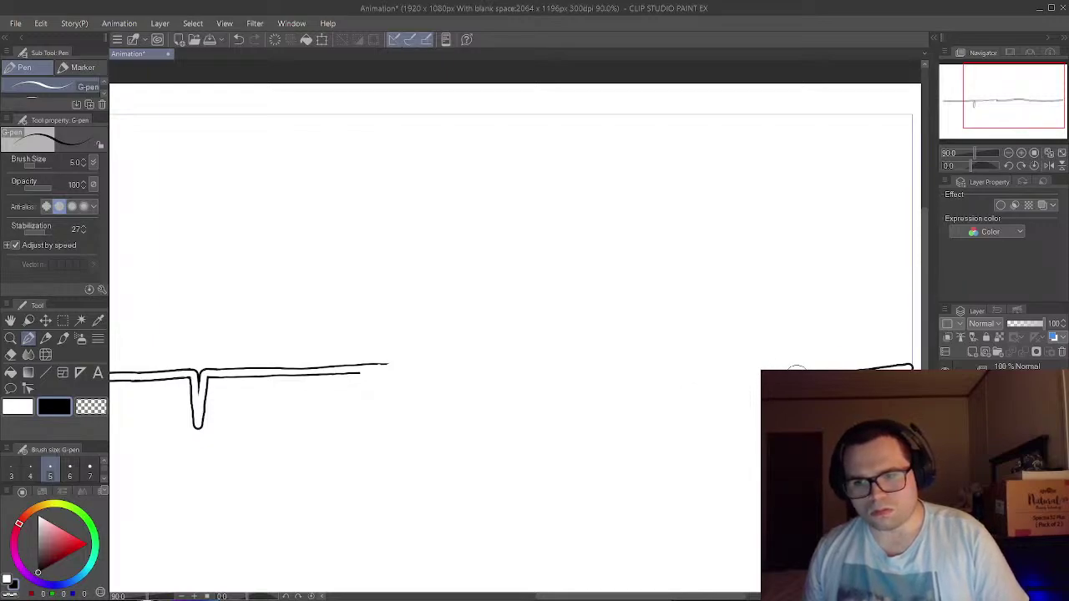
{"action": "mouse_move", "coordinate": [821, 372]}
{"action": "left_mouse_down"}
{"action": "mouse_move", "coordinate": [910, 363]}
{"action": "mouse_move", "coordinate": [847, 365]}
{"action": "left_mouse_up"}
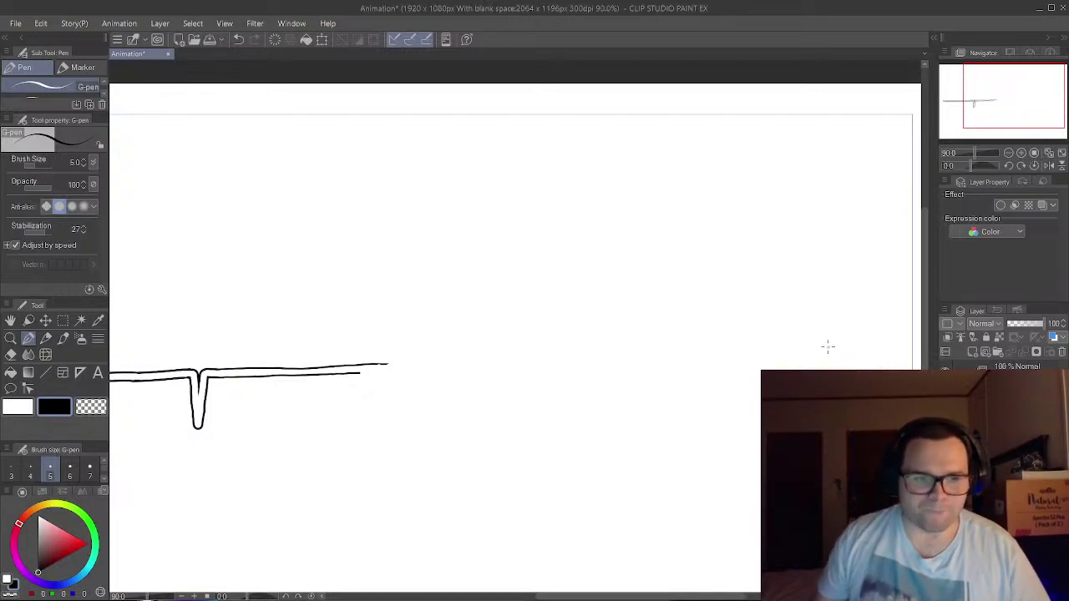
{"action": "scroll", "coordinate": [579, 271], "scroll_direction": "down", "scroll_amount": 3}
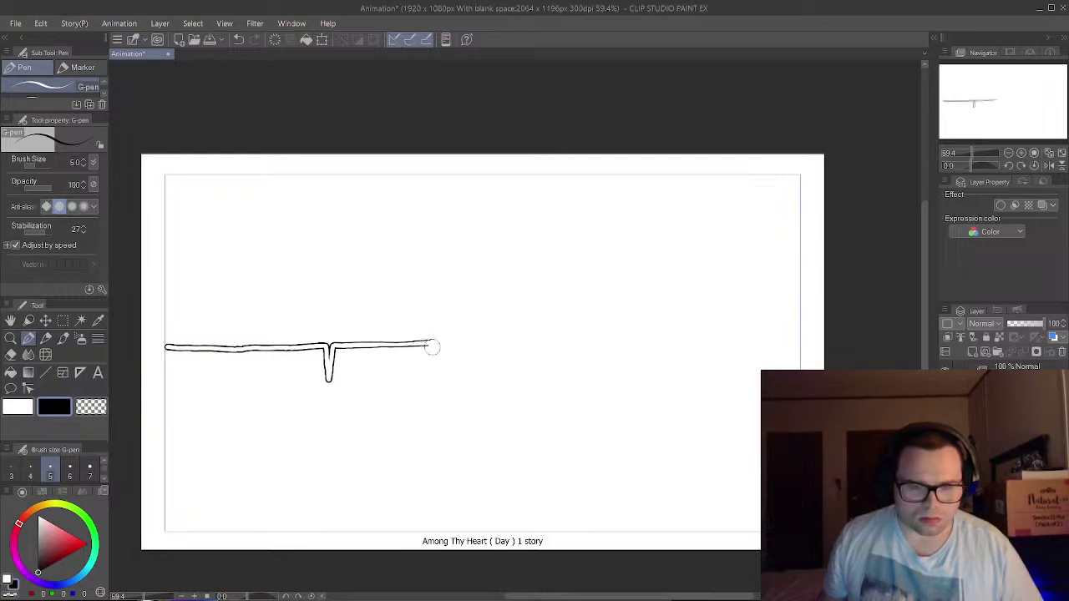
- Erase the far ends of the upper and lower outlines, leaving a short stub right of the spike
{"action": "left_click_drag", "start_coordinate": [419, 336], "coordinate": [402, 364]}
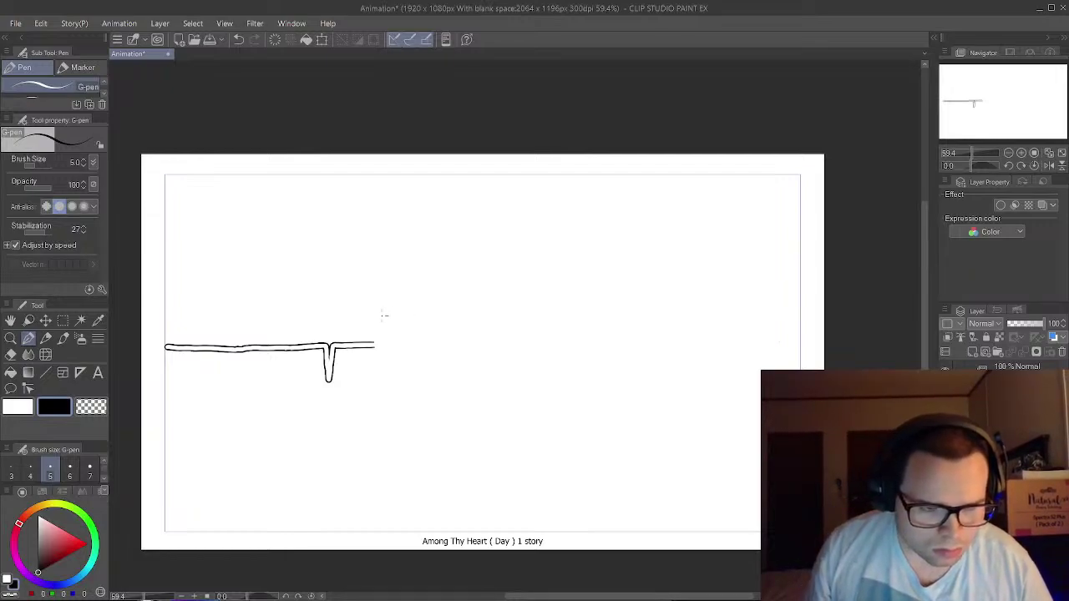
{"action": "scroll", "coordinate": [369, 316], "scroll_direction": "up", "scroll_amount": 4}
{"action": "scroll", "coordinate": [358, 317], "scroll_direction": "down", "scroll_amount": 5}
{"action": "scroll", "coordinate": [358, 317], "scroll_direction": "up", "scroll_amount": 2}
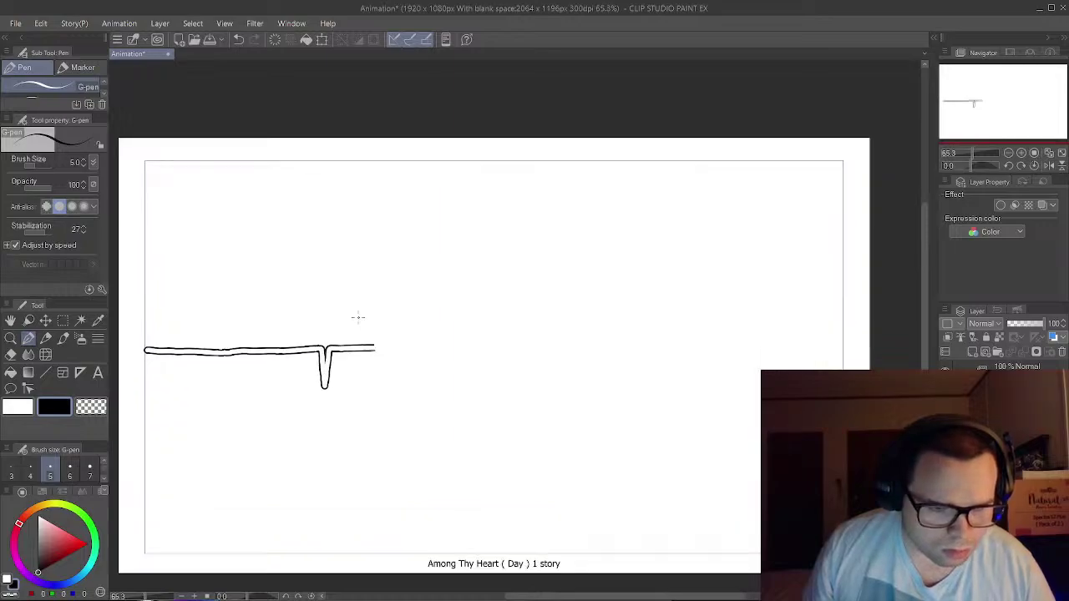
{"action": "scroll", "coordinate": [357, 317], "scroll_direction": "up", "scroll_amount": 1}
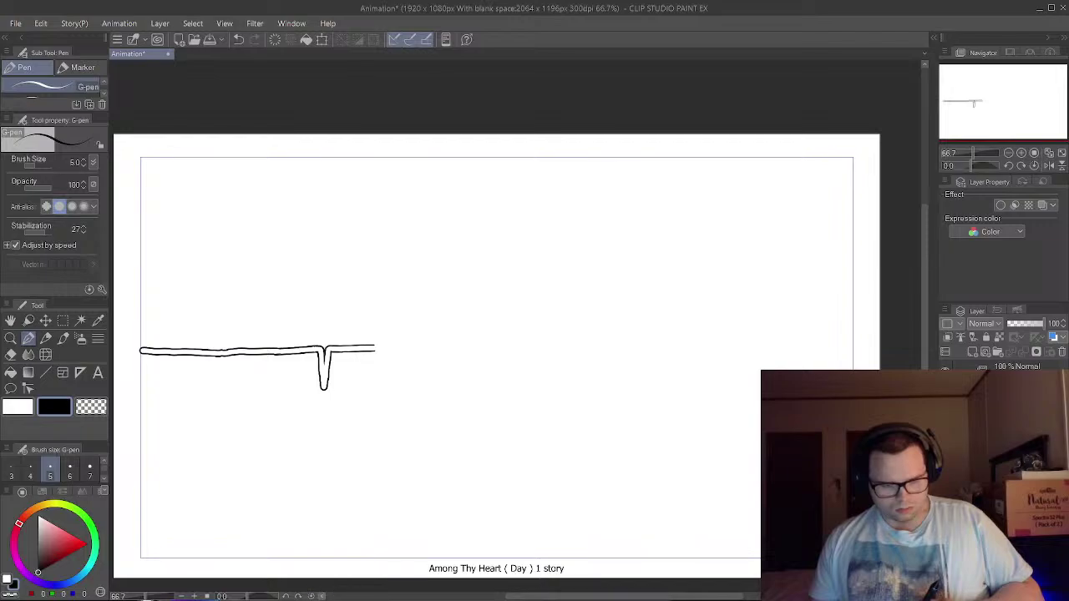
{"action": "left_click_drag", "start_coordinate": [534, 596], "coordinate": [354, 596]}
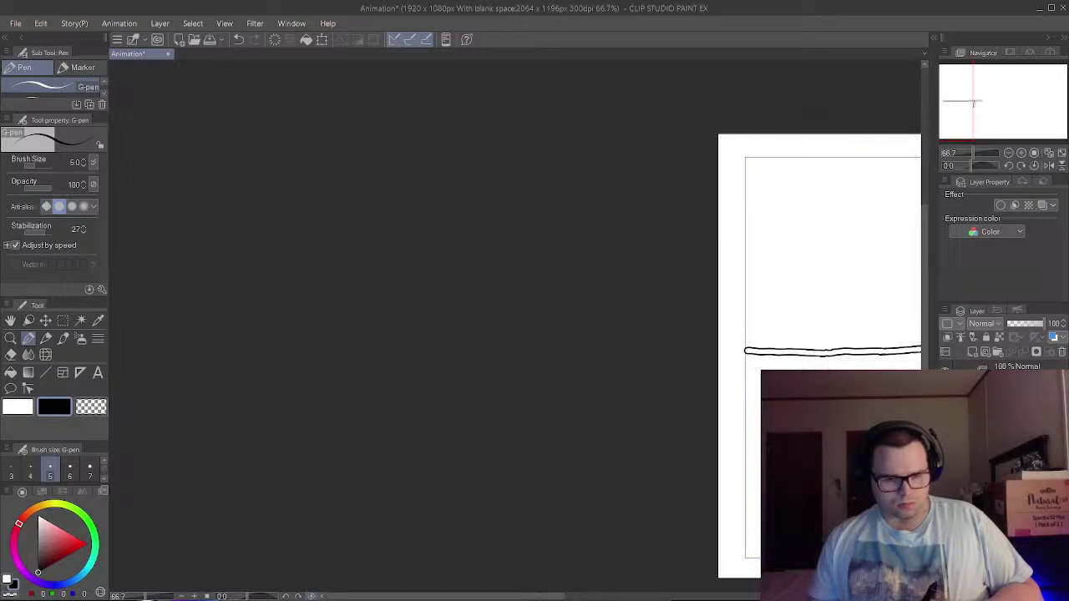
{"action": "left_click_drag", "start_coordinate": [401, 596], "coordinate": [526, 597]}
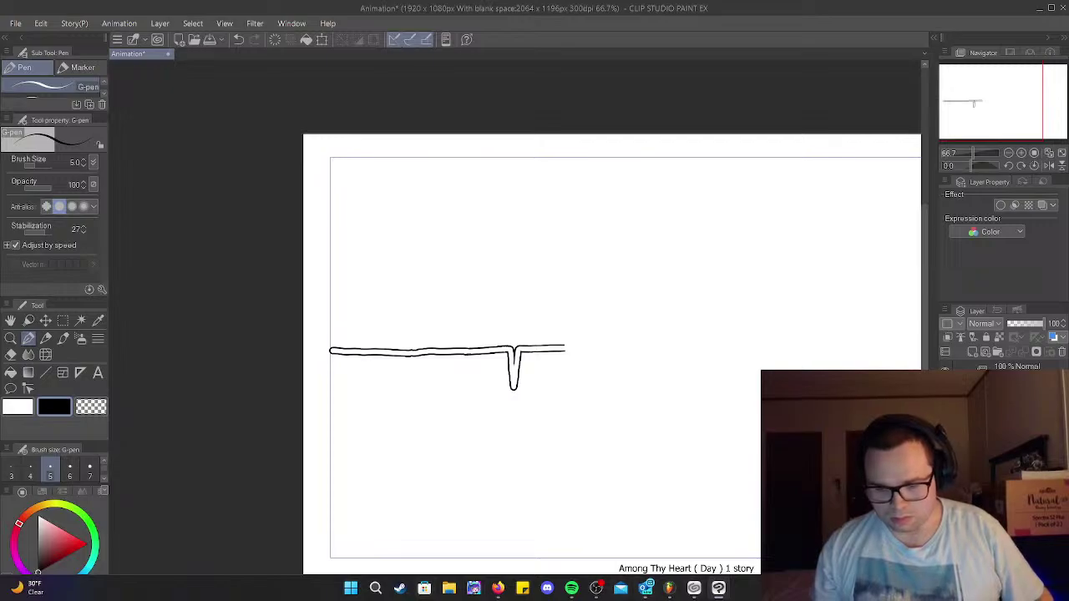
- Switch to OBS, pause the music in Spotify and close it, and return to Clip Studio Paint
{"action": "mouse_move", "coordinate": [718, 588]}
{"action": "mouse_move", "coordinate": [669, 587]}
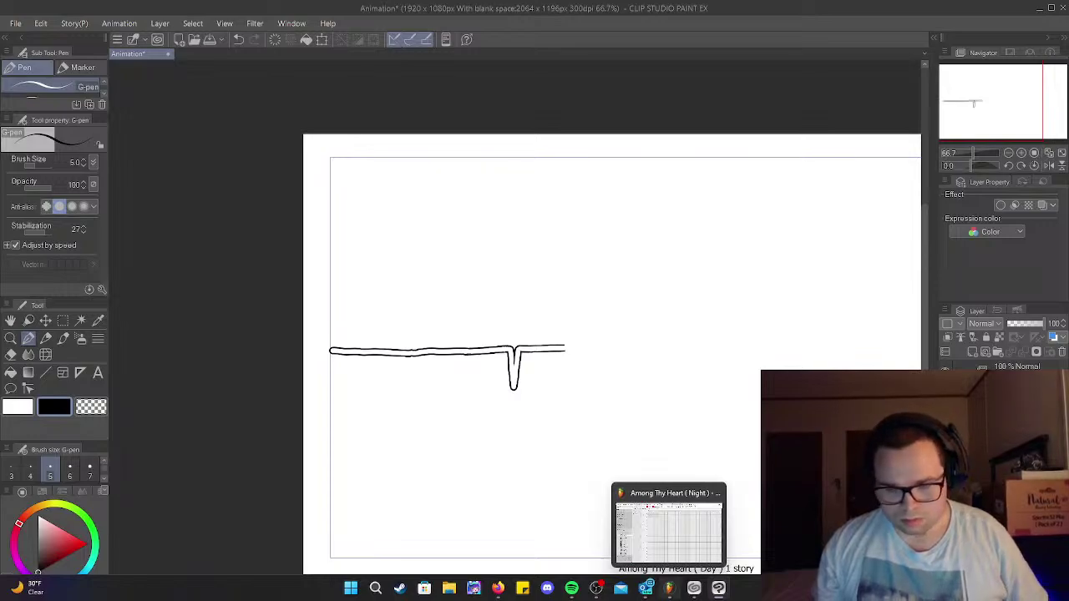
{"action": "left_click", "coordinate": [596, 588]}
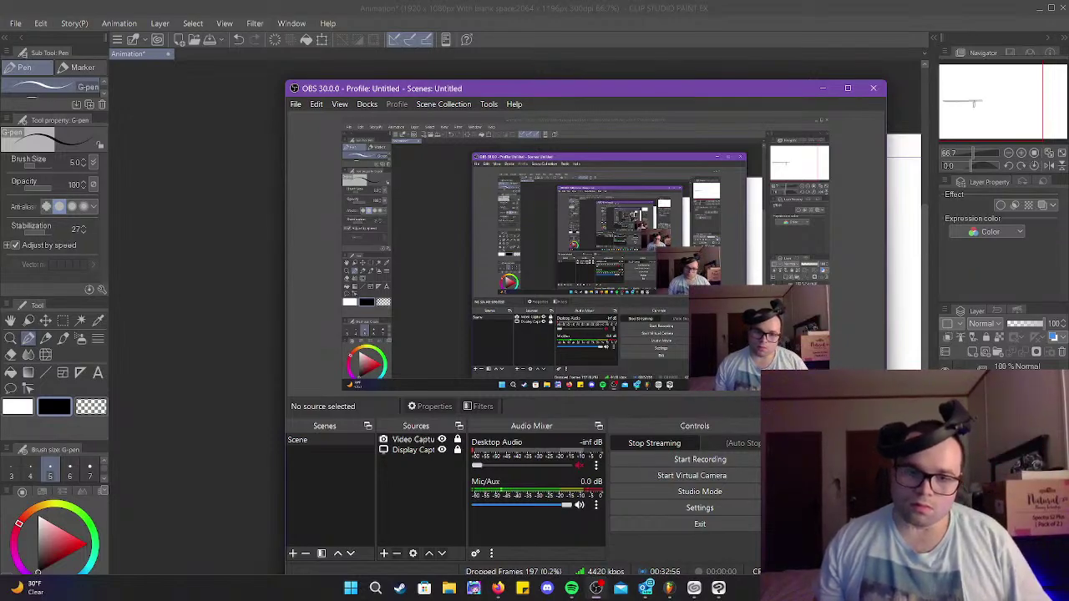
{"action": "mouse_move", "coordinate": [571, 588]}
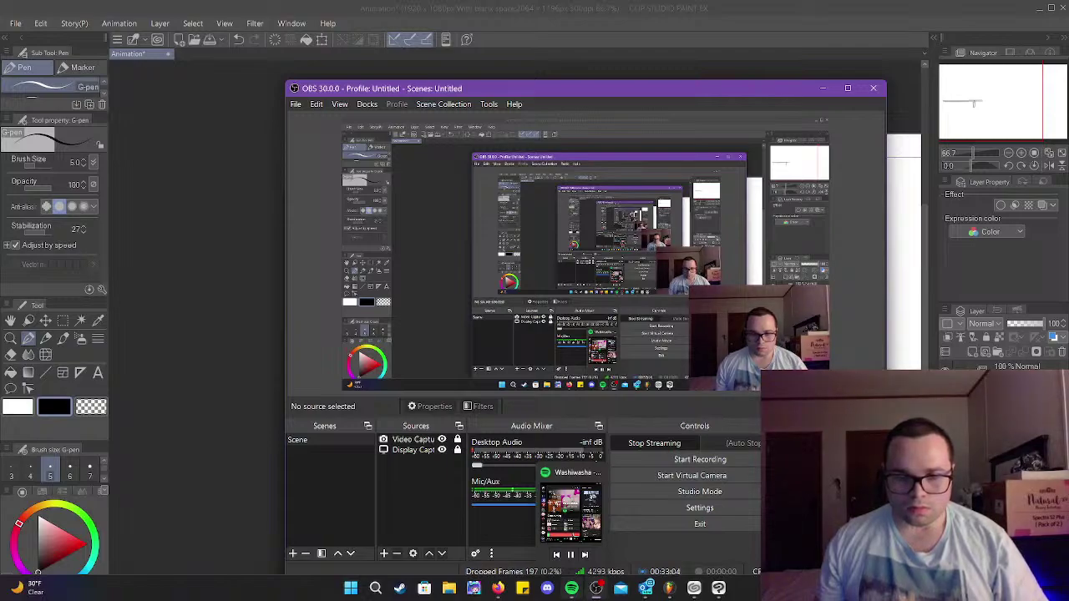
{"action": "left_click", "coordinate": [571, 554]}
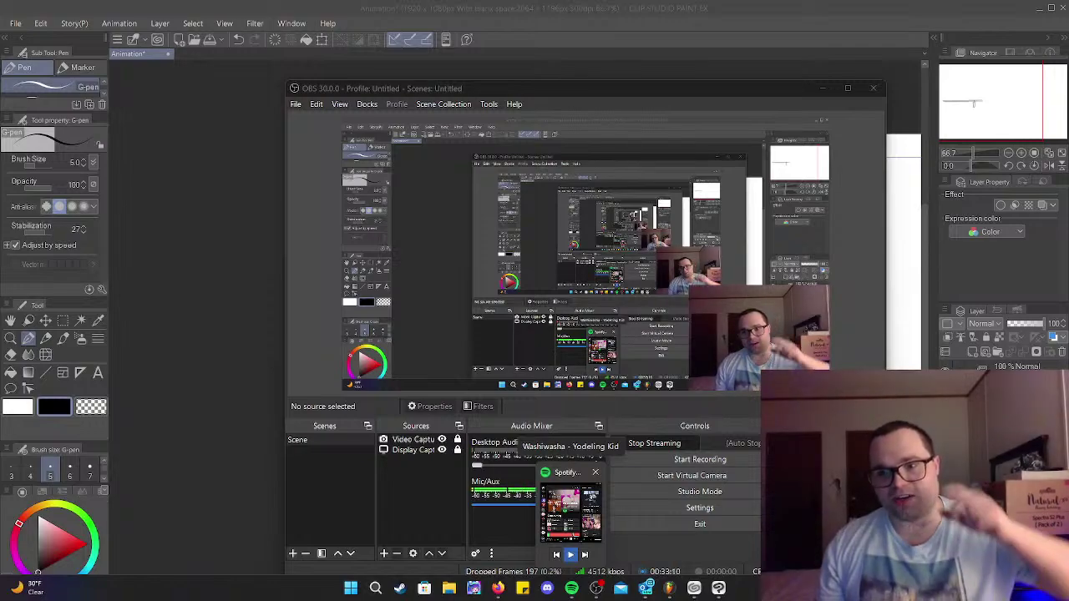
{"action": "left_click", "coordinate": [596, 472]}
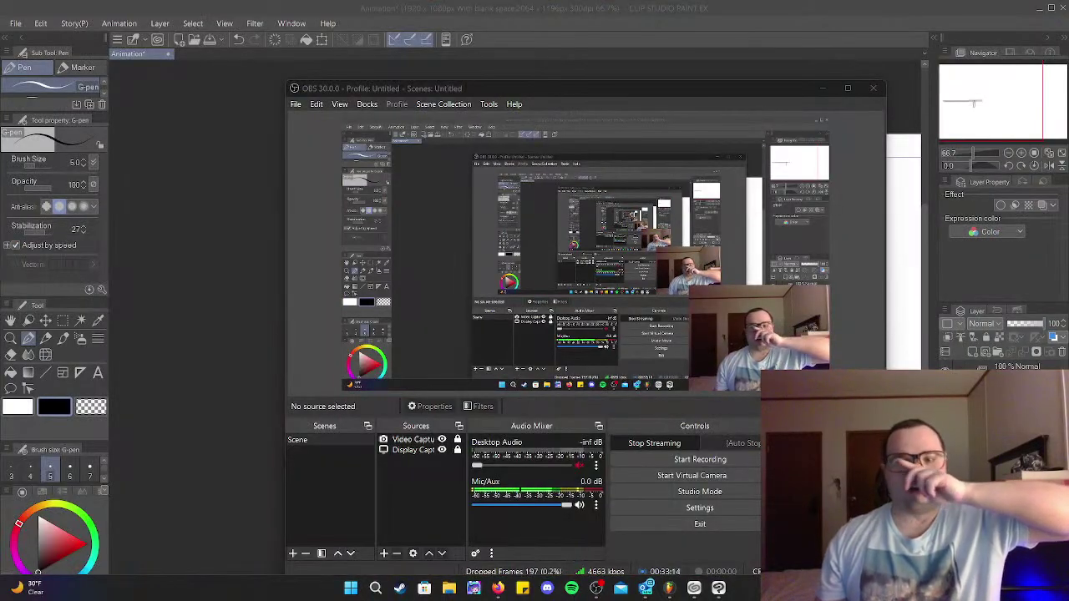
{"action": "left_click", "coordinate": [822, 89]}
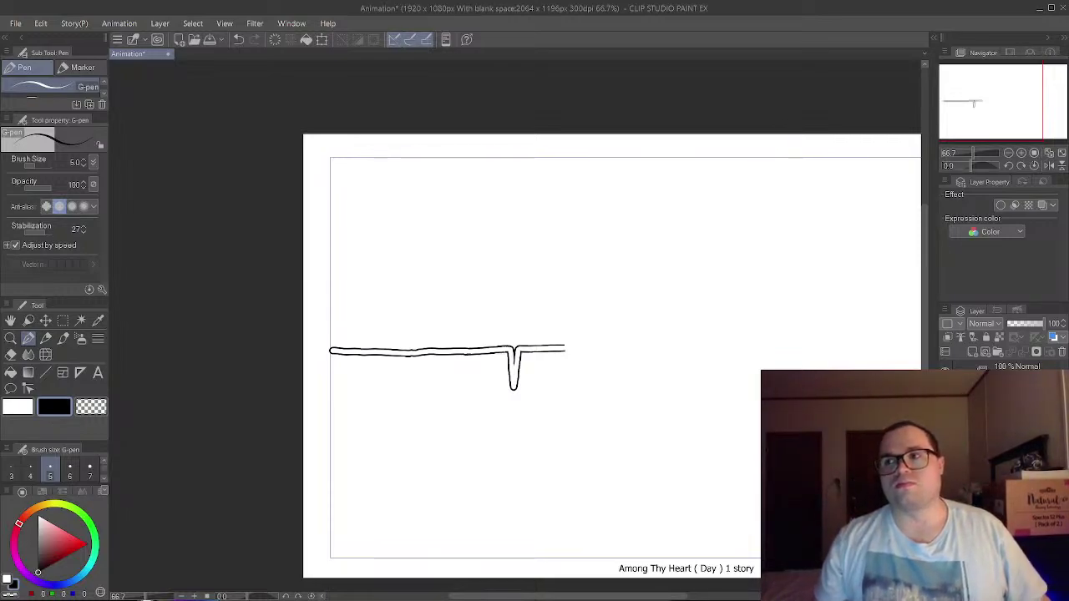
- Save the animation as Among Thy Heart in CLIP STUDIO FORMAT in the Infinite Solicitude folder, deleting and replacing the existing file of that name
{"action": "key", "text": "ctrl+w"}
{"action": "key", "text": "Return"}
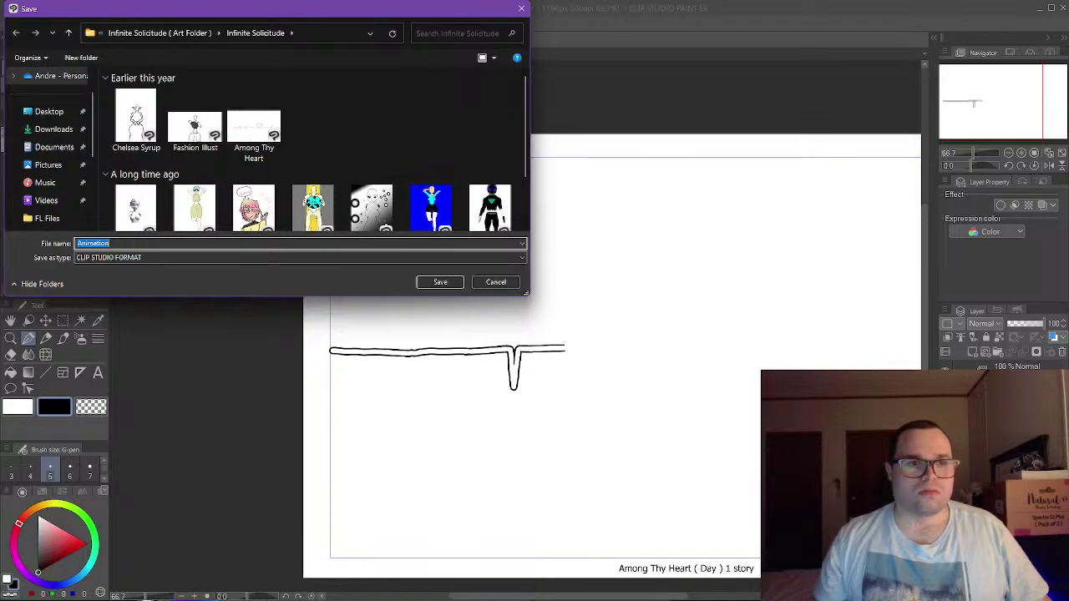
{"action": "left_click", "coordinate": [254, 125]}
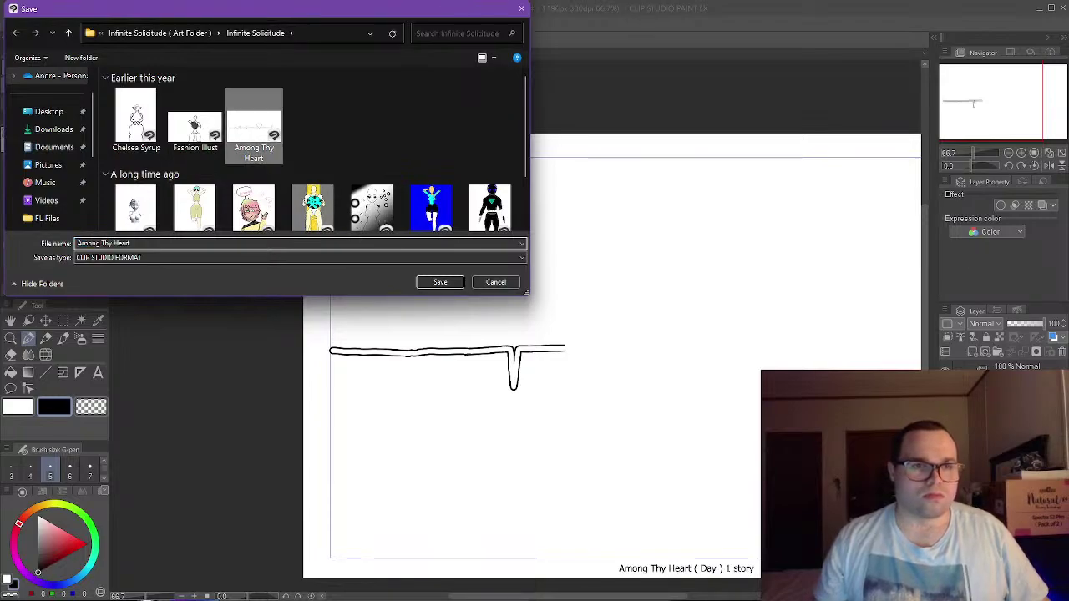
{"action": "right_click", "coordinate": [273, 136]}
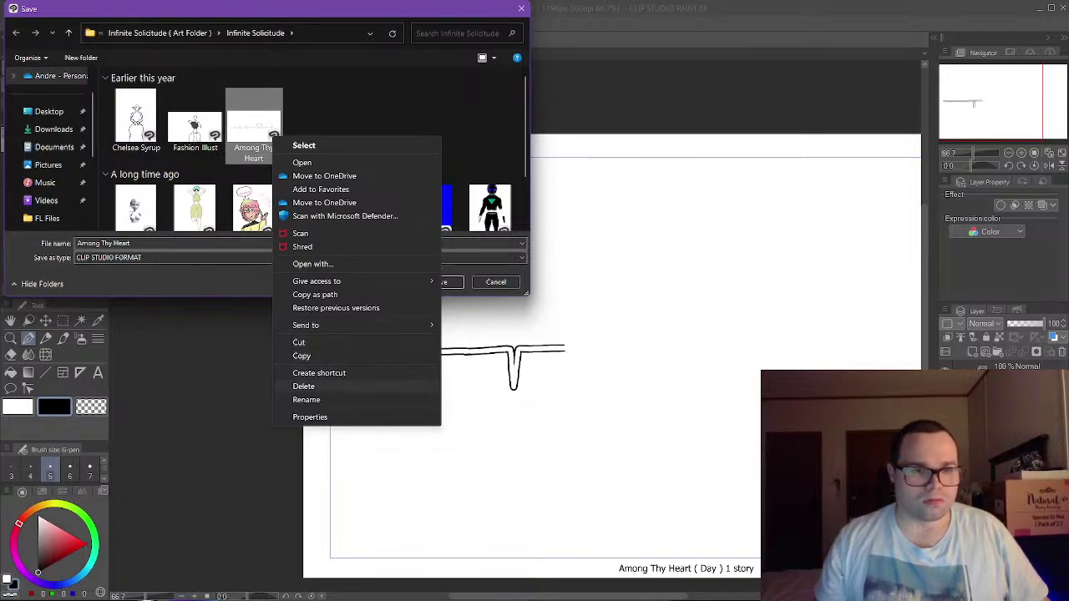
{"action": "left_click", "coordinate": [304, 385]}
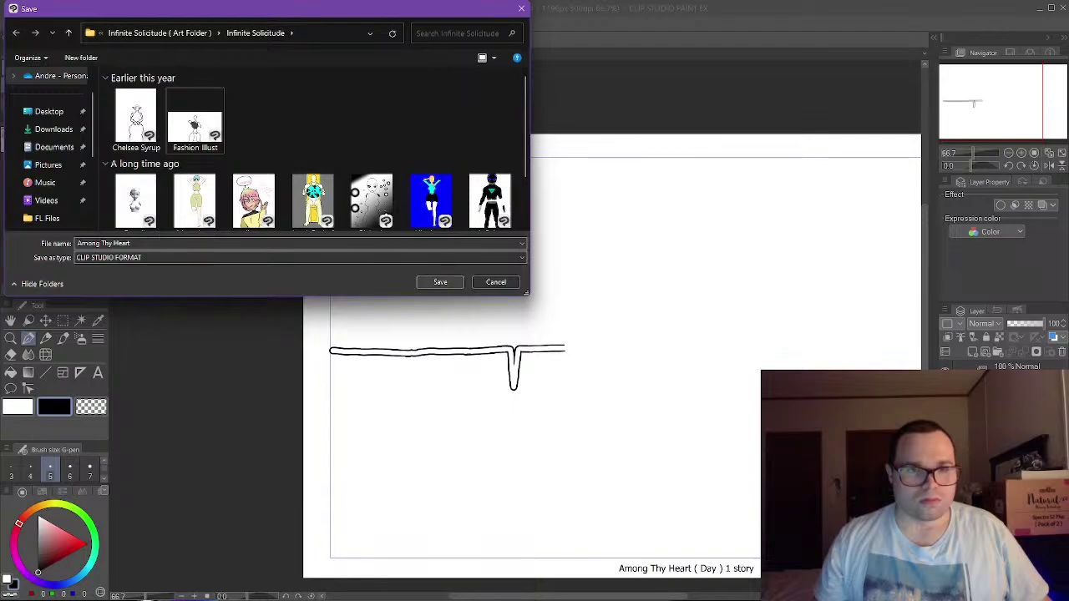
{"action": "key", "text": "Return"}
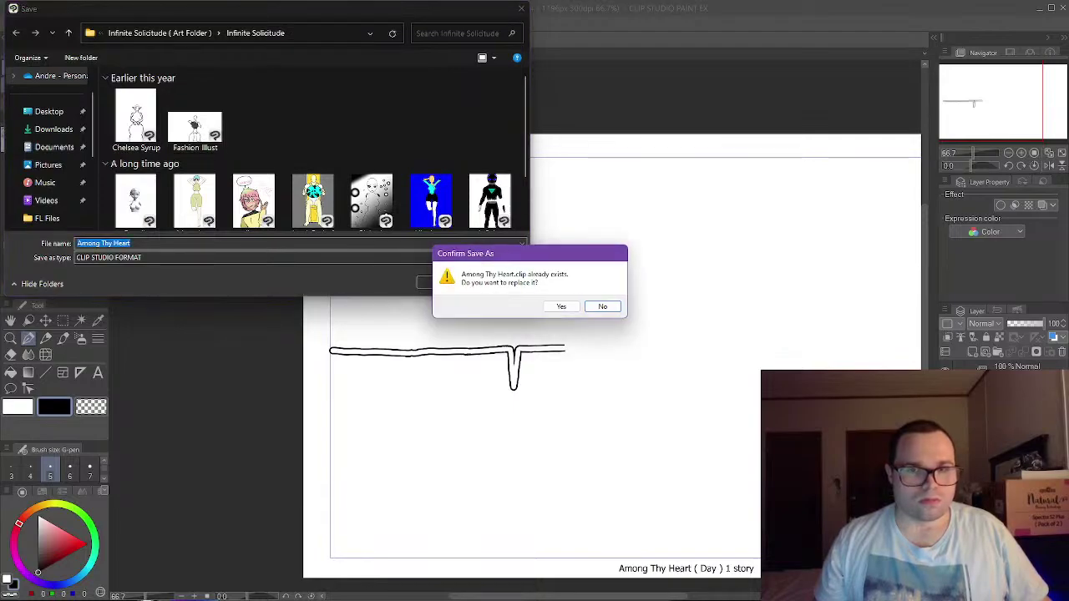
{"action": "left_click", "coordinate": [561, 306]}
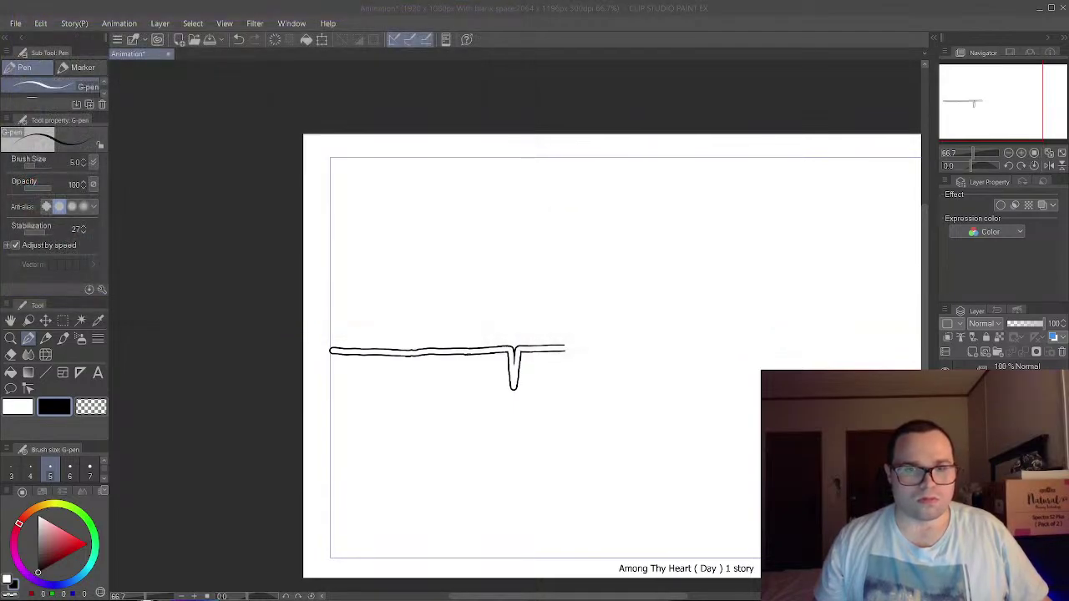
- Close the saved animation, quit Clip Studio Paint and close the CLIP STUDIO launcher
{"action": "key", "text": "ctrl+w"}
{"action": "key", "text": "ctrl+q"}
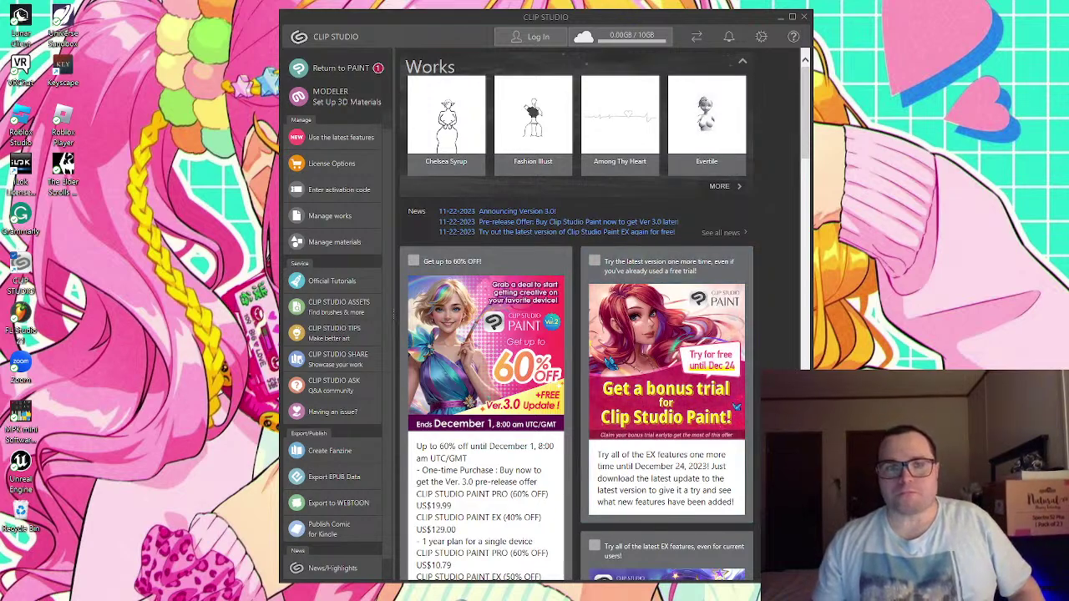
{"action": "key", "text": "alt+F4"}
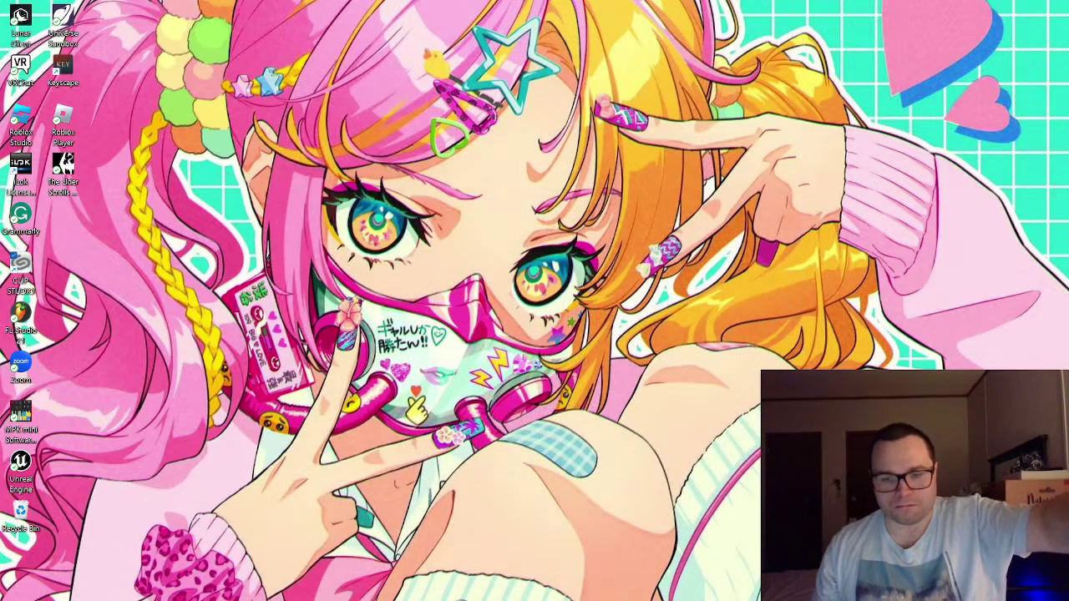